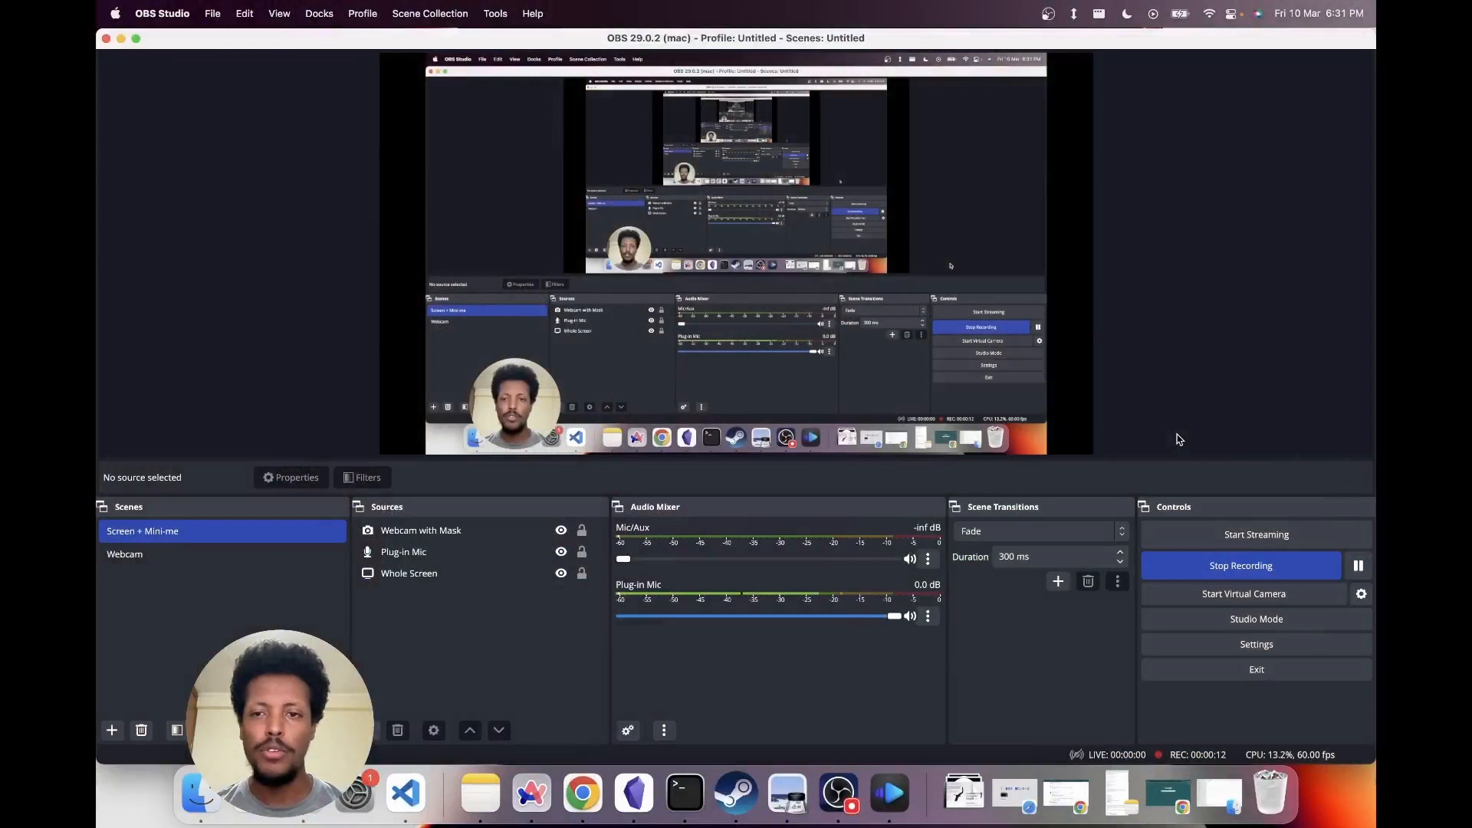
{"action": "key", "text": "super+h"}
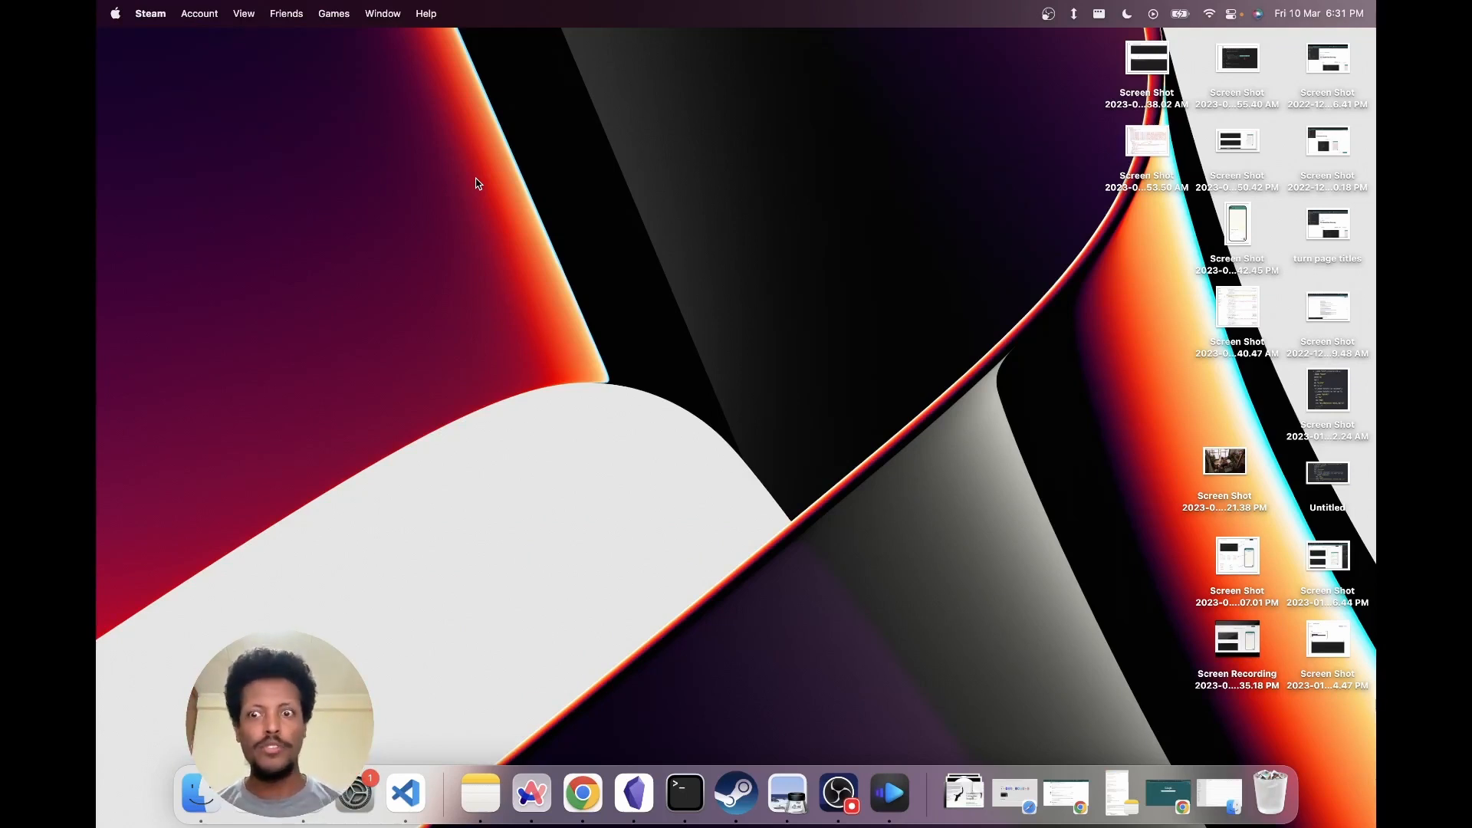
{"action": "key", "text": "ctrl+Right"}
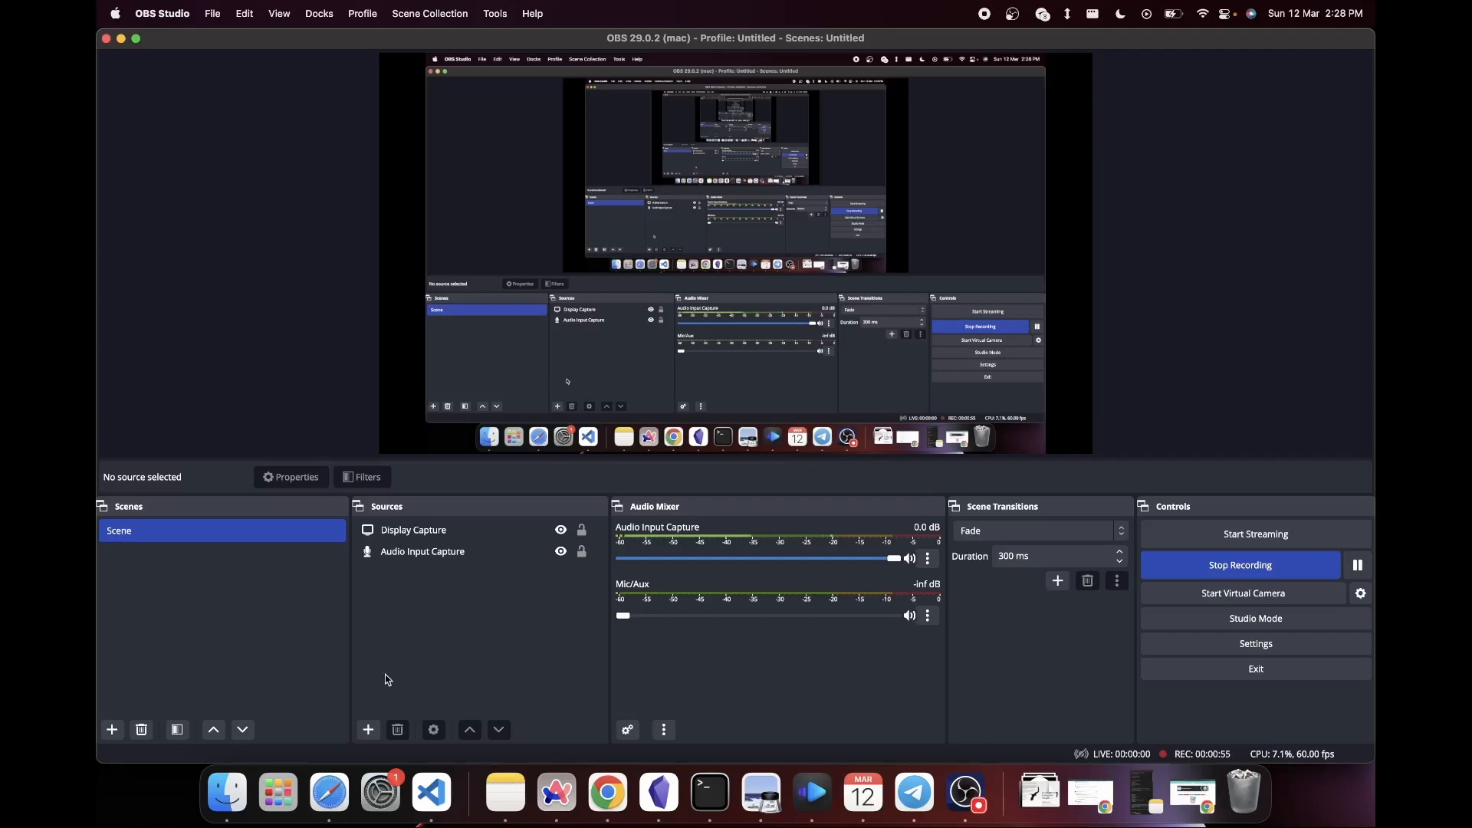
- Add a second Audio Input Capture source to the scene with USB PnP Audio Device as its device
{"action": "left_click", "coordinate": [368, 730]}
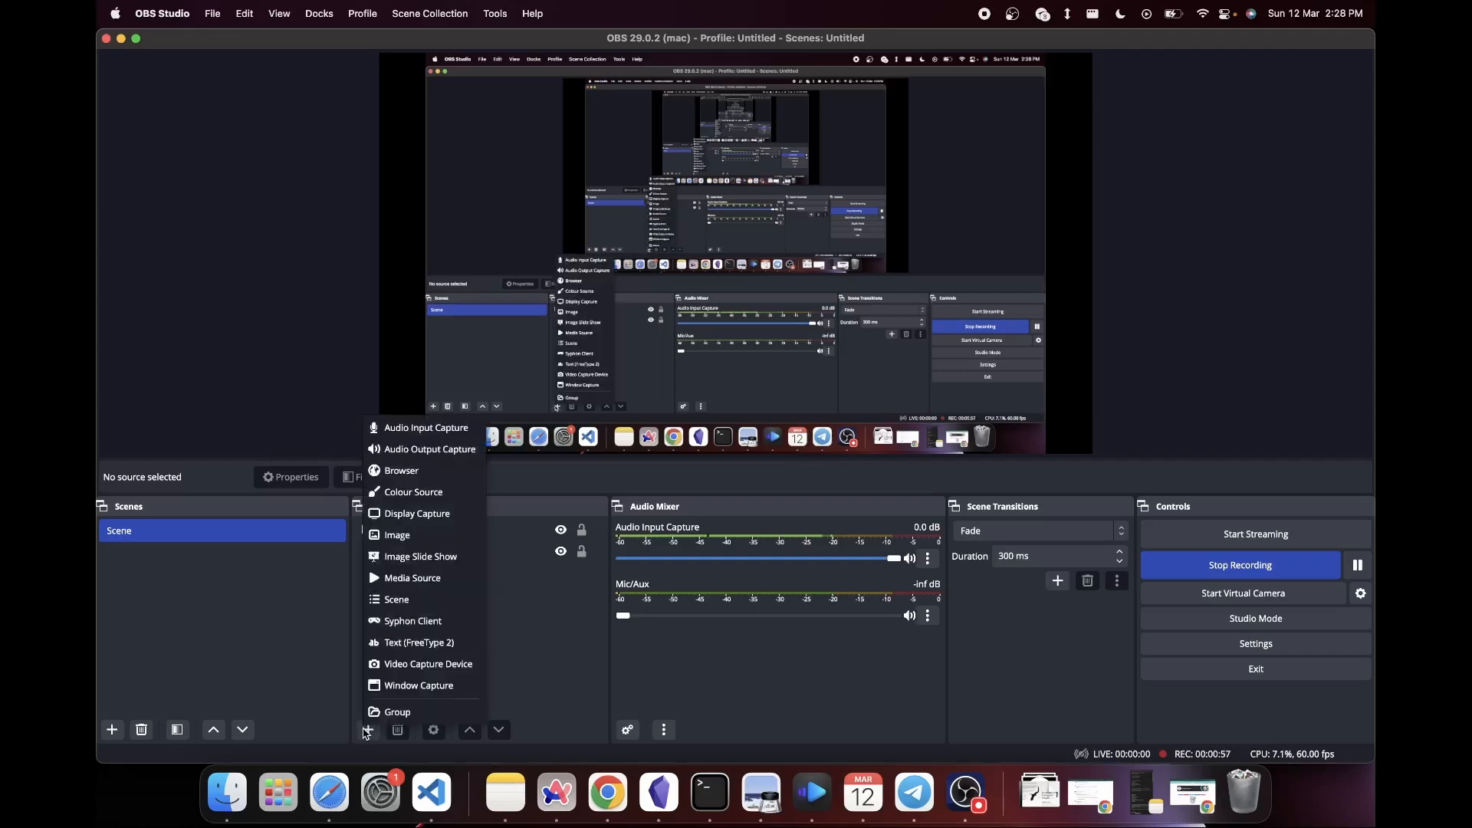
{"action": "left_click", "coordinate": [443, 434]}
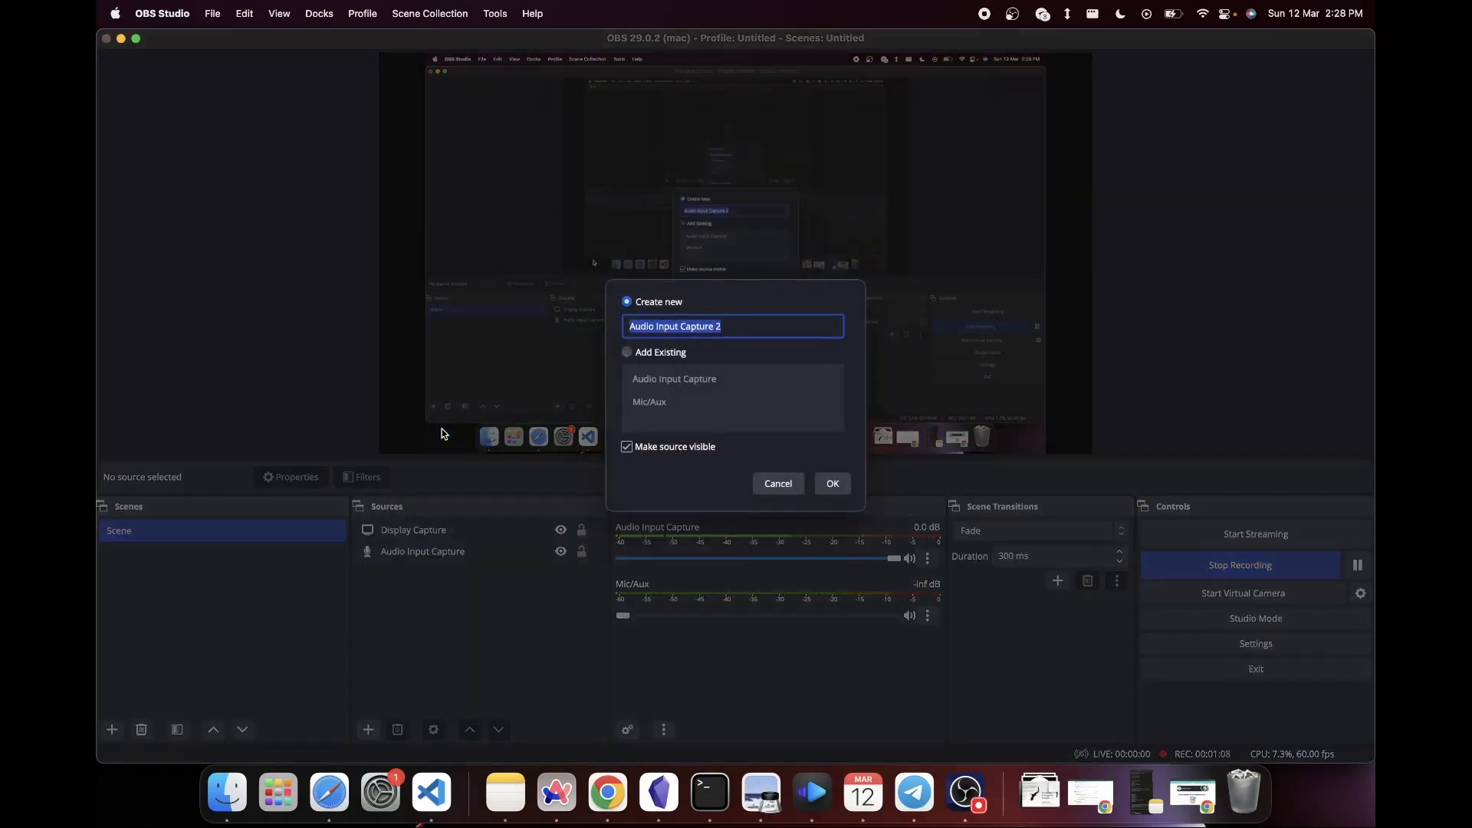
{"action": "left_click", "coordinate": [833, 484]}
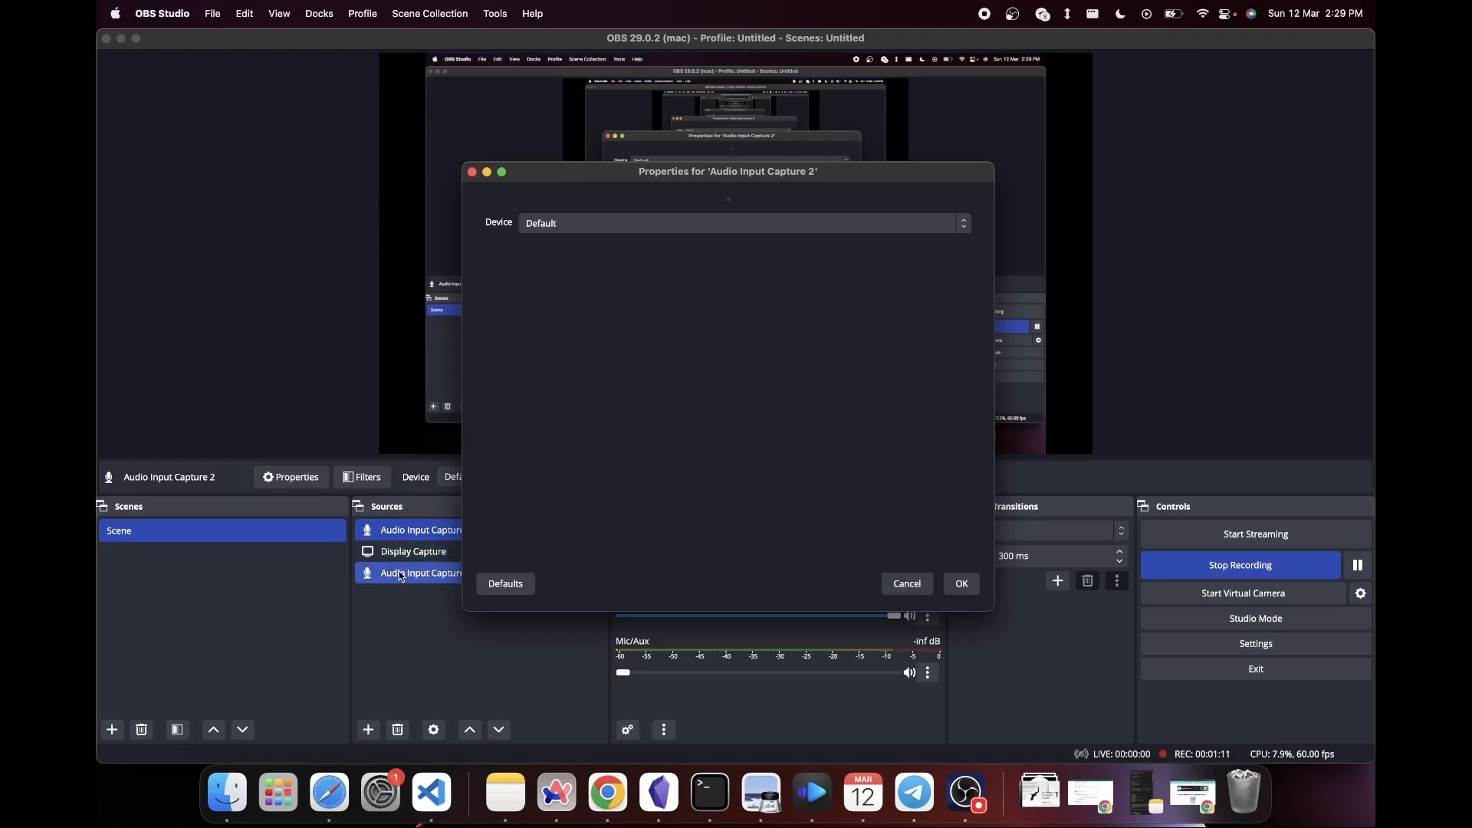
{"action": "left_click", "coordinate": [669, 230]}
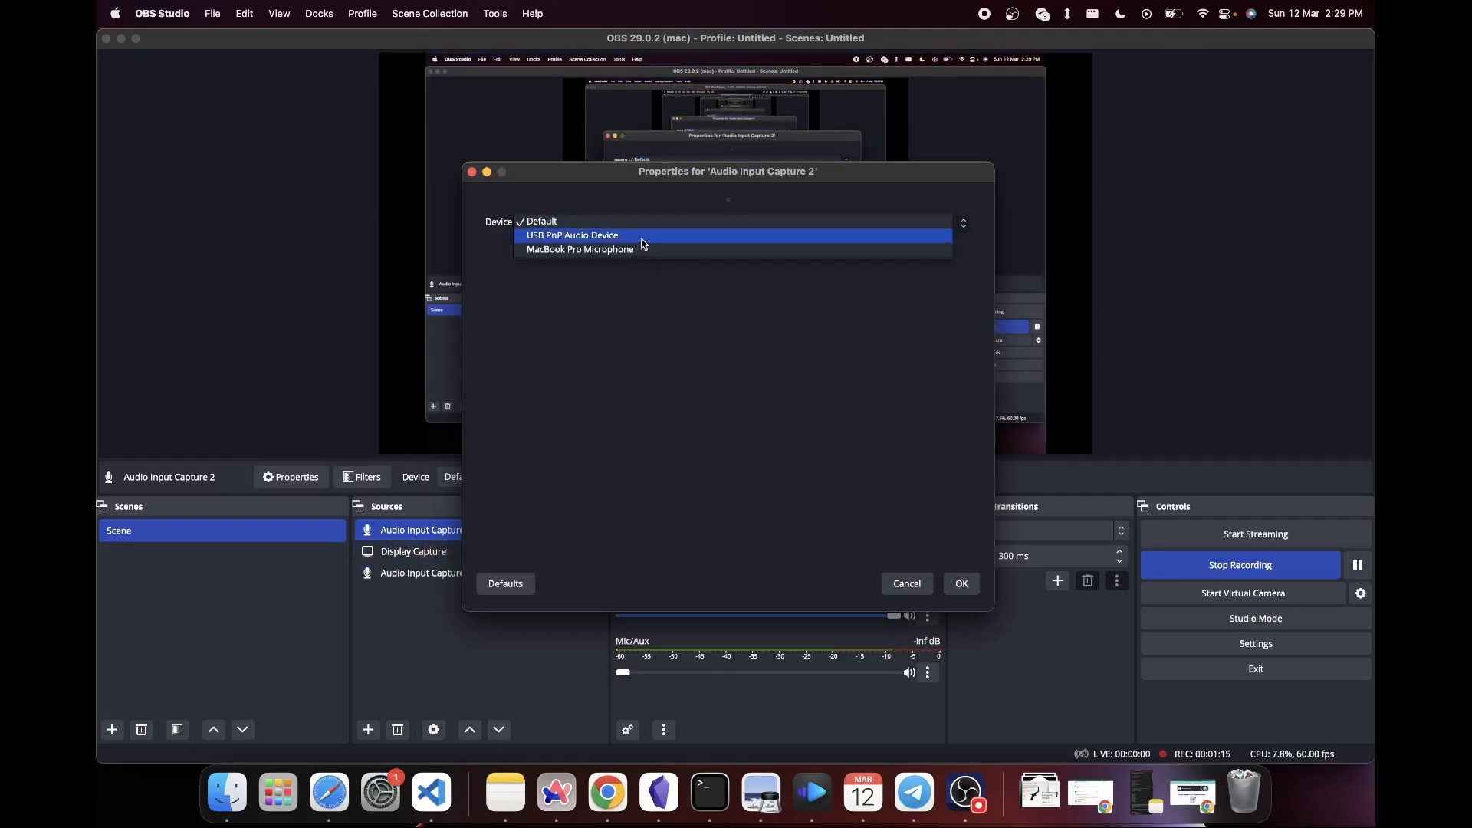
{"action": "left_click", "coordinate": [638, 236]}
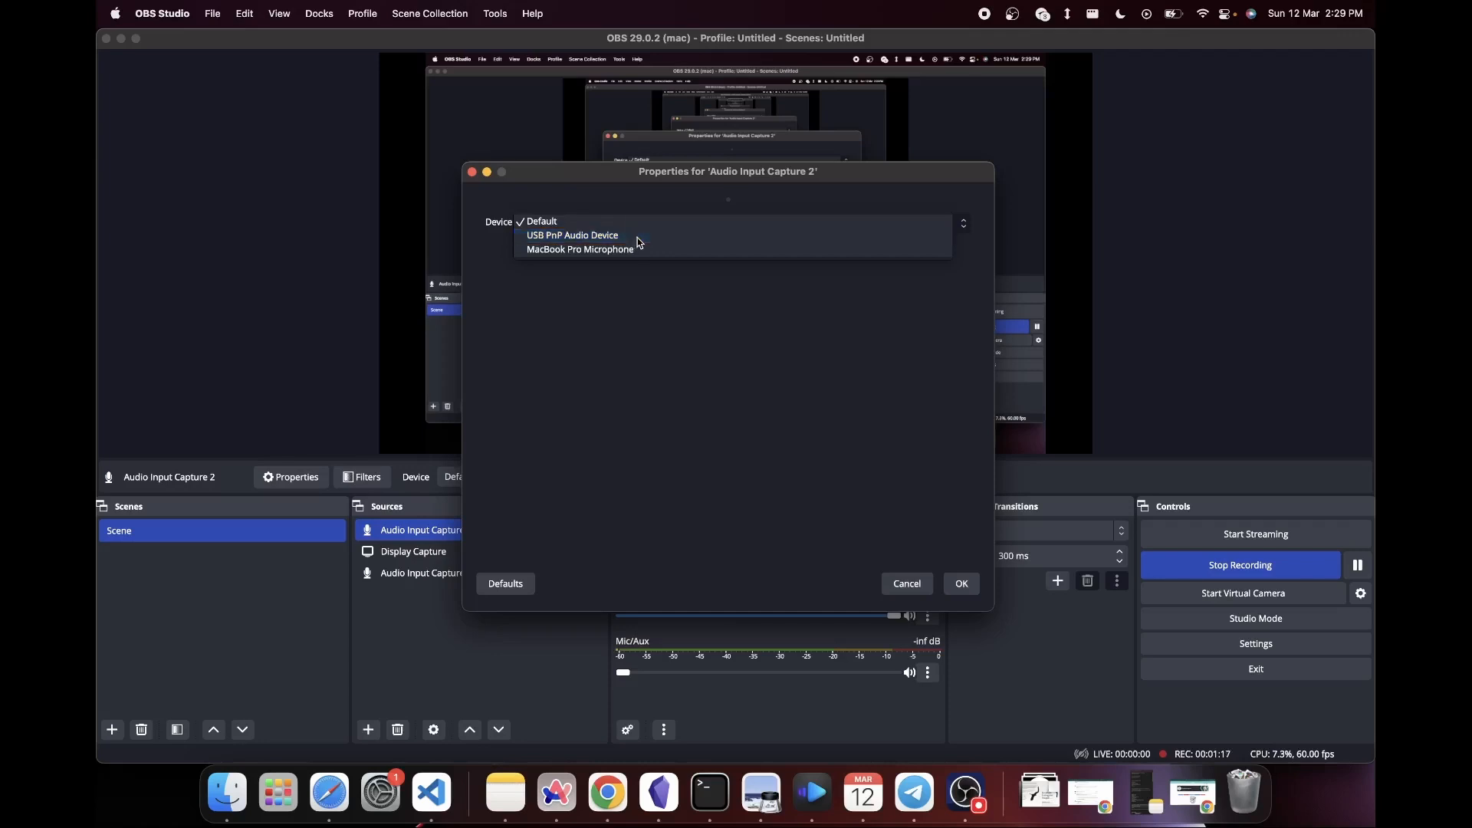
{"action": "left_click", "coordinate": [958, 584]}
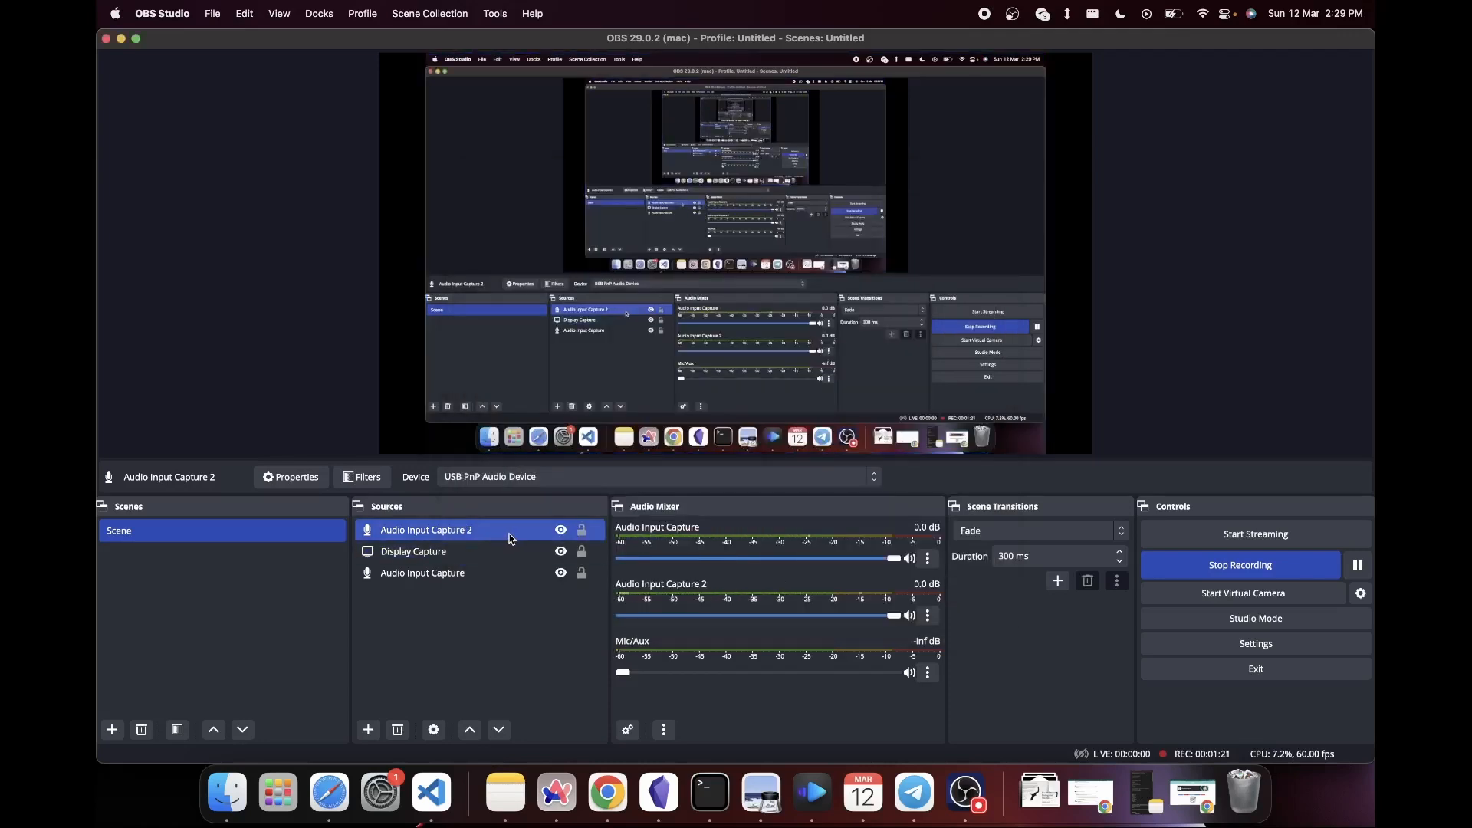
- Try muting and restoring the Audio Input Capture volume in the mixer, and lower Audio Input Capture 2 to -inf dB
{"action": "left_click_drag", "start_coordinate": [899, 562], "coordinate": [618, 560]}
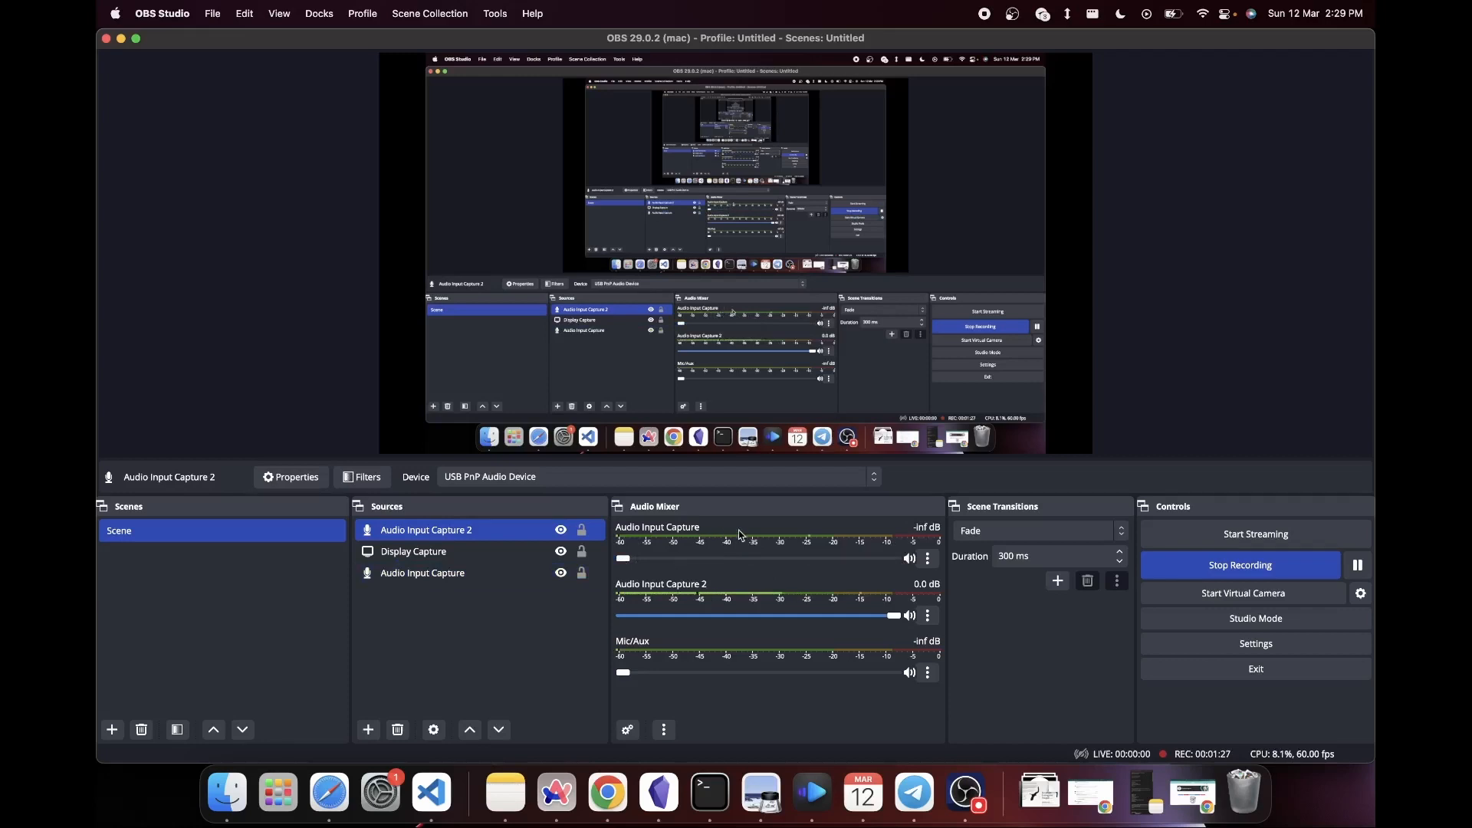
{"action": "left_click_drag", "start_coordinate": [622, 560], "coordinate": [955, 562]}
{"action": "left_click_drag", "start_coordinate": [893, 616], "coordinate": [587, 618]}
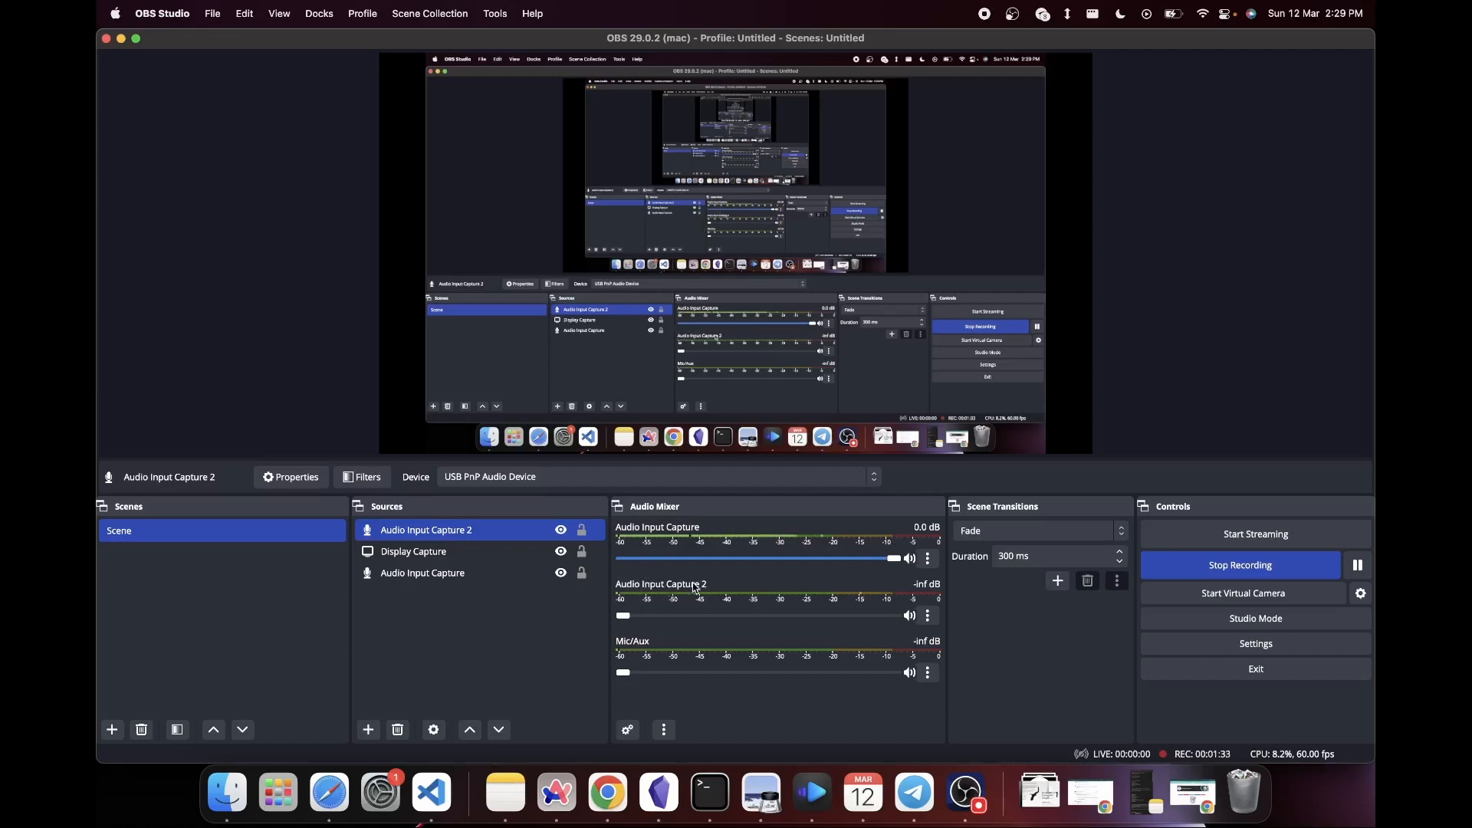
- Add a Noise Suppression filter with its default name to the Audio Input Capture 2 source
{"action": "right_click", "coordinate": [452, 534]}
{"action": "left_click", "coordinate": [496, 574]}
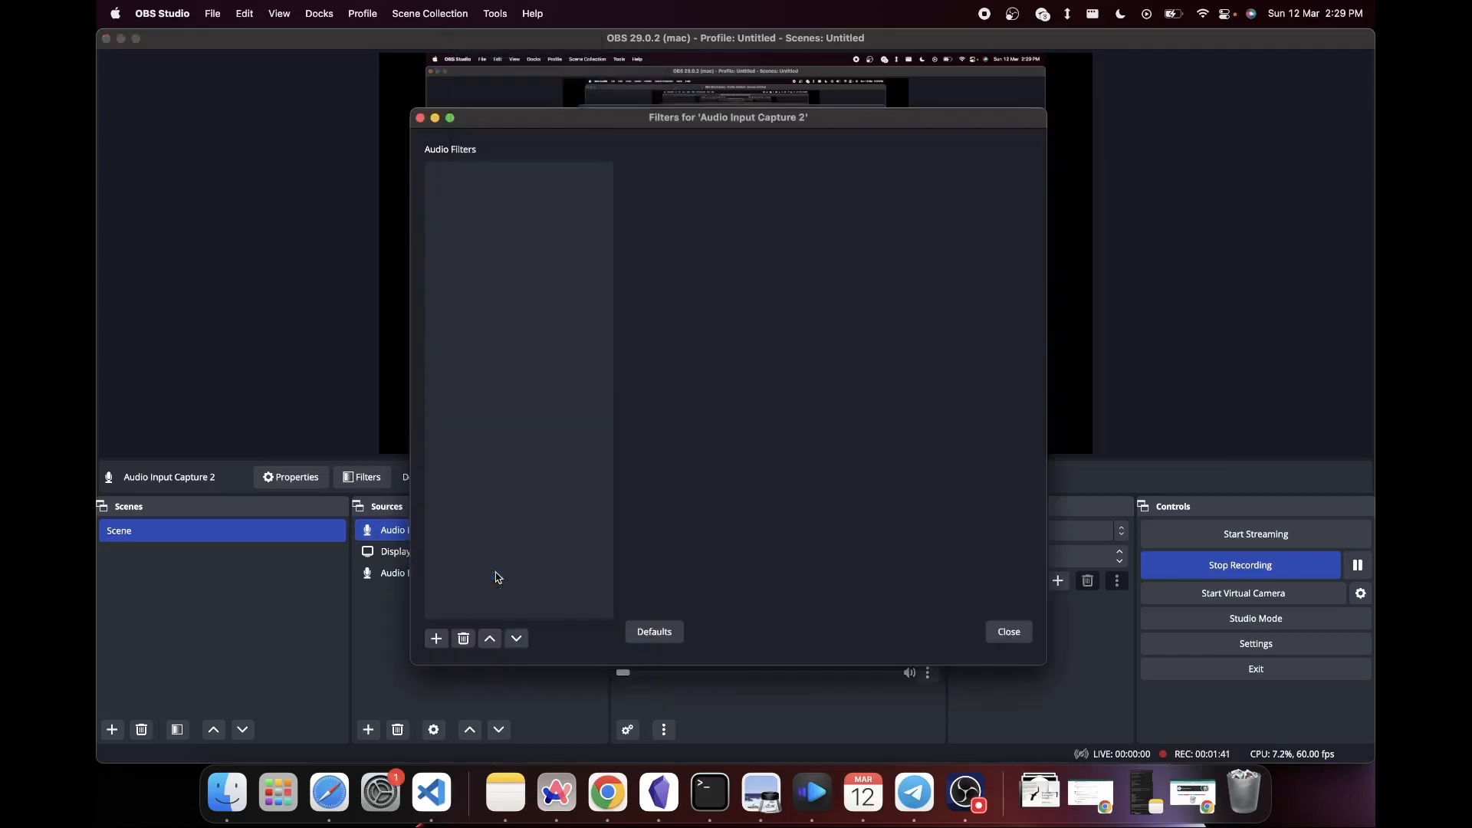
{"action": "left_click", "coordinate": [436, 640]}
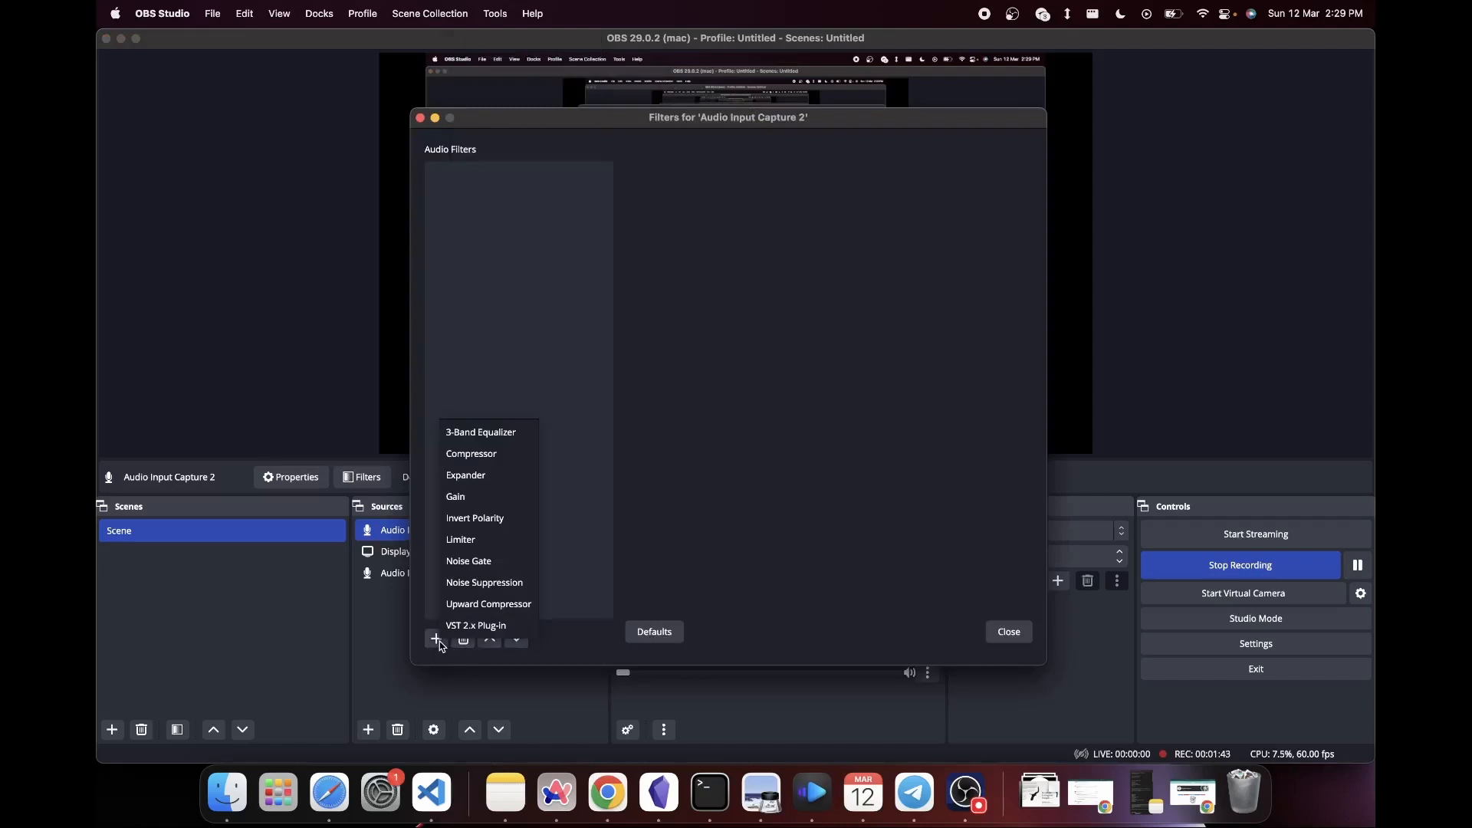
{"action": "left_click", "coordinate": [494, 584]}
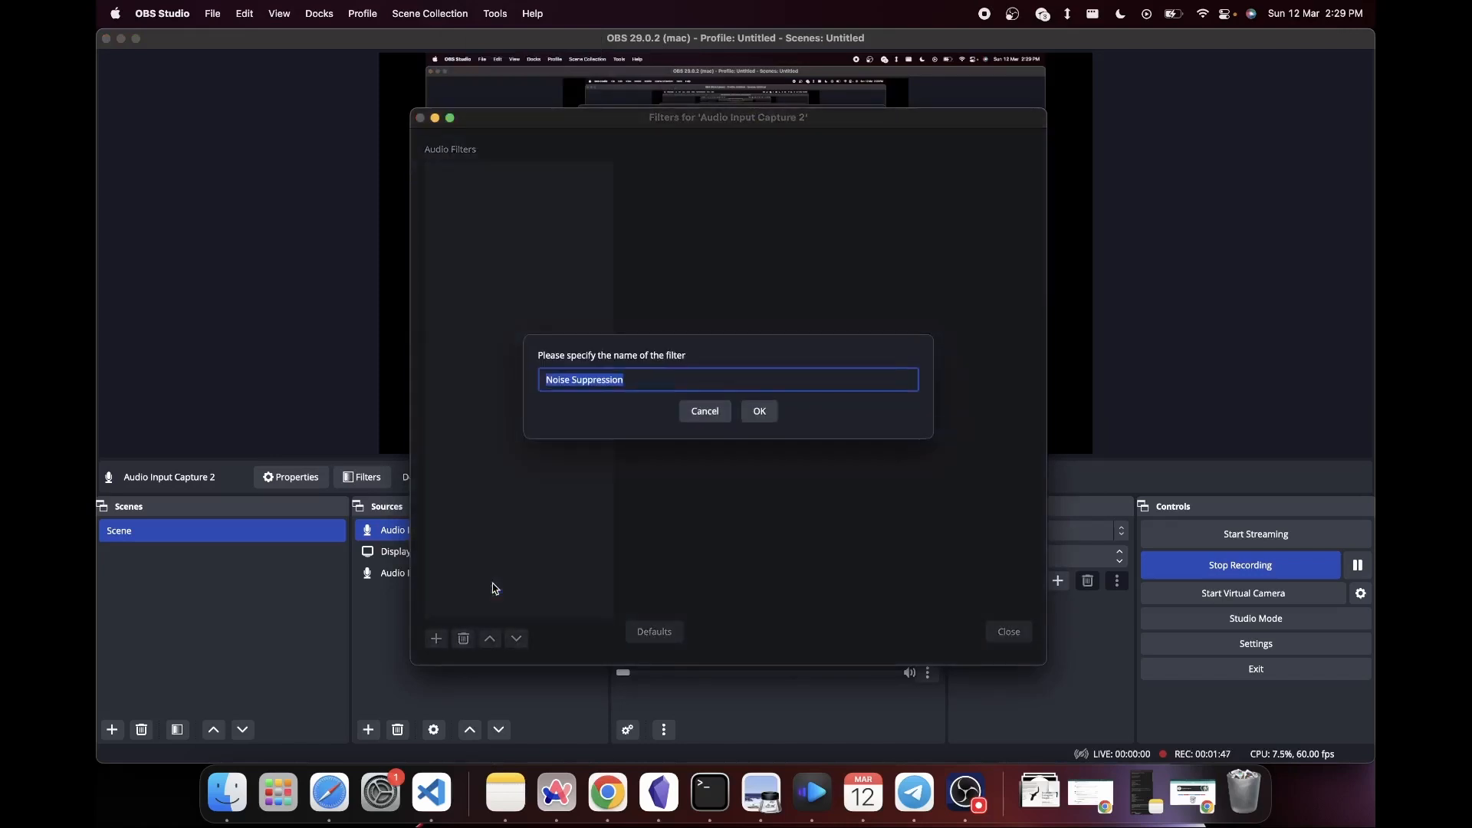
{"action": "left_click", "coordinate": [758, 410]}
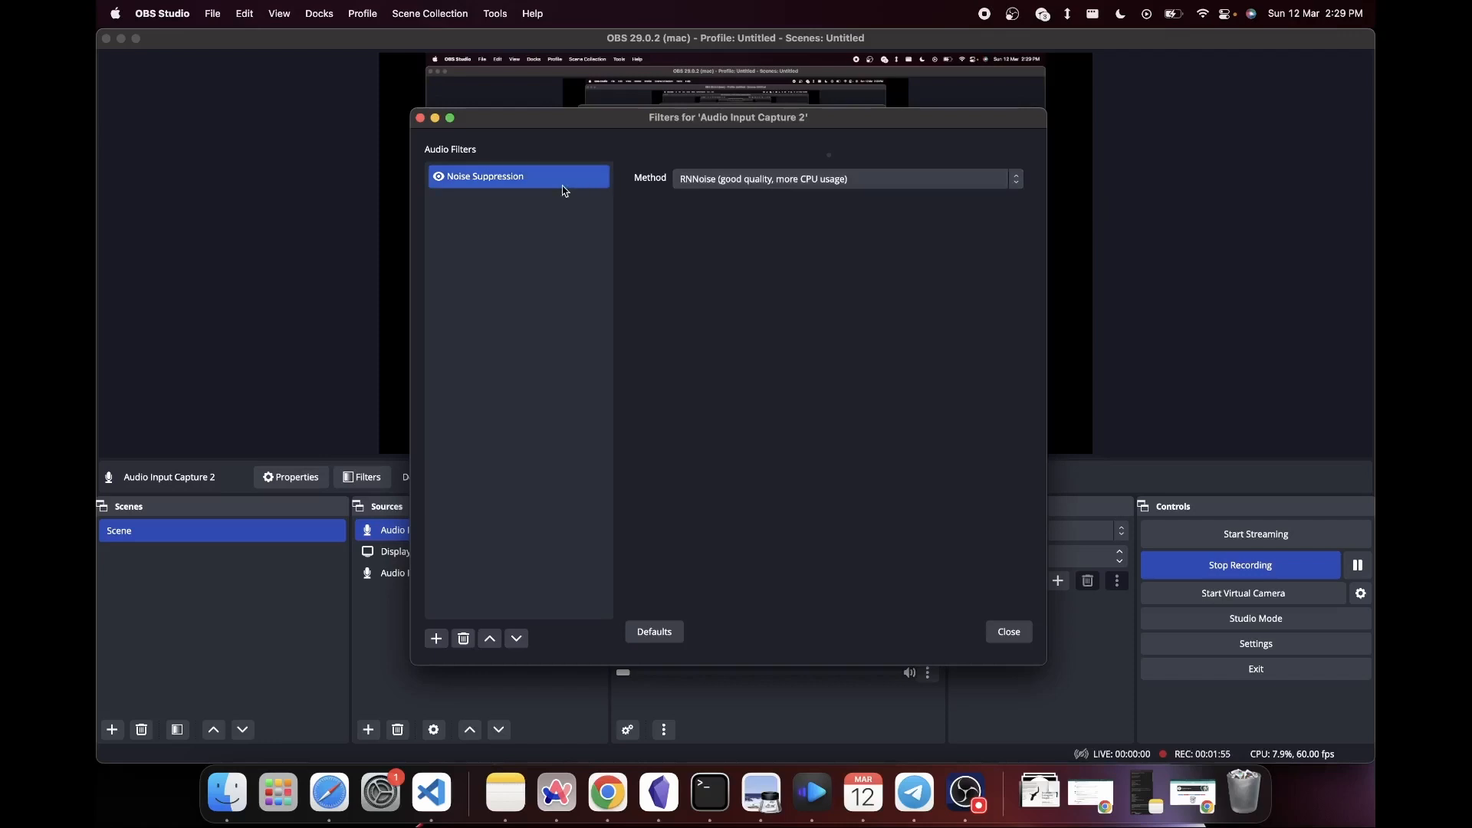
{"action": "left_click", "coordinate": [1013, 635]}
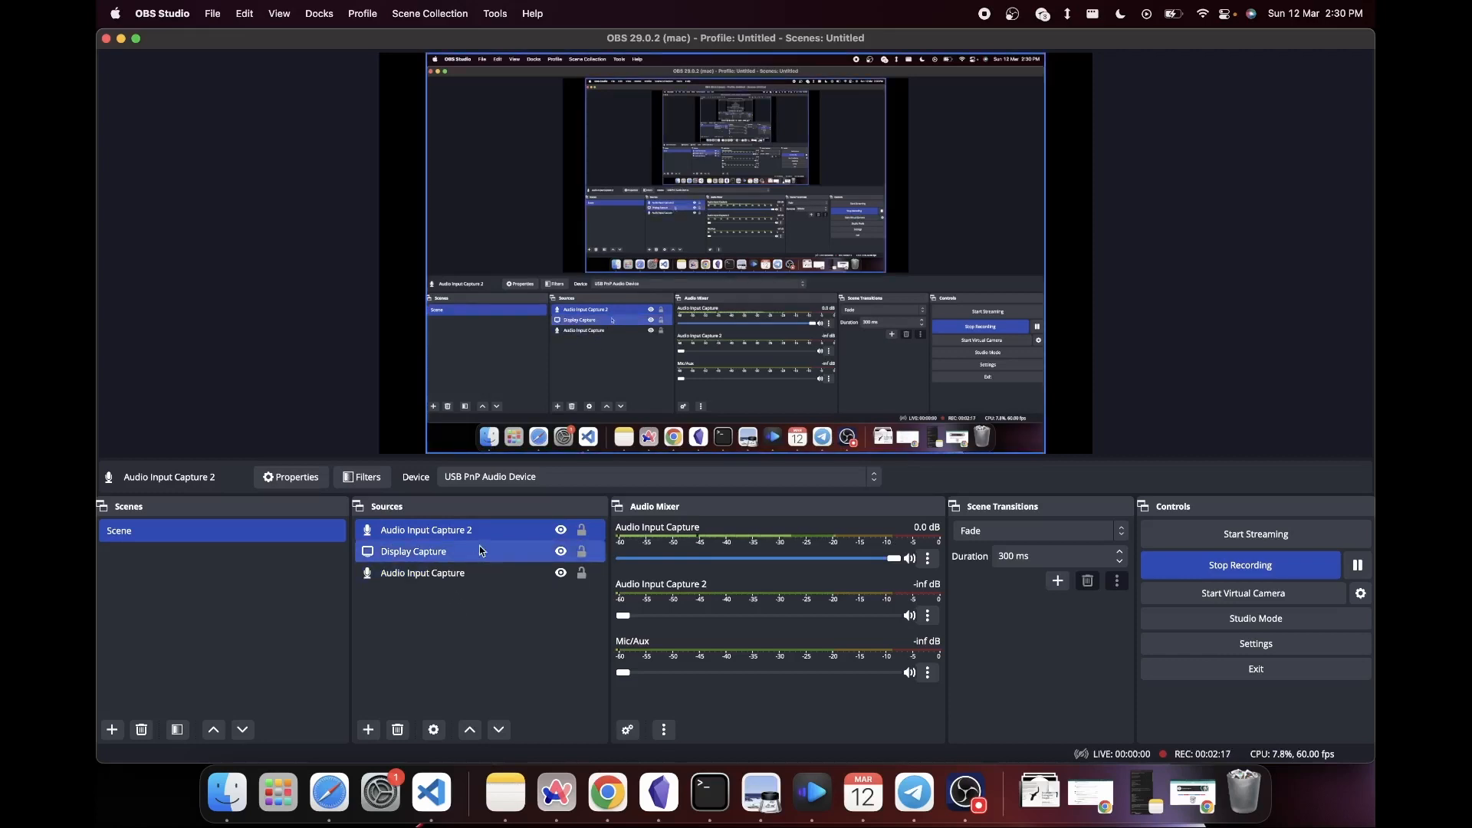
- Remove the Audio Input Capture 2 source from the scene
{"action": "left_click", "coordinate": [480, 575]}
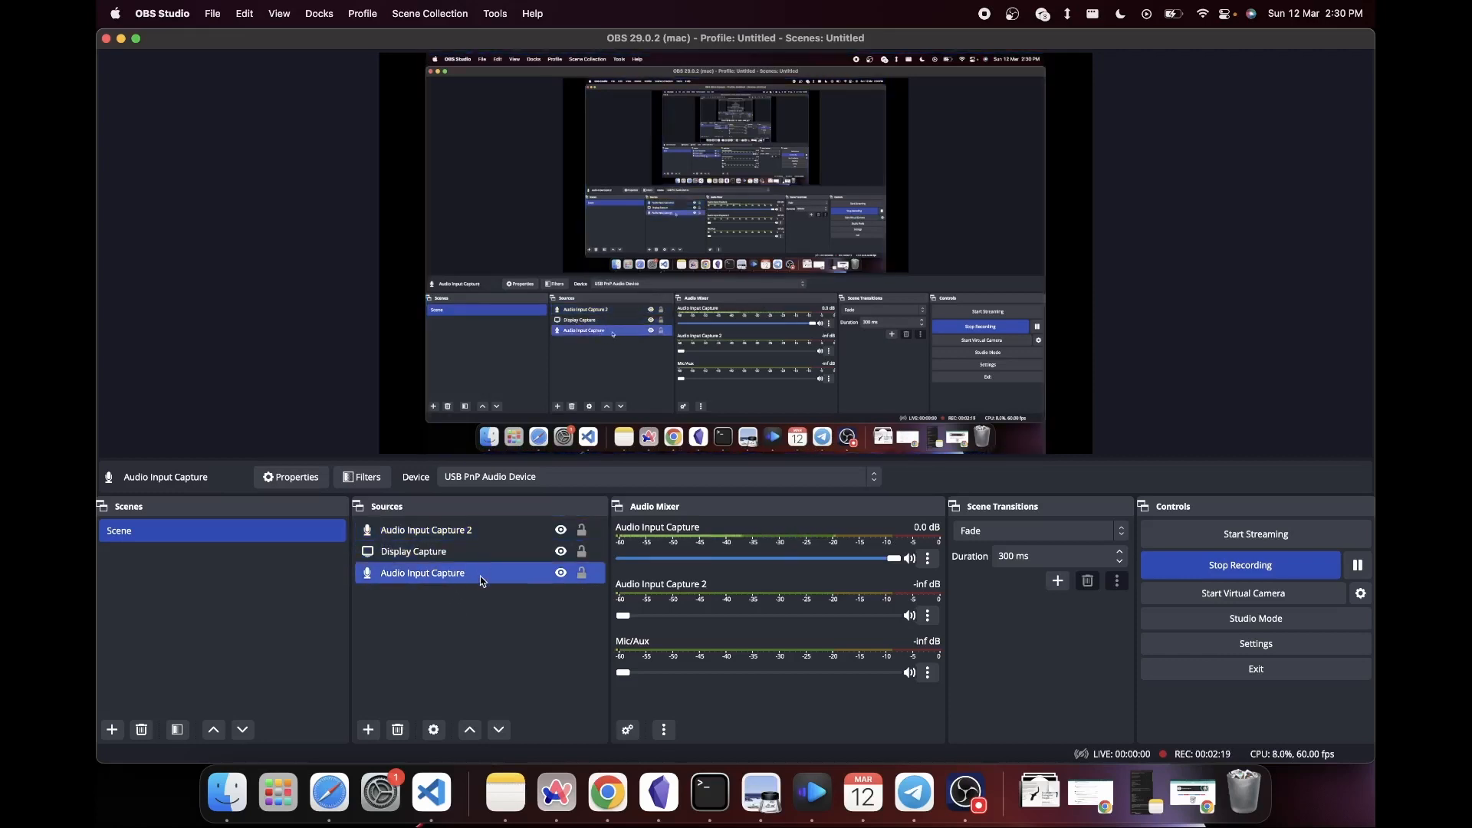
{"action": "left_click", "coordinate": [476, 529]}
{"action": "right_click", "coordinate": [475, 530]}
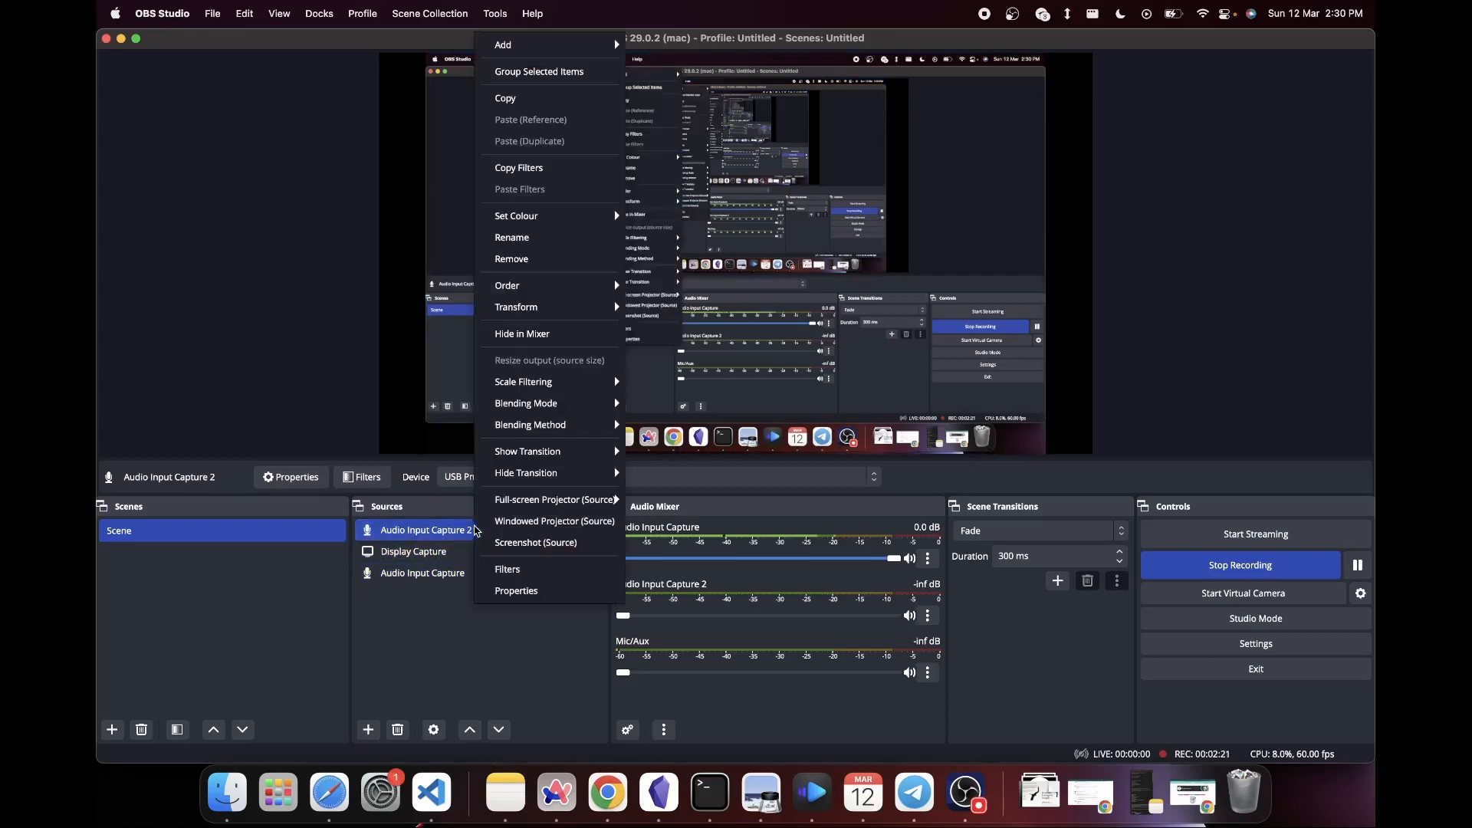
{"action": "left_click", "coordinate": [446, 533]}
{"action": "key", "text": "BackSpace"}
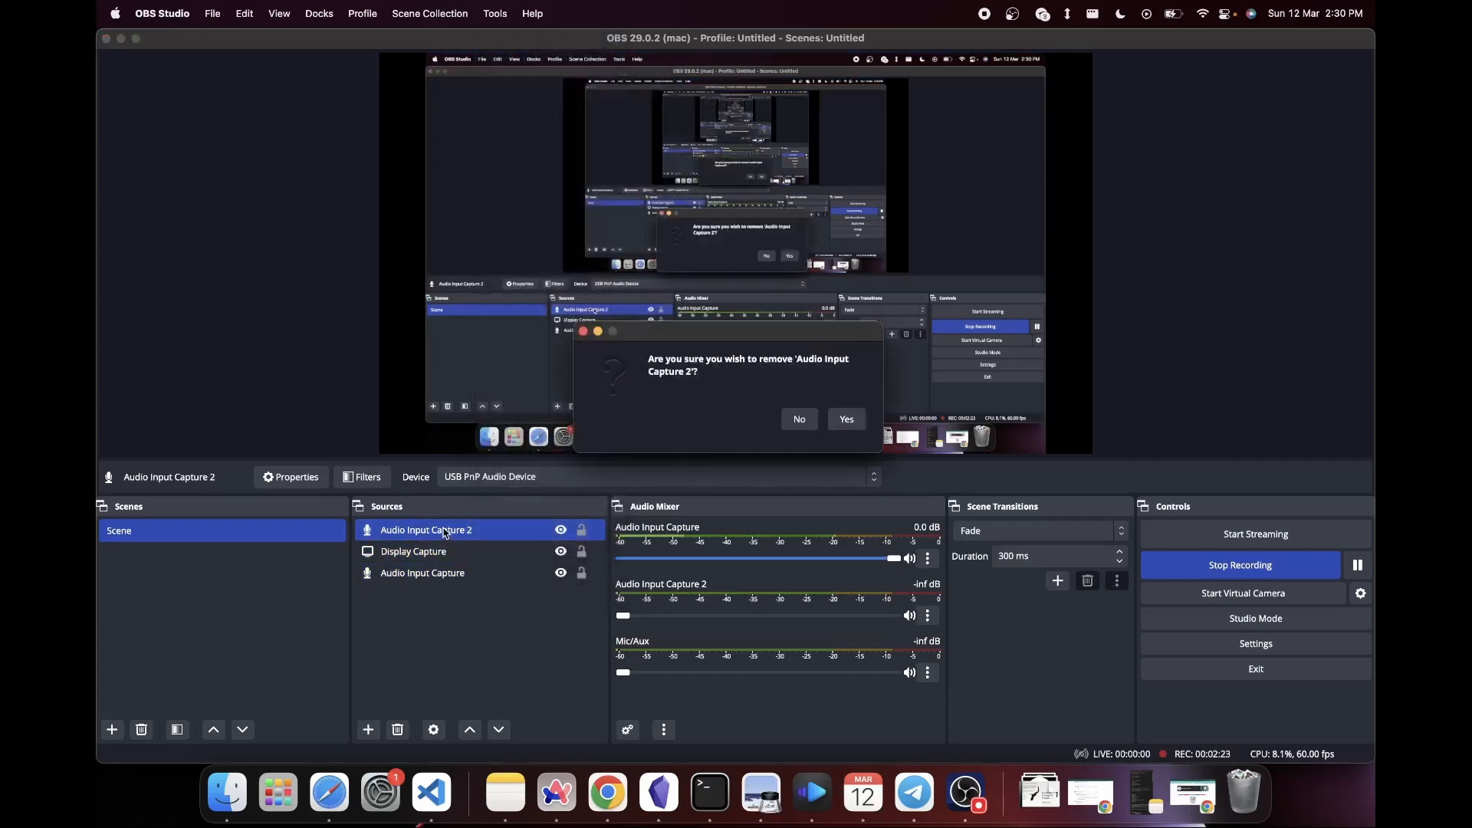
{"action": "key", "text": "Return"}
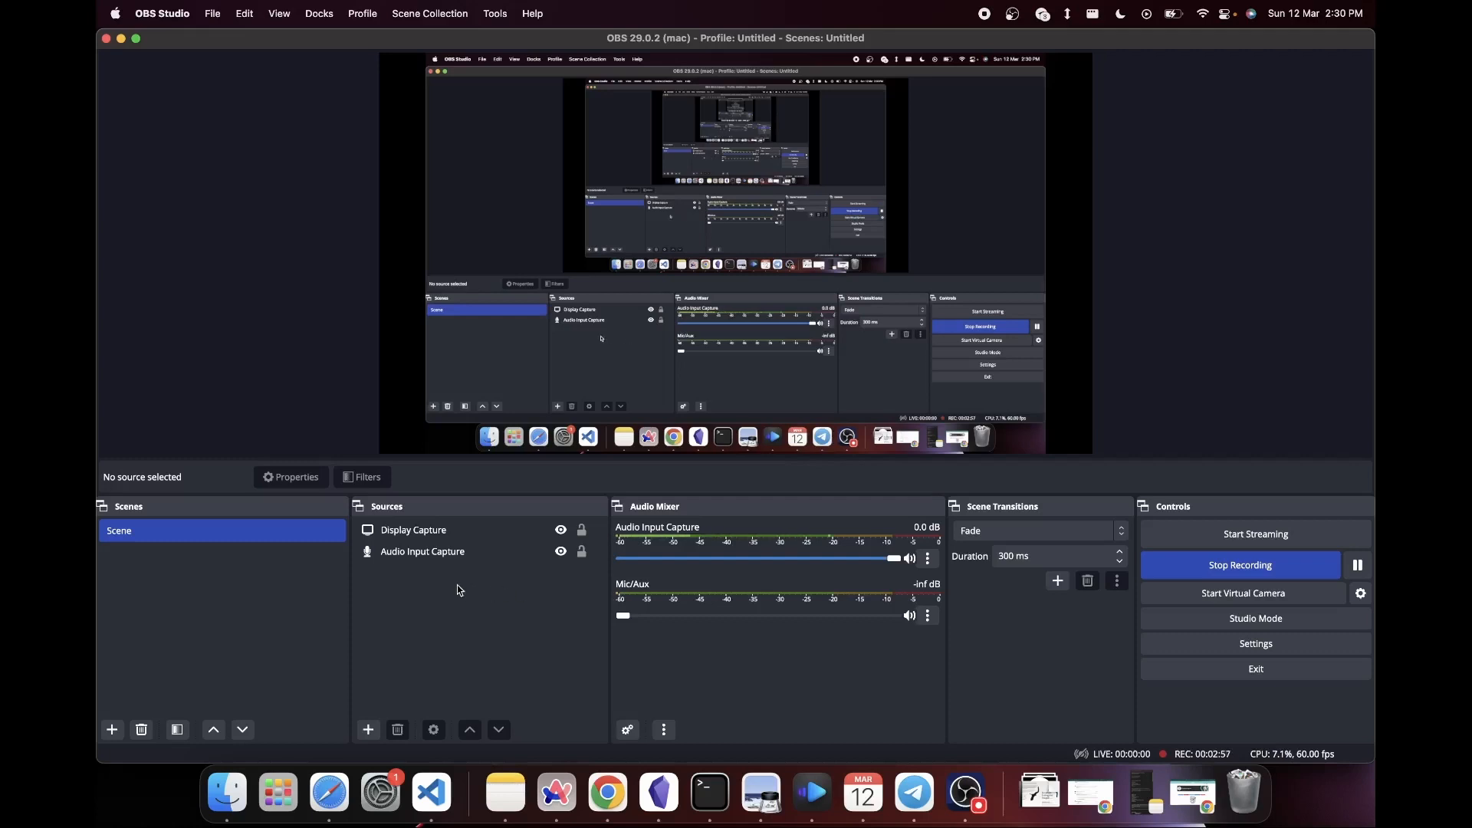
- Add a Video Capture Device source showing the webcam and shrink it into the lower-left corner of the captured display
{"action": "left_click", "coordinate": [368, 729]}
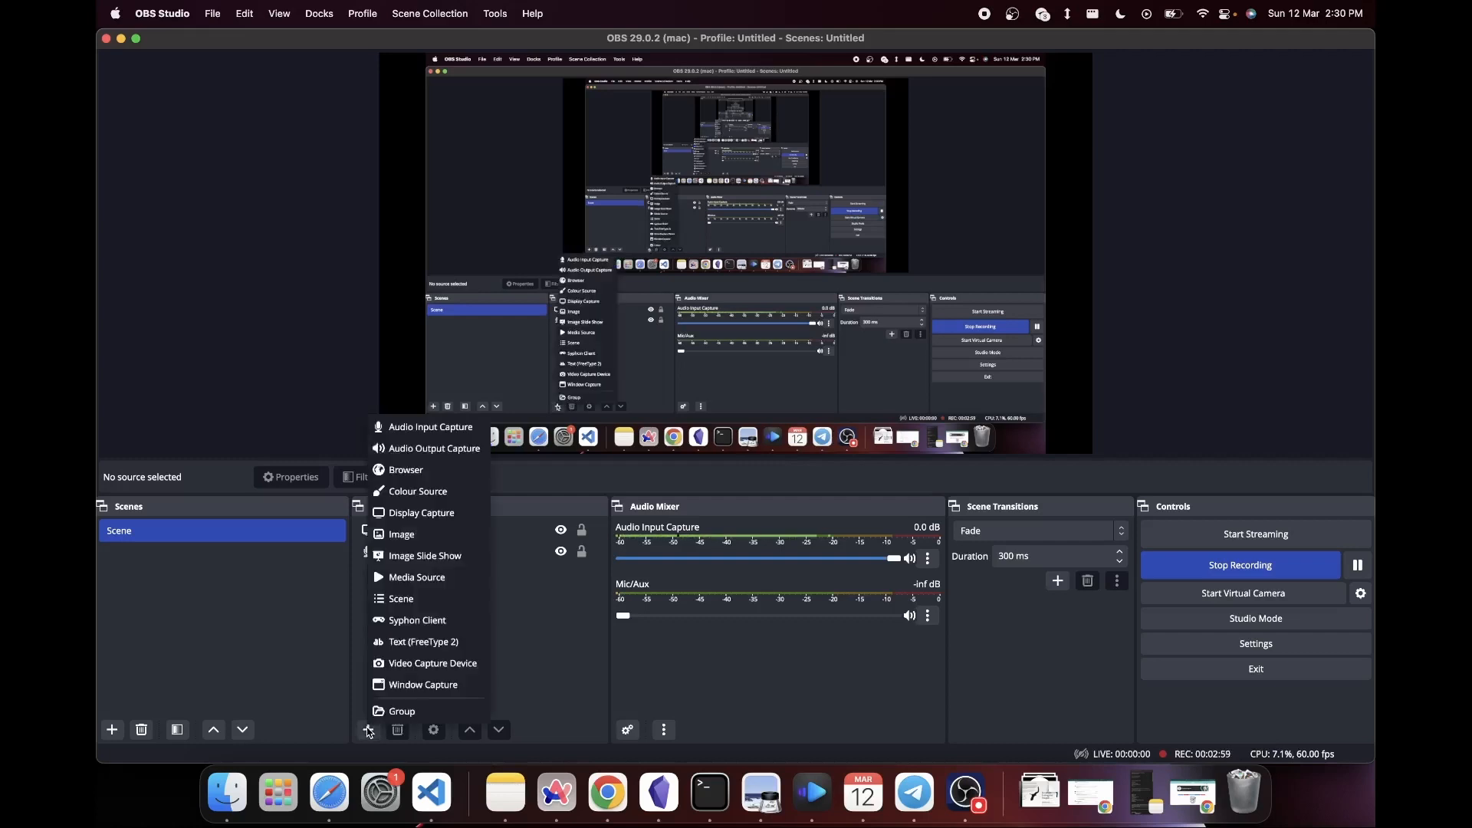
{"action": "left_click", "coordinate": [425, 664]}
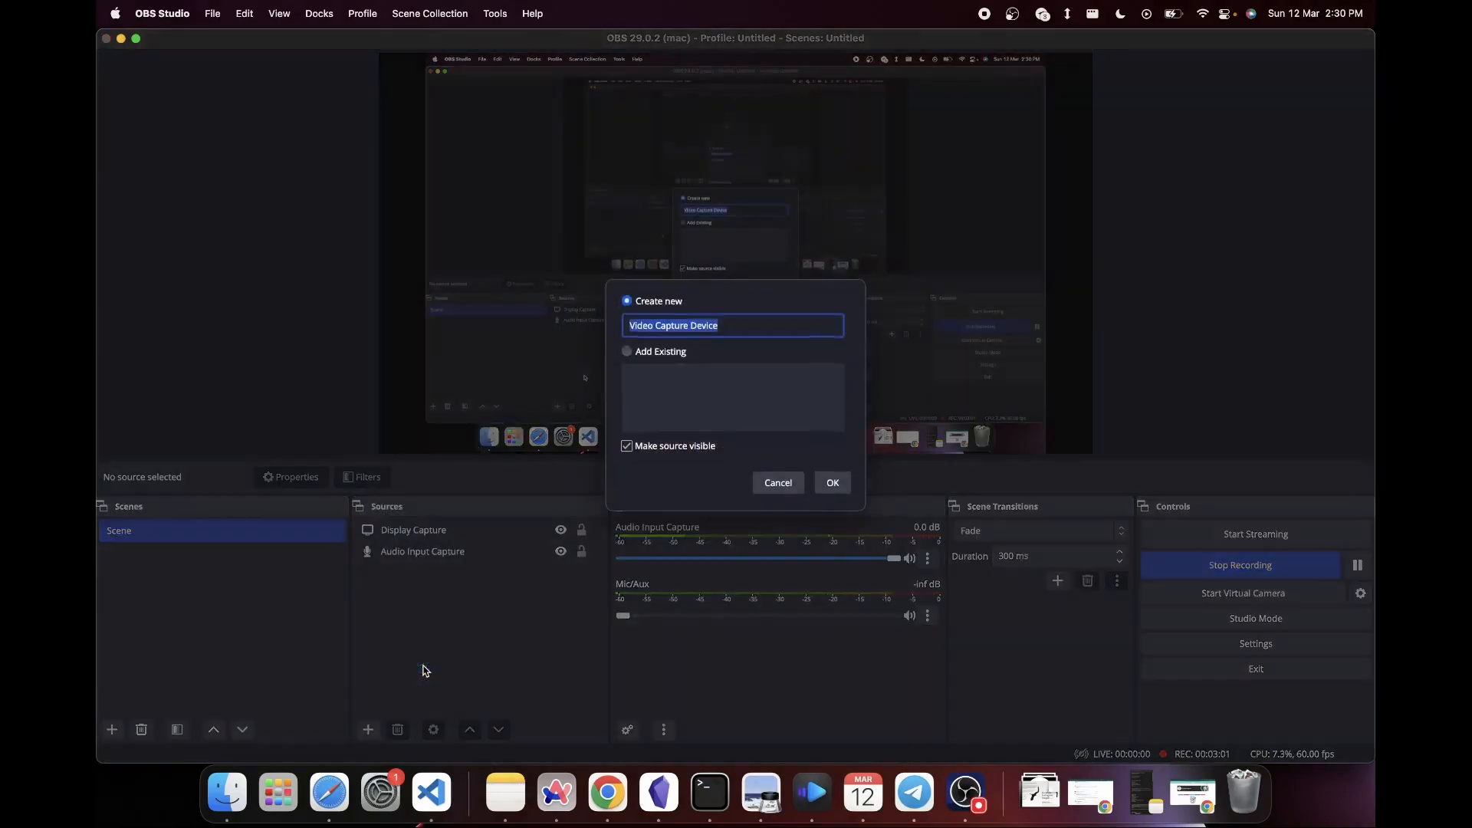
{"action": "left_click", "coordinate": [827, 491]}
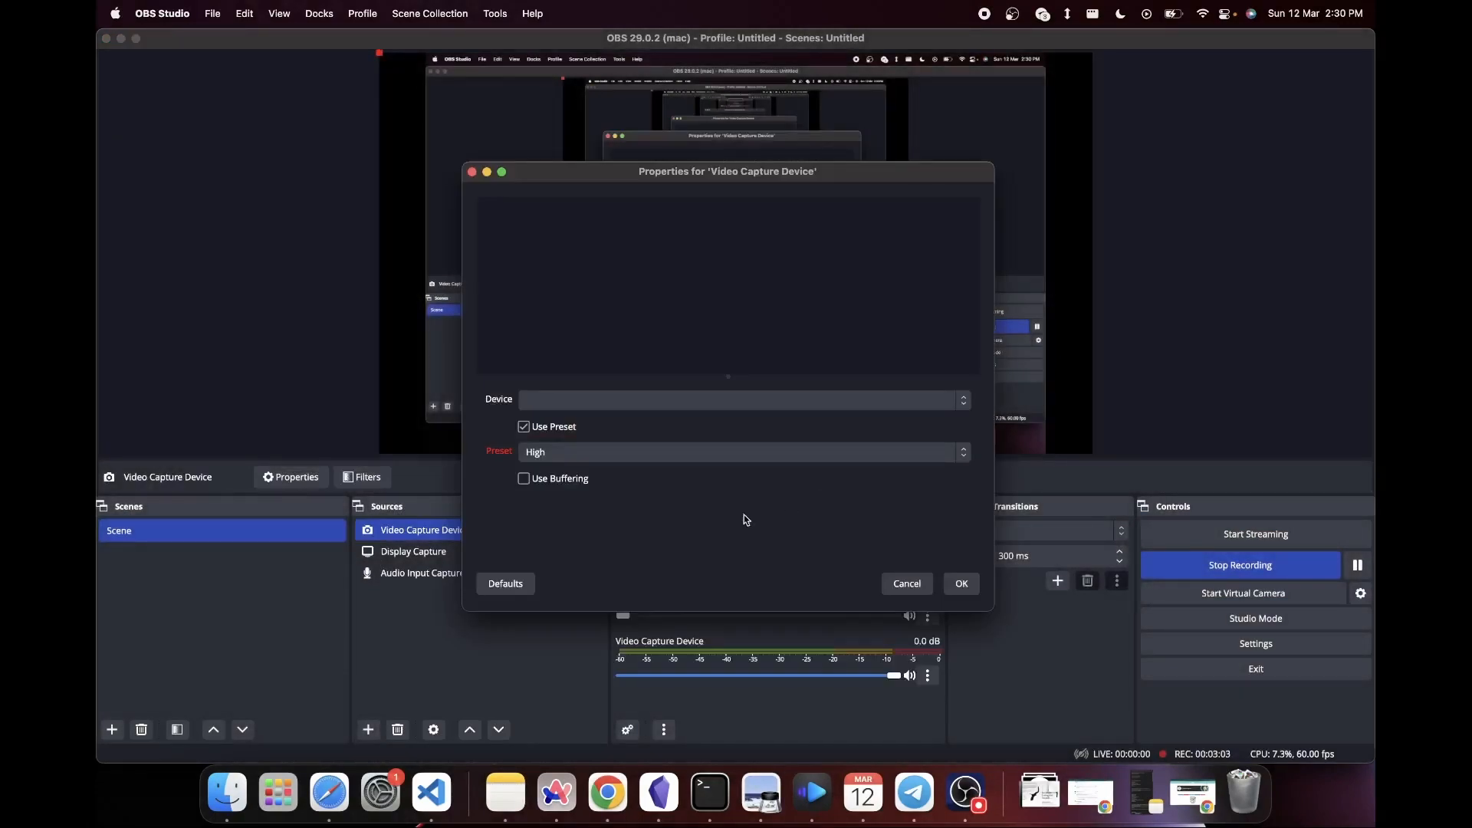
{"action": "left_click", "coordinate": [759, 400]}
{"action": "left_click", "coordinate": [699, 414]}
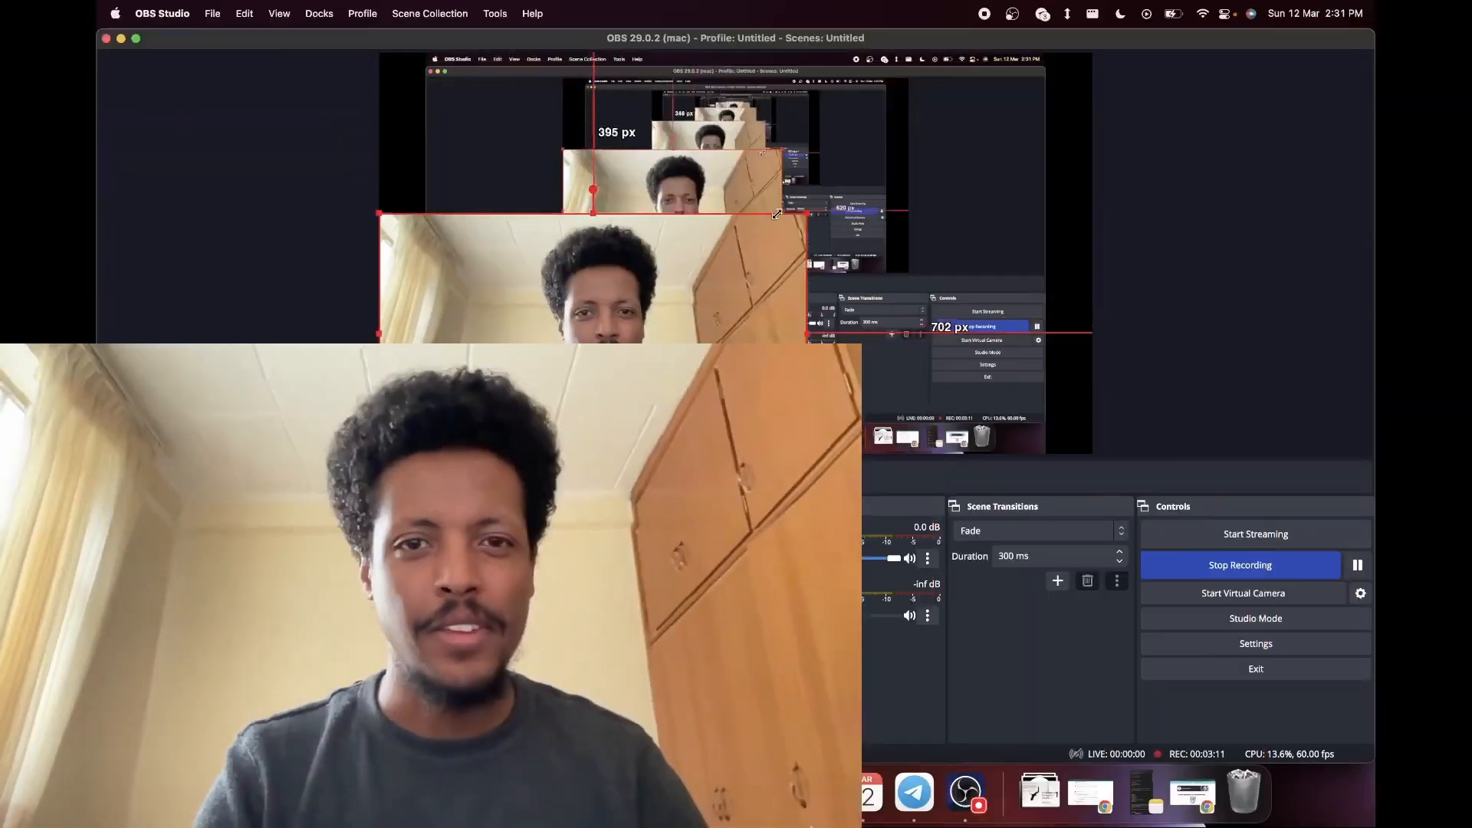
{"action": "left_click_drag", "start_coordinate": [720, 224], "coordinate": [521, 394]}
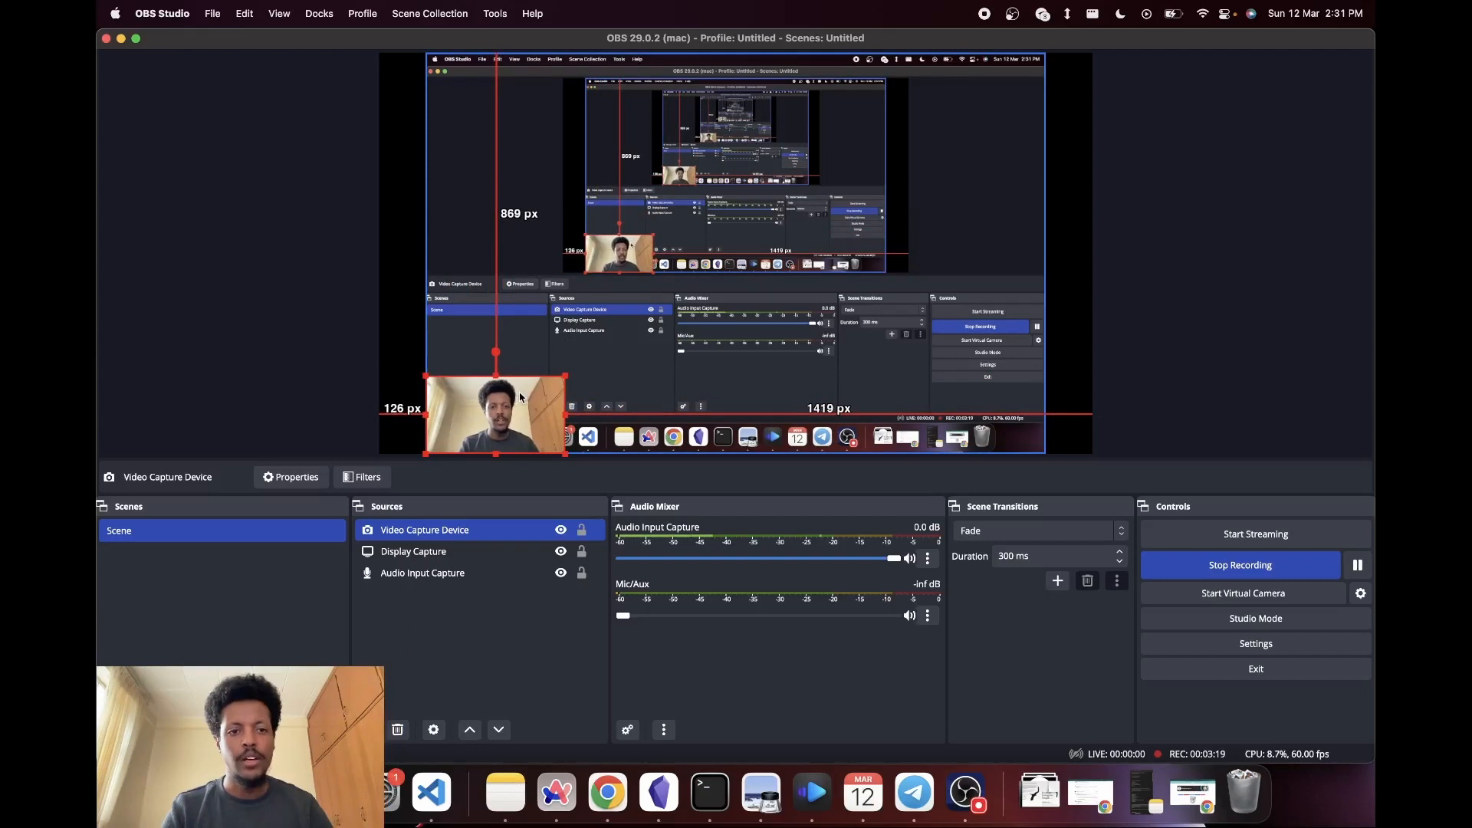
{"action": "left_click", "coordinate": [414, 626]}
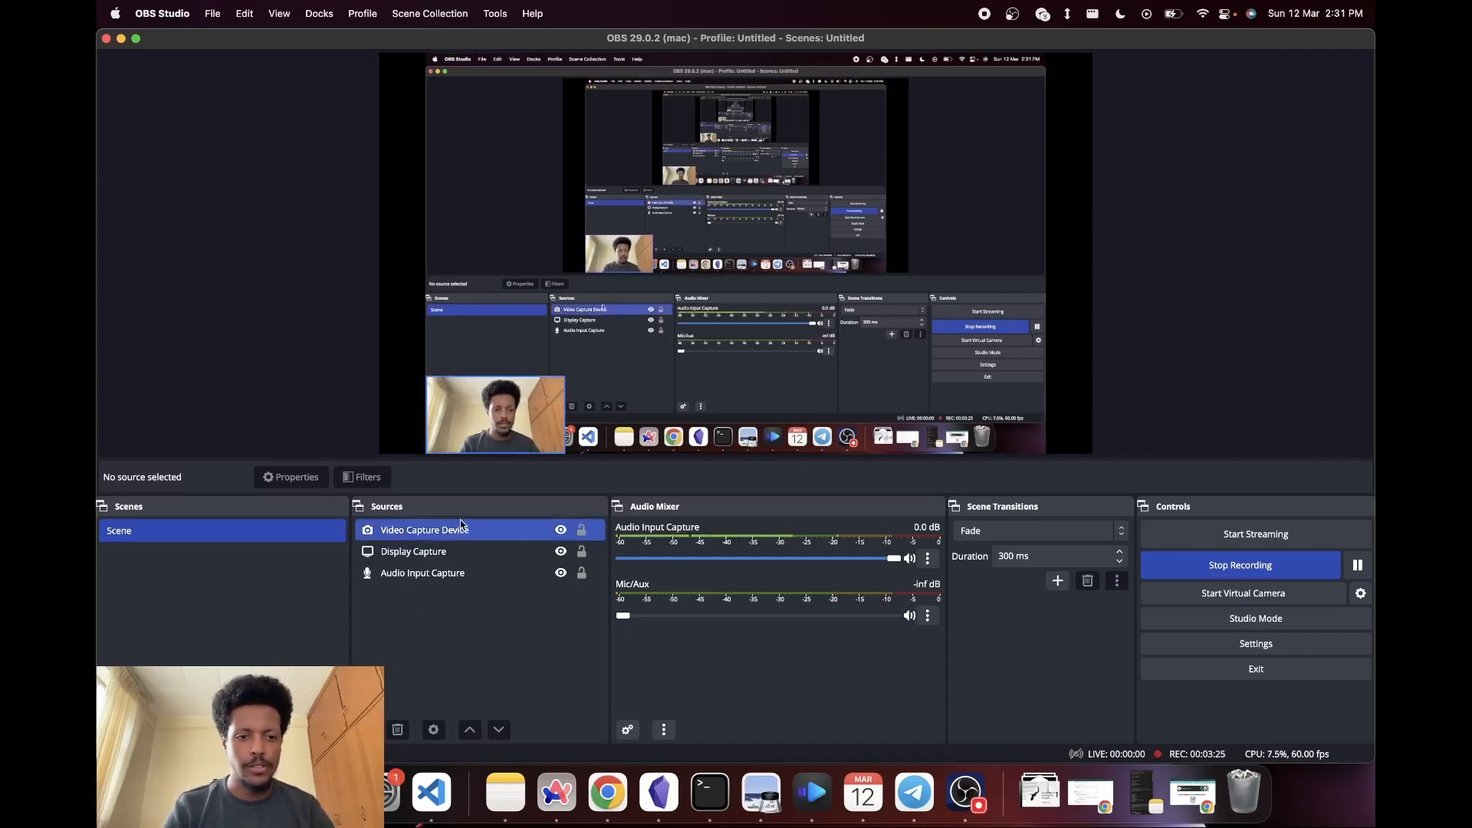
- Add an Image Mask/Blend effect filter with its default name to the Video Capture Device source
{"action": "left_click", "coordinate": [437, 530]}
{"action": "right_click", "coordinate": [440, 535]}
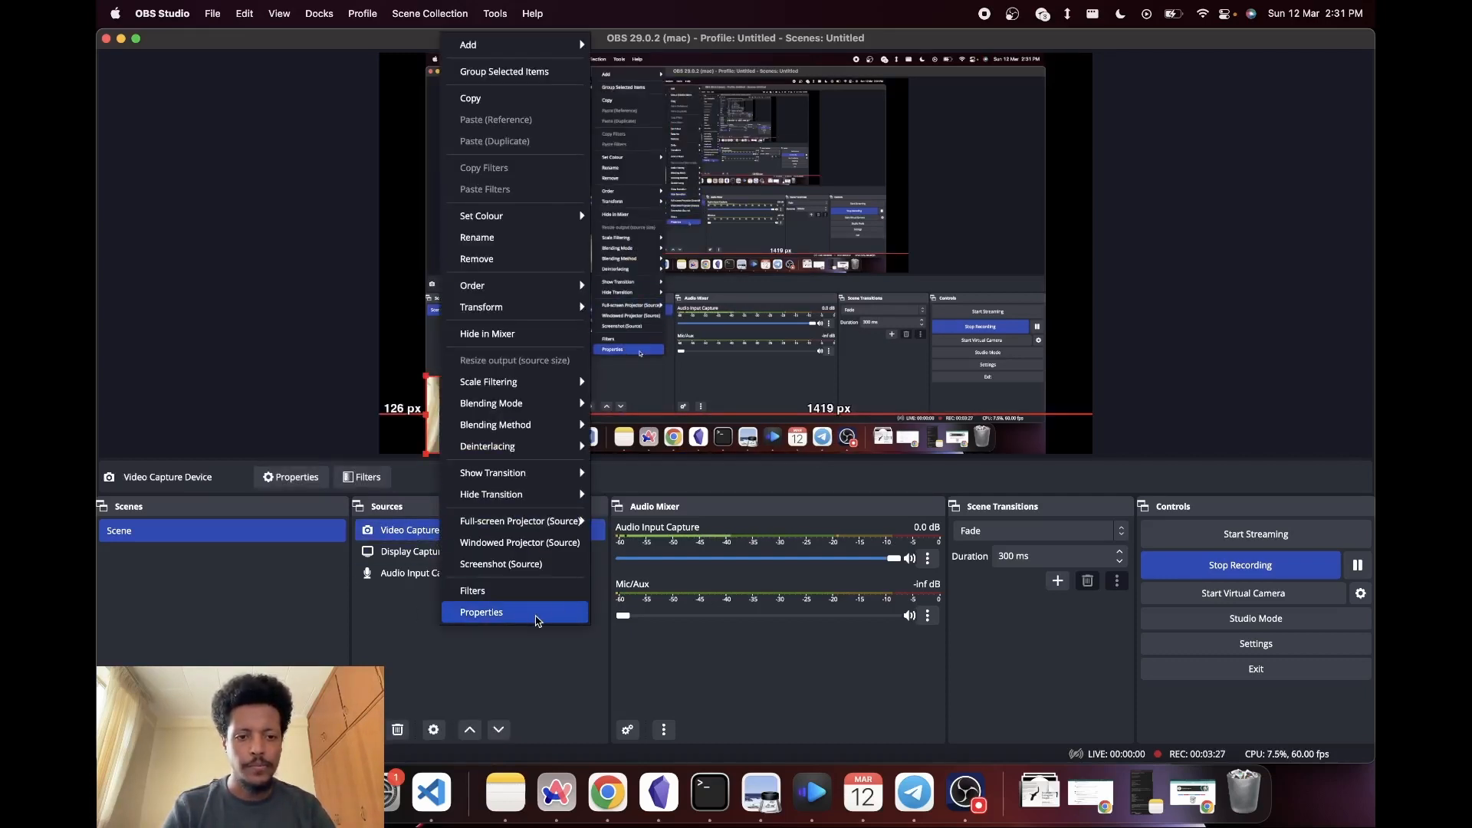
{"action": "left_click", "coordinate": [525, 599]}
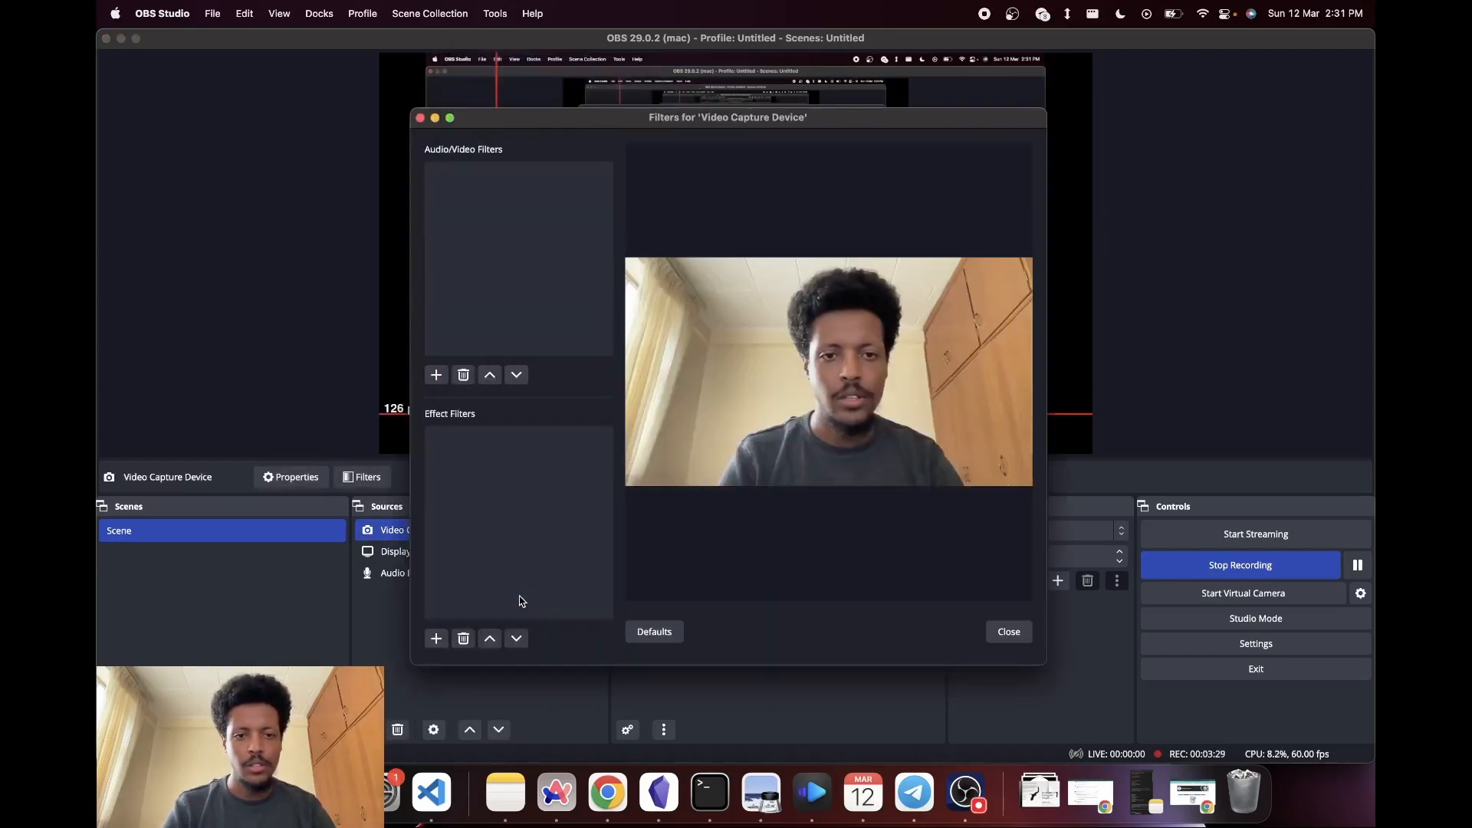
{"action": "left_click", "coordinate": [436, 638]}
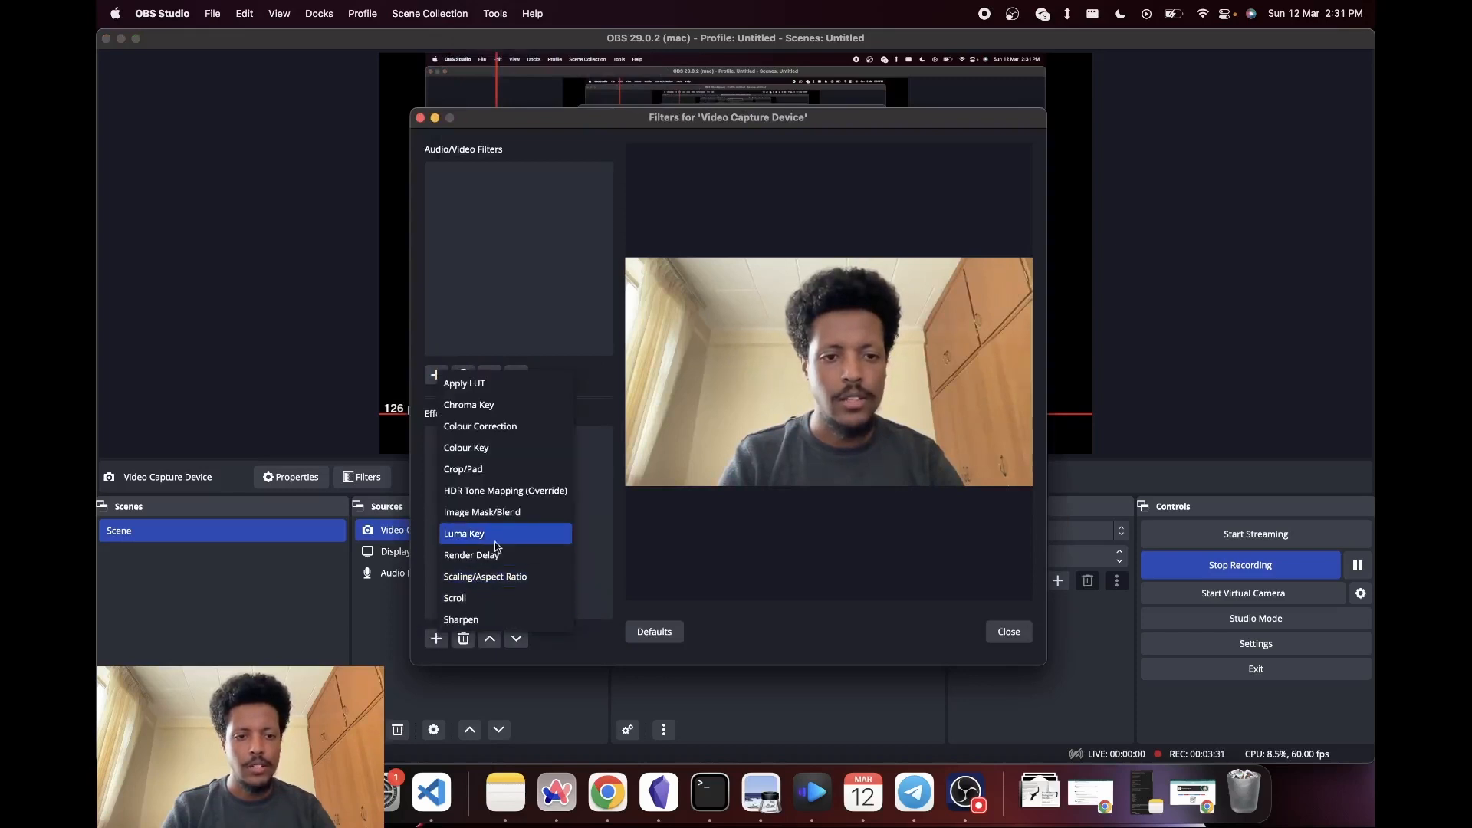
{"action": "left_click", "coordinate": [481, 513]}
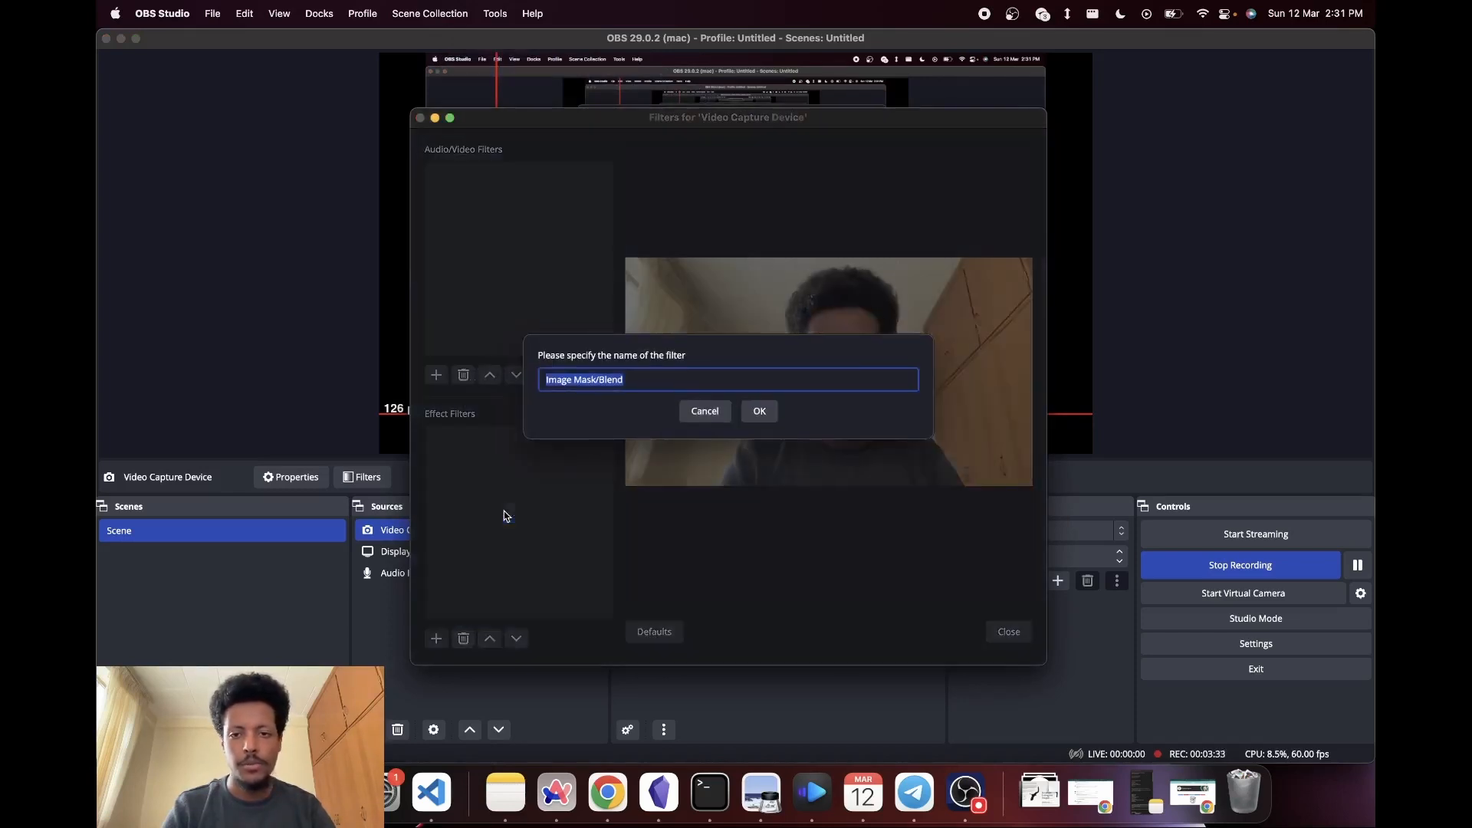
{"action": "left_click", "coordinate": [760, 411]}
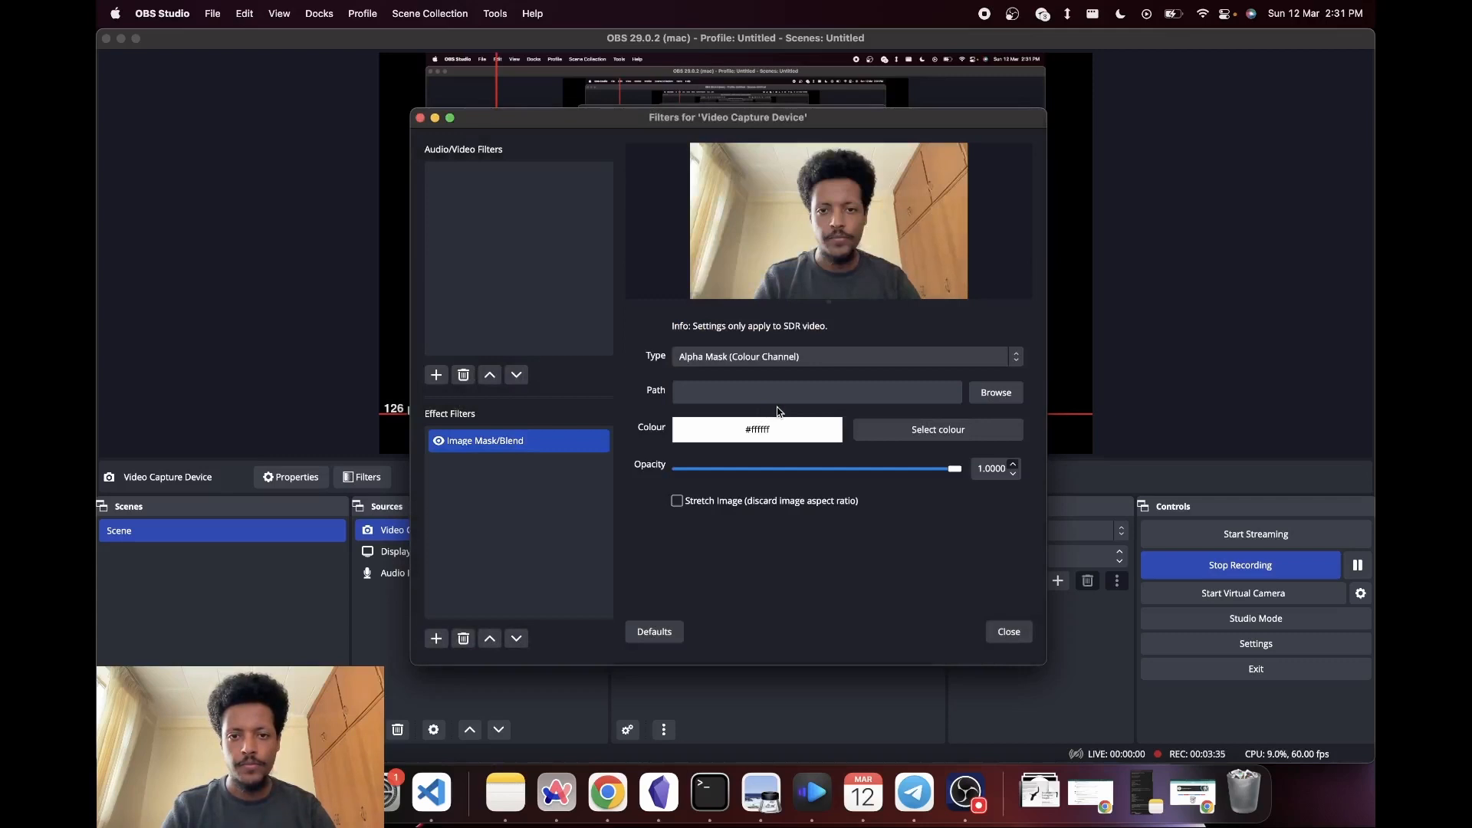
- Use Webcam Mask.png from the Desktop as the filter's mask image and close the filter settings
{"action": "left_click", "coordinate": [997, 393]}
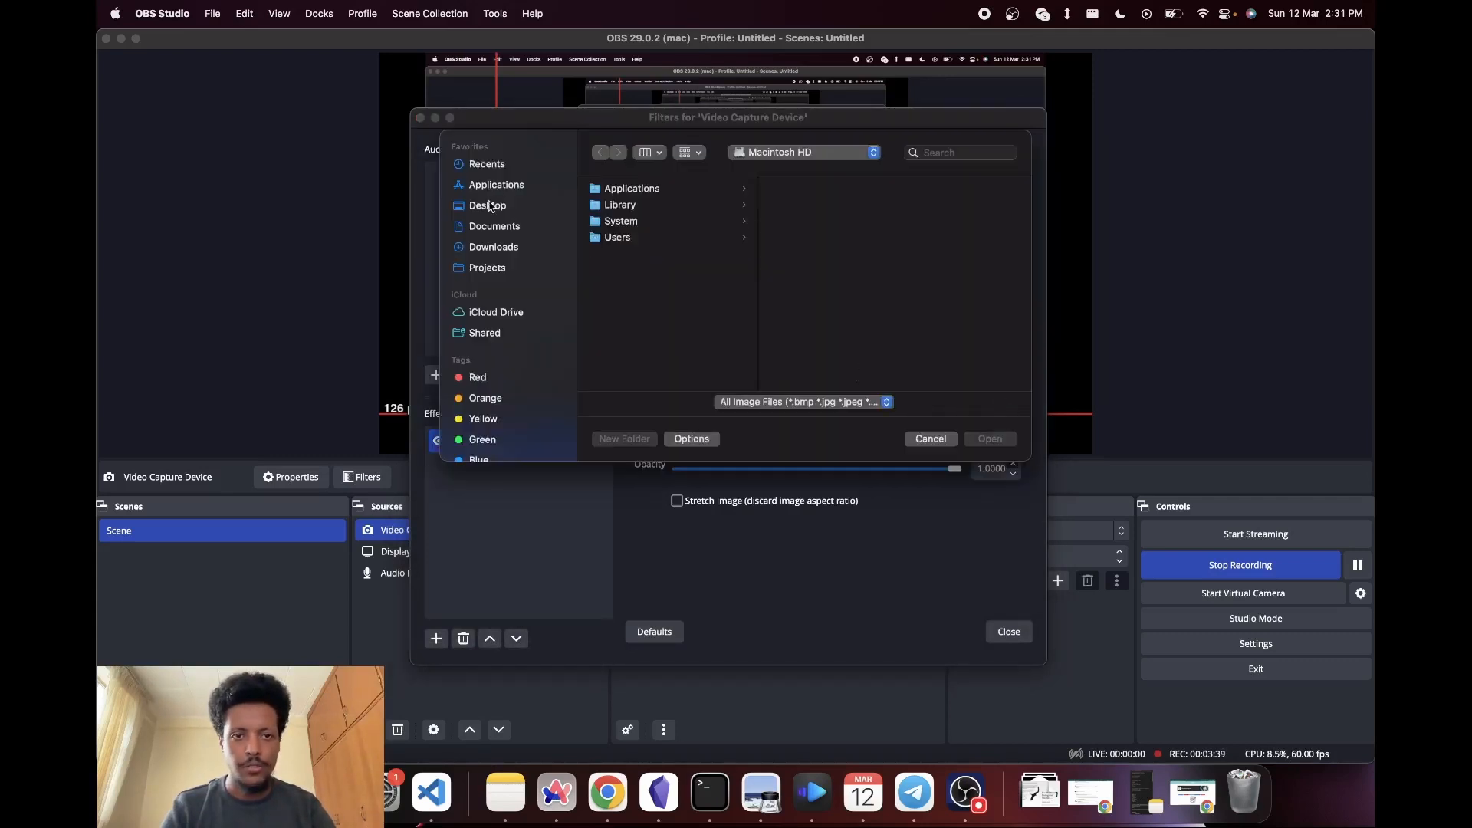
{"action": "left_click", "coordinate": [489, 206]}
{"action": "left_click", "coordinate": [785, 274]}
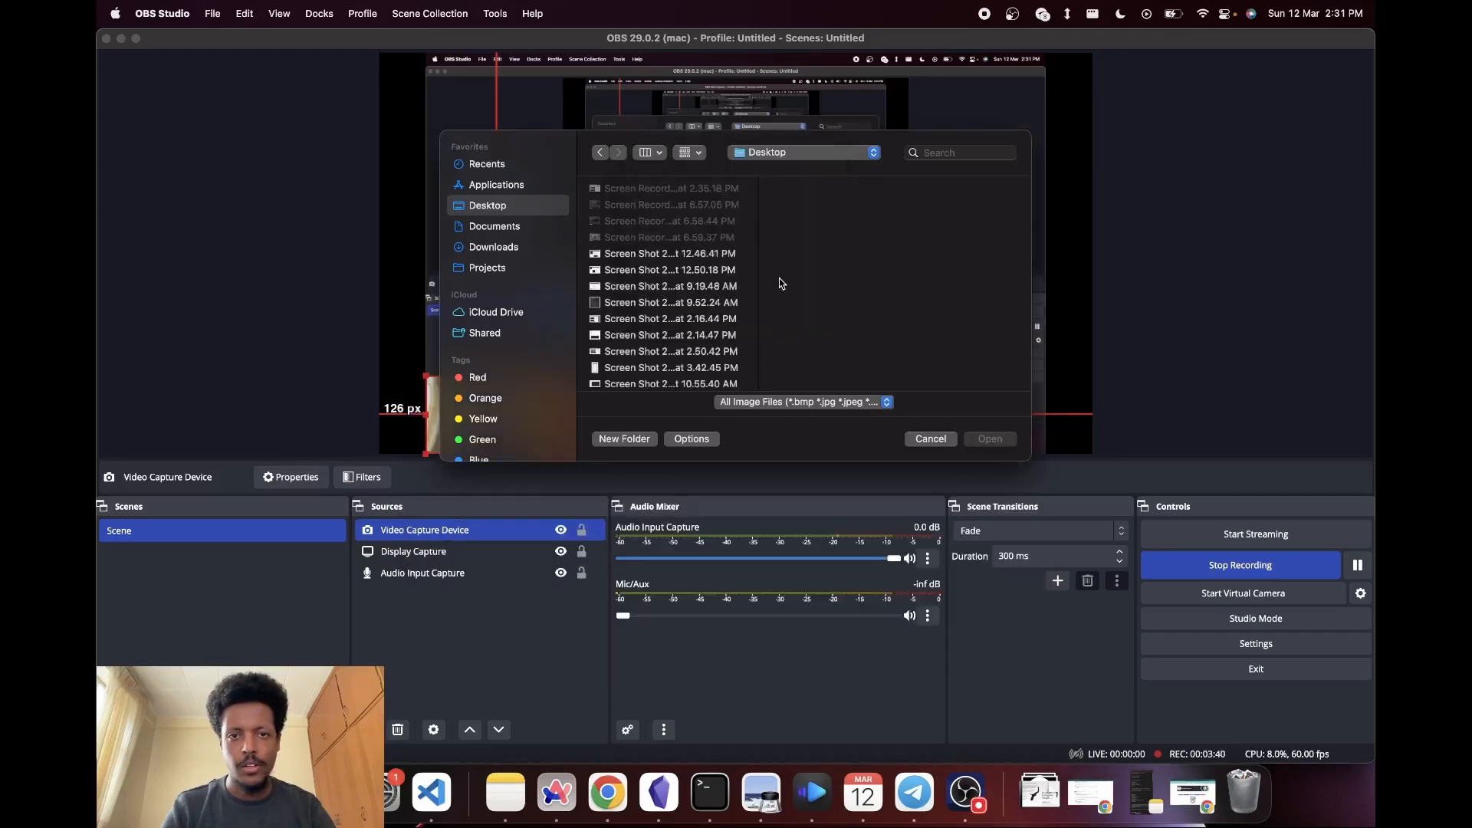
{"action": "scroll", "coordinate": [675, 322], "scroll_direction": "down", "scroll_amount": 5}
{"action": "left_click", "coordinate": [637, 376]}
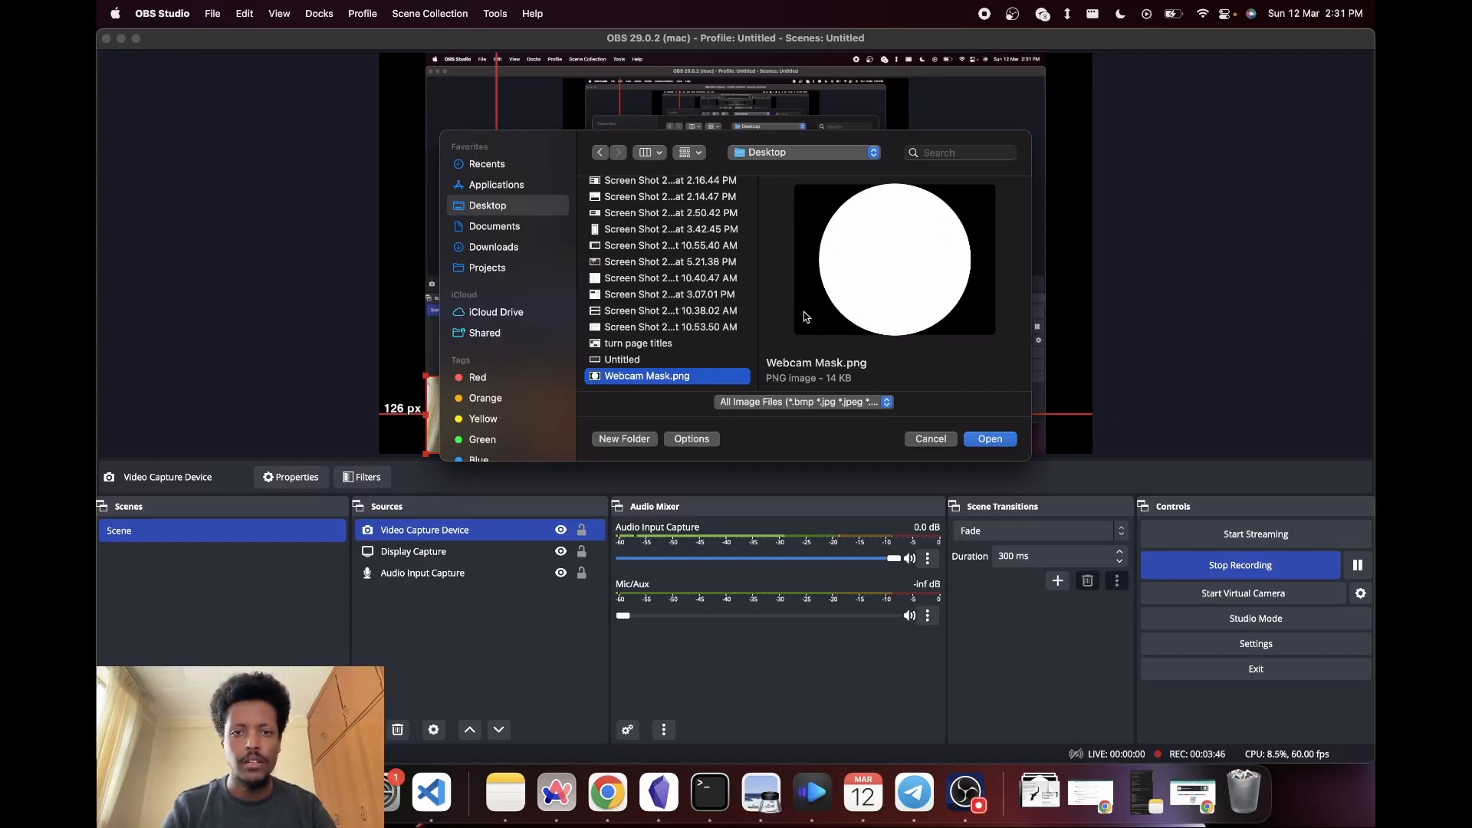
{"action": "left_click", "coordinate": [989, 439]}
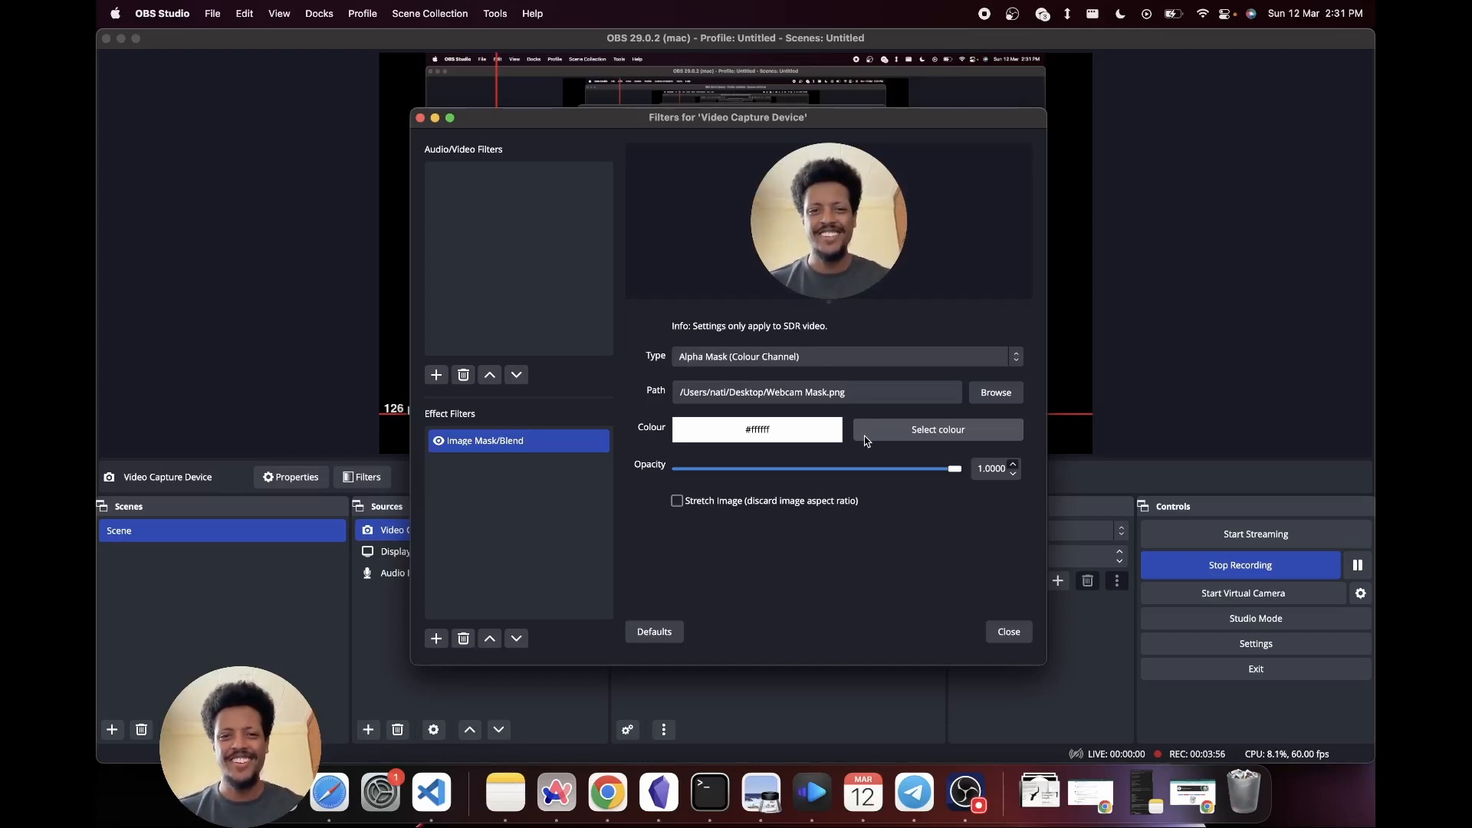
{"action": "left_click", "coordinate": [1009, 632]}
{"action": "left_click", "coordinate": [519, 595]}
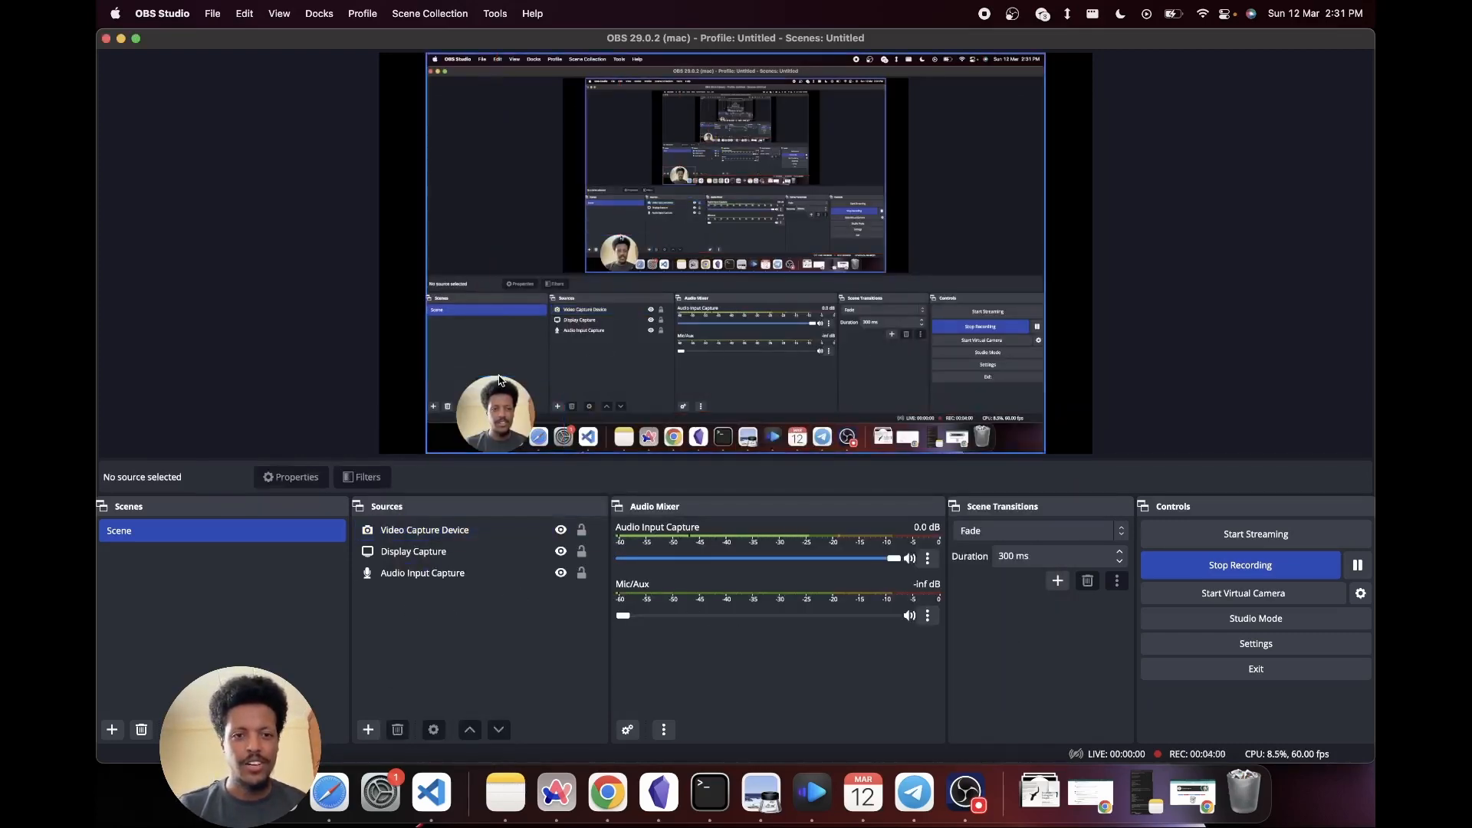
- Try the webcam overlay at slightly higher positions in the preview, then place it in the lower-left corner of the captured display
{"action": "left_click_drag", "start_coordinate": [503, 397], "coordinate": [494, 358]}
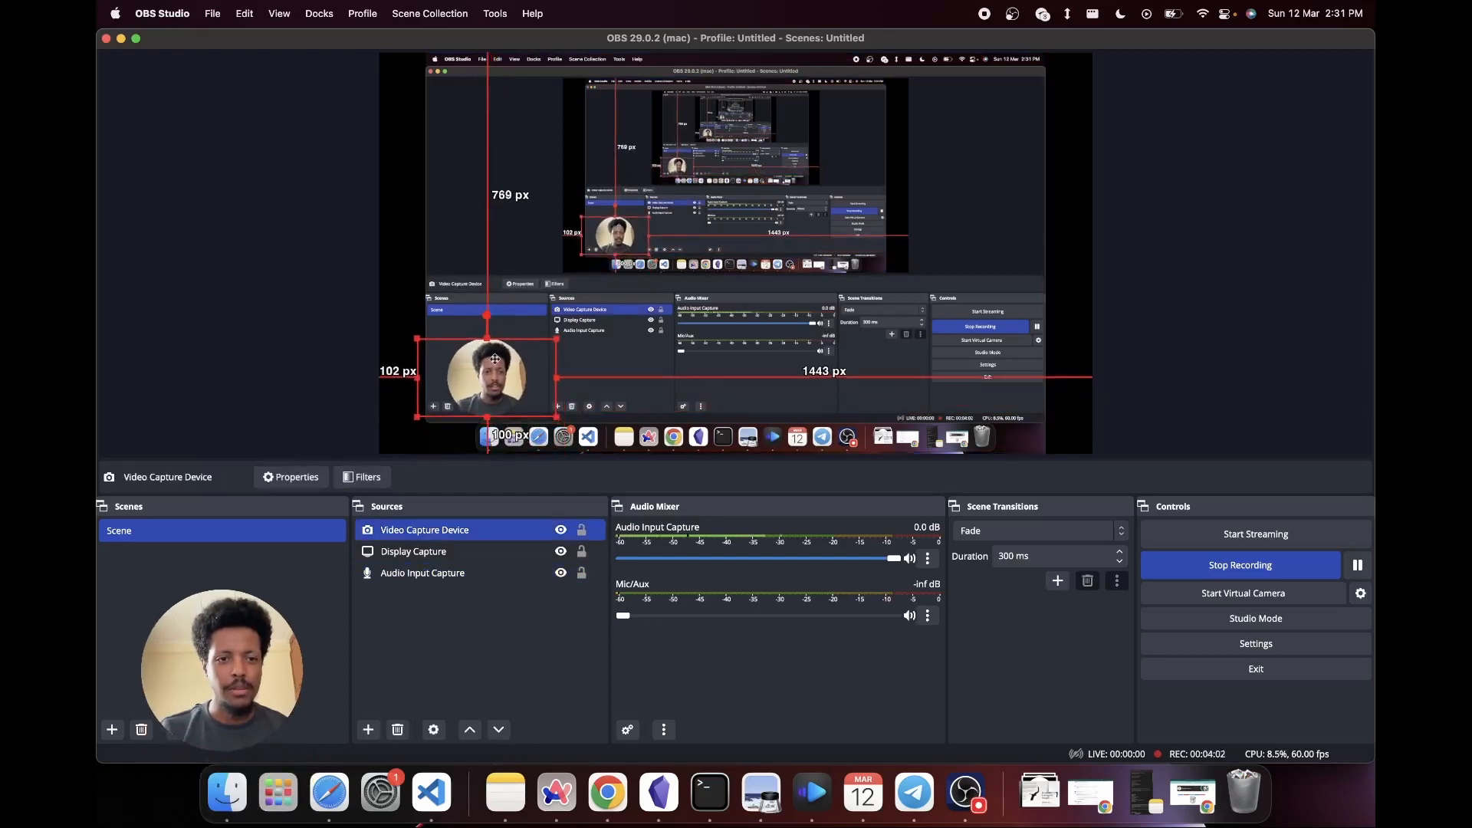
{"action": "left_click", "coordinate": [471, 655]}
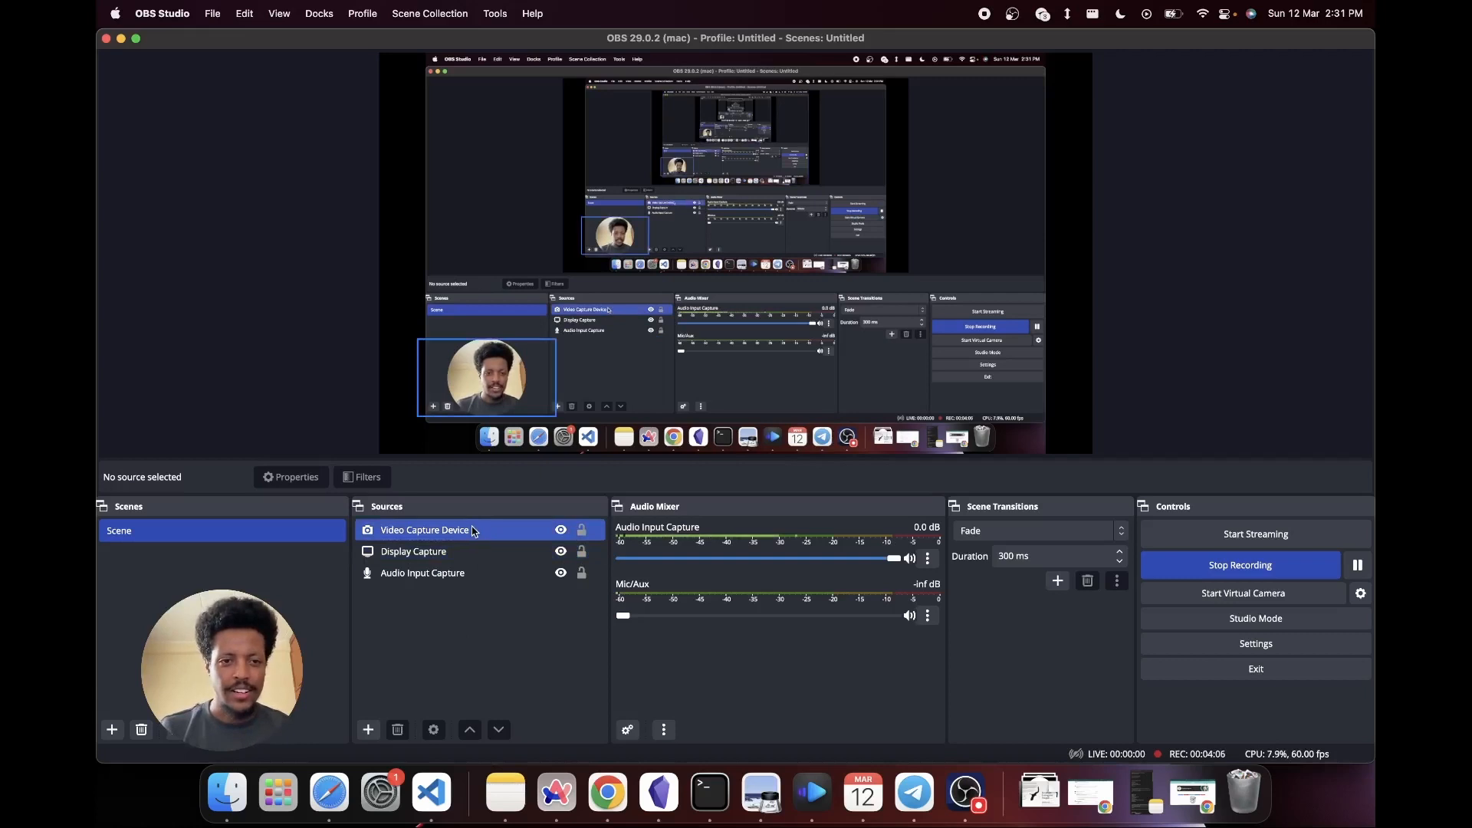
{"action": "left_click", "coordinate": [516, 359]}
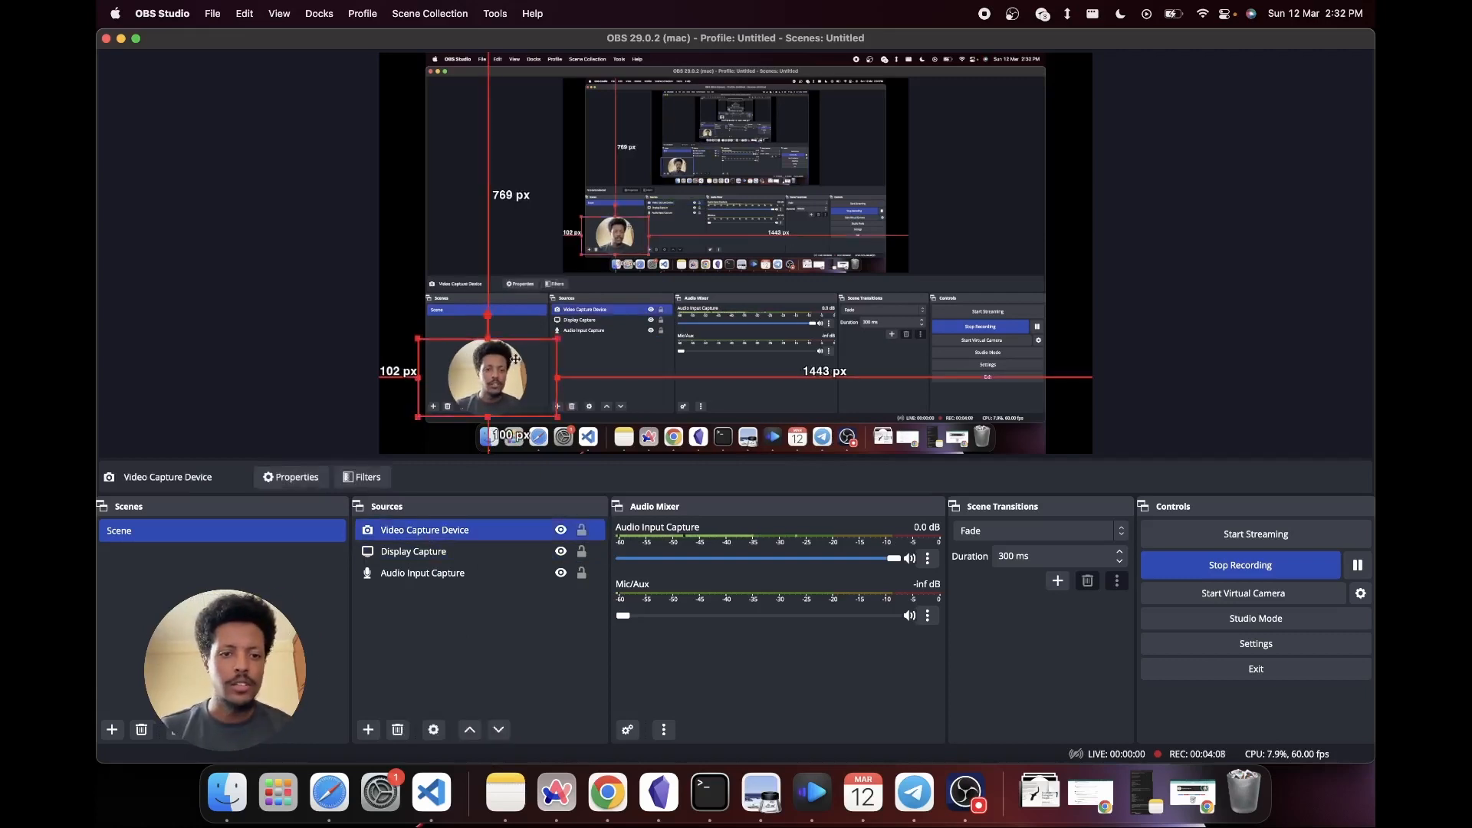
{"action": "mouse_move", "coordinate": [515, 359]}
{"action": "left_mouse_down"}
{"action": "mouse_move", "coordinate": [534, 349]}
{"action": "mouse_move", "coordinate": [508, 351]}
{"action": "left_mouse_up"}
{"action": "left_click", "coordinate": [450, 644]}
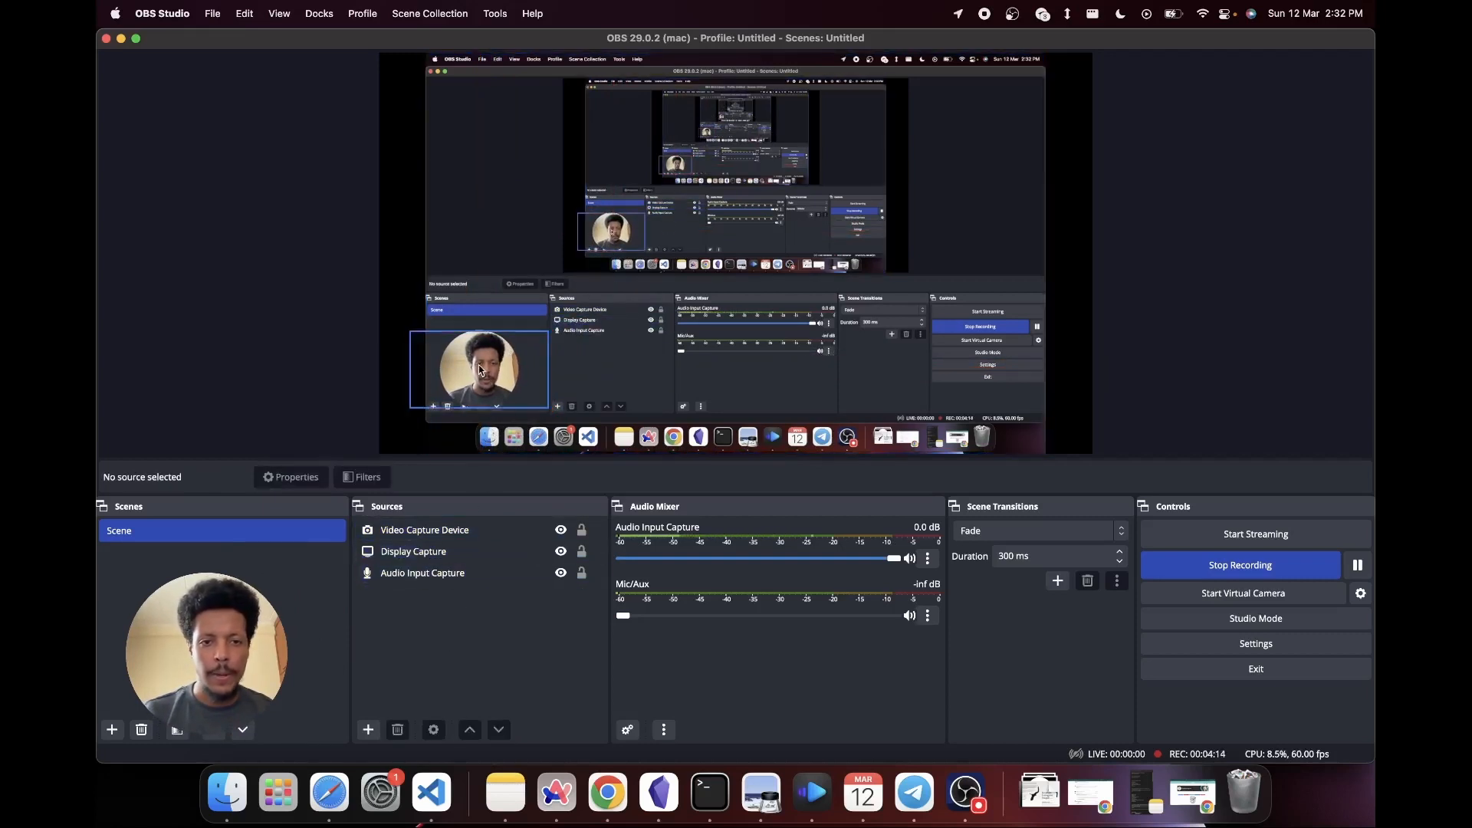
{"action": "left_click_drag", "start_coordinate": [481, 370], "coordinate": [496, 410]}
{"action": "left_click", "coordinate": [455, 647]}
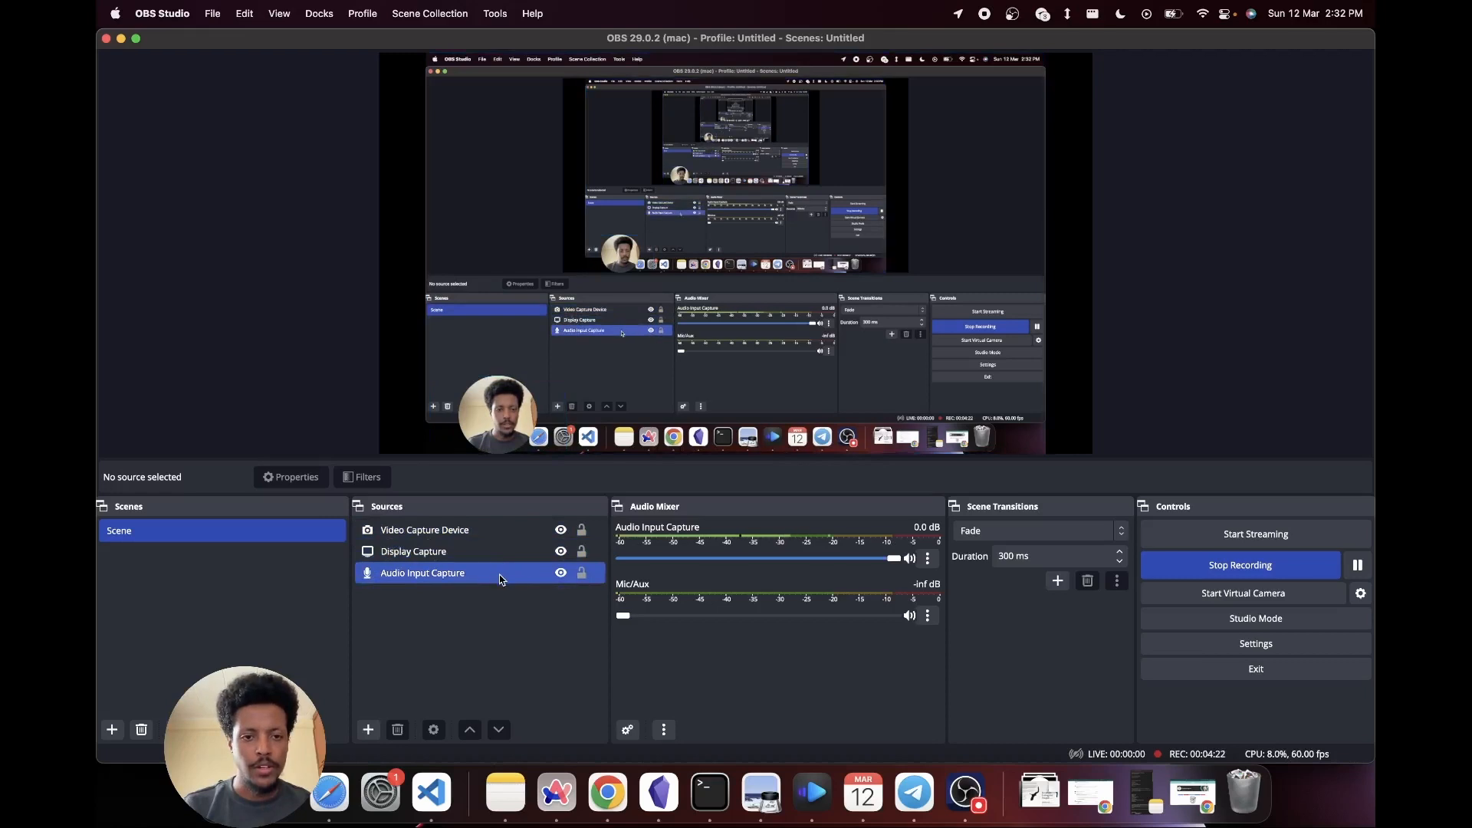
{"action": "left_click", "coordinate": [464, 552]}
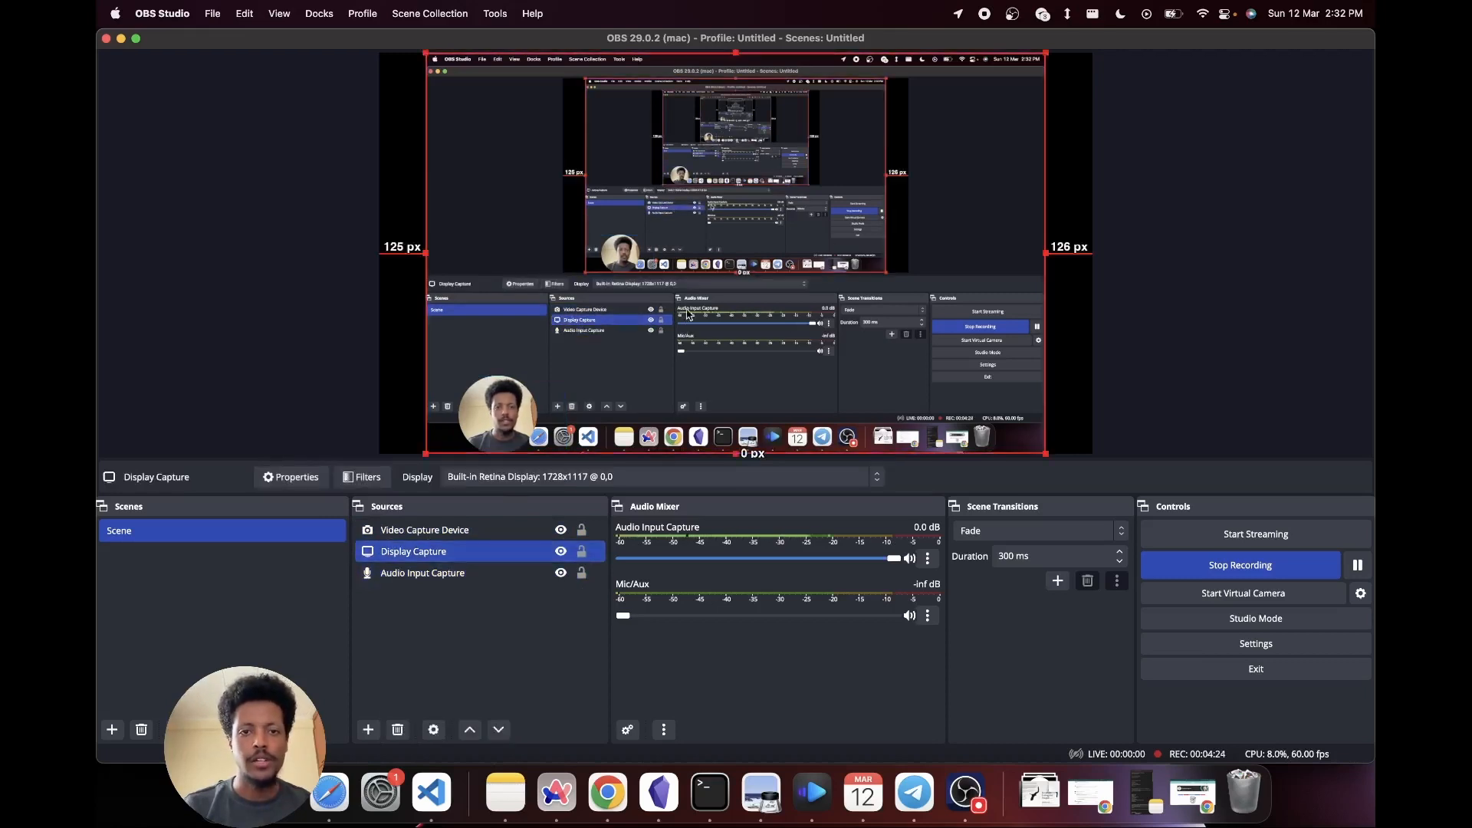
{"action": "key", "text": "ctrl+Right"}
{"action": "key", "text": "ctrl+Left"}
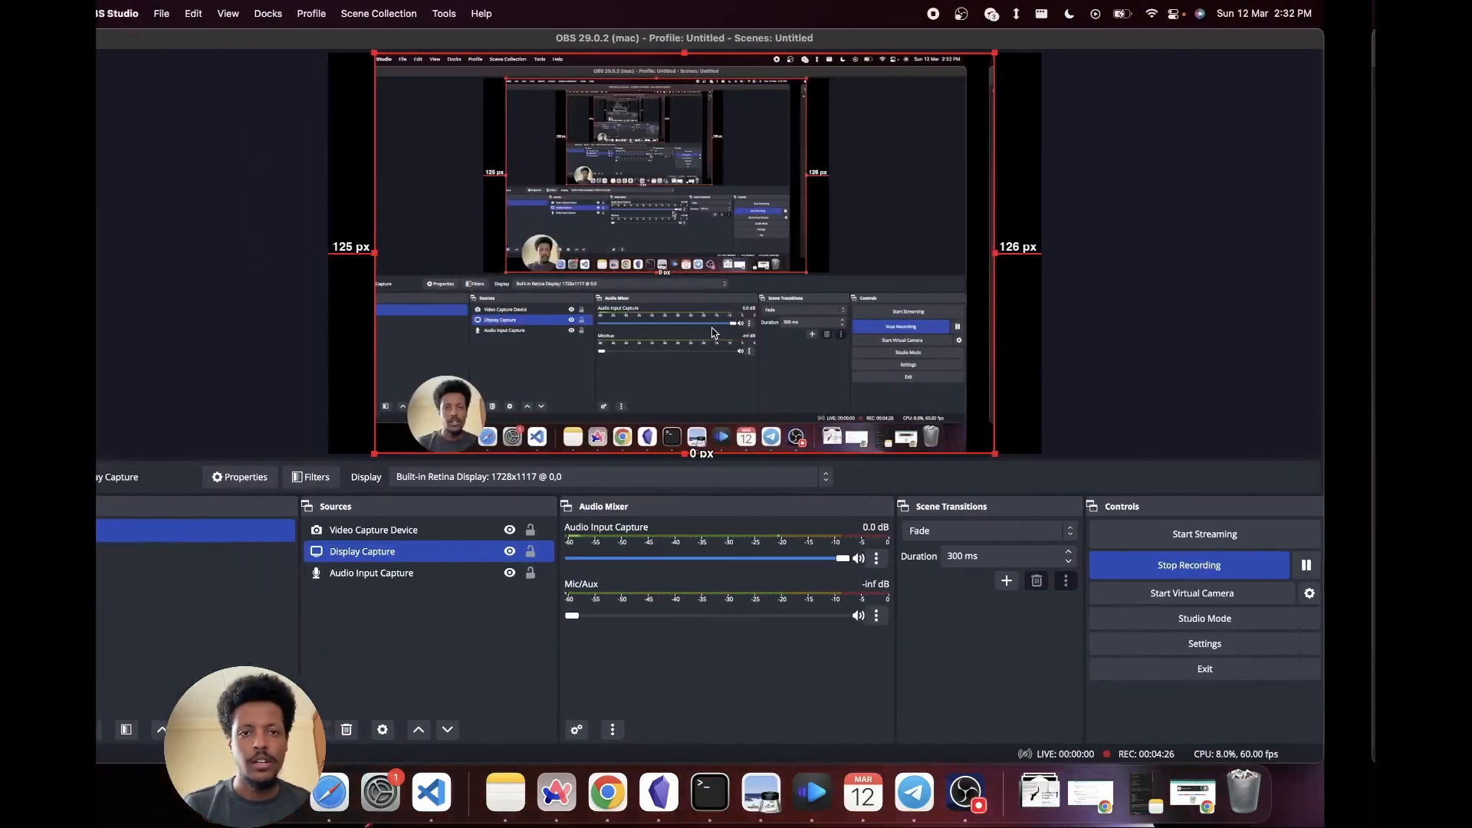
{"action": "left_click", "coordinate": [463, 575]}
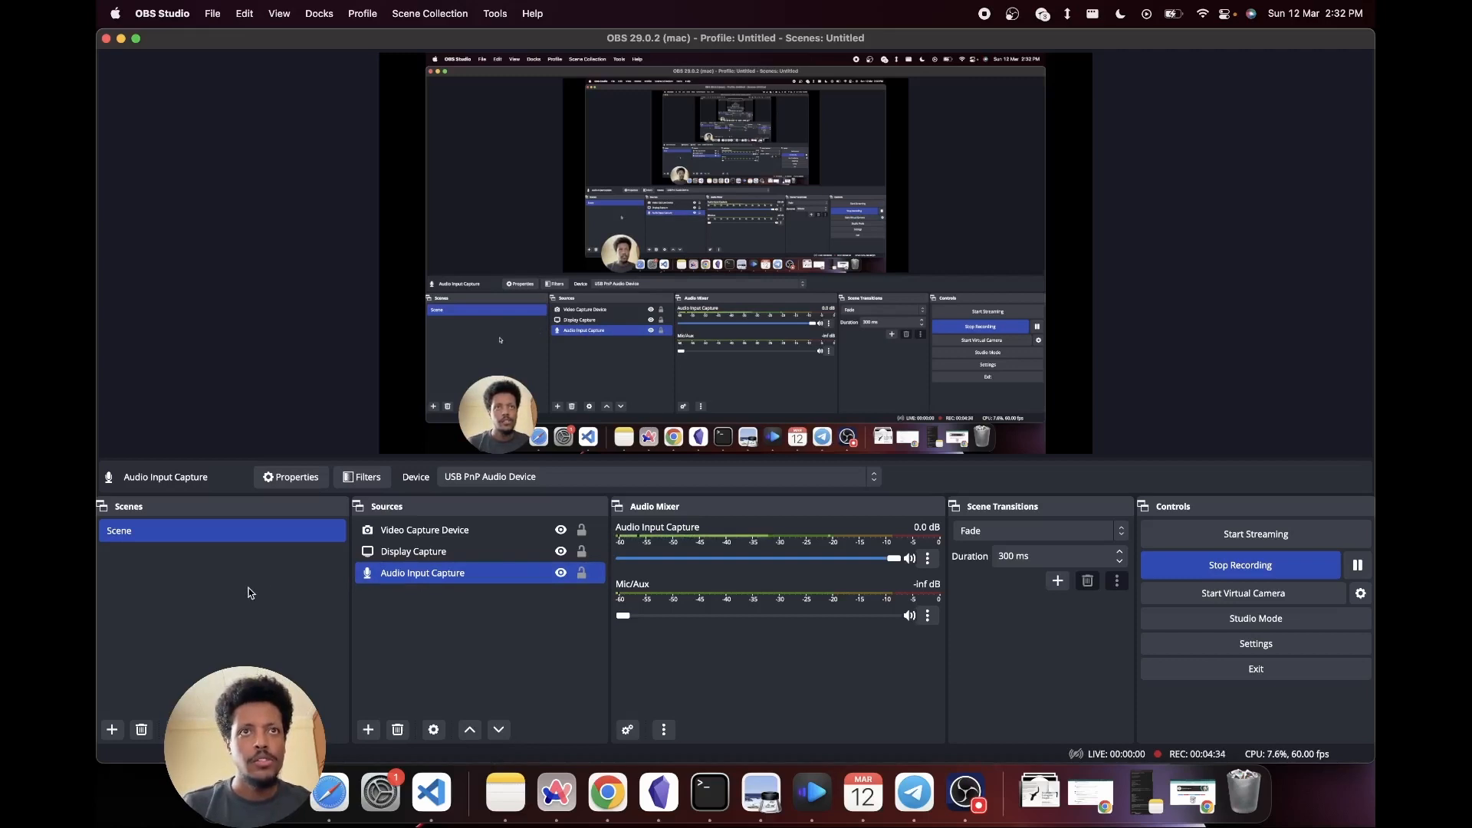
{"action": "left_click", "coordinate": [410, 629]}
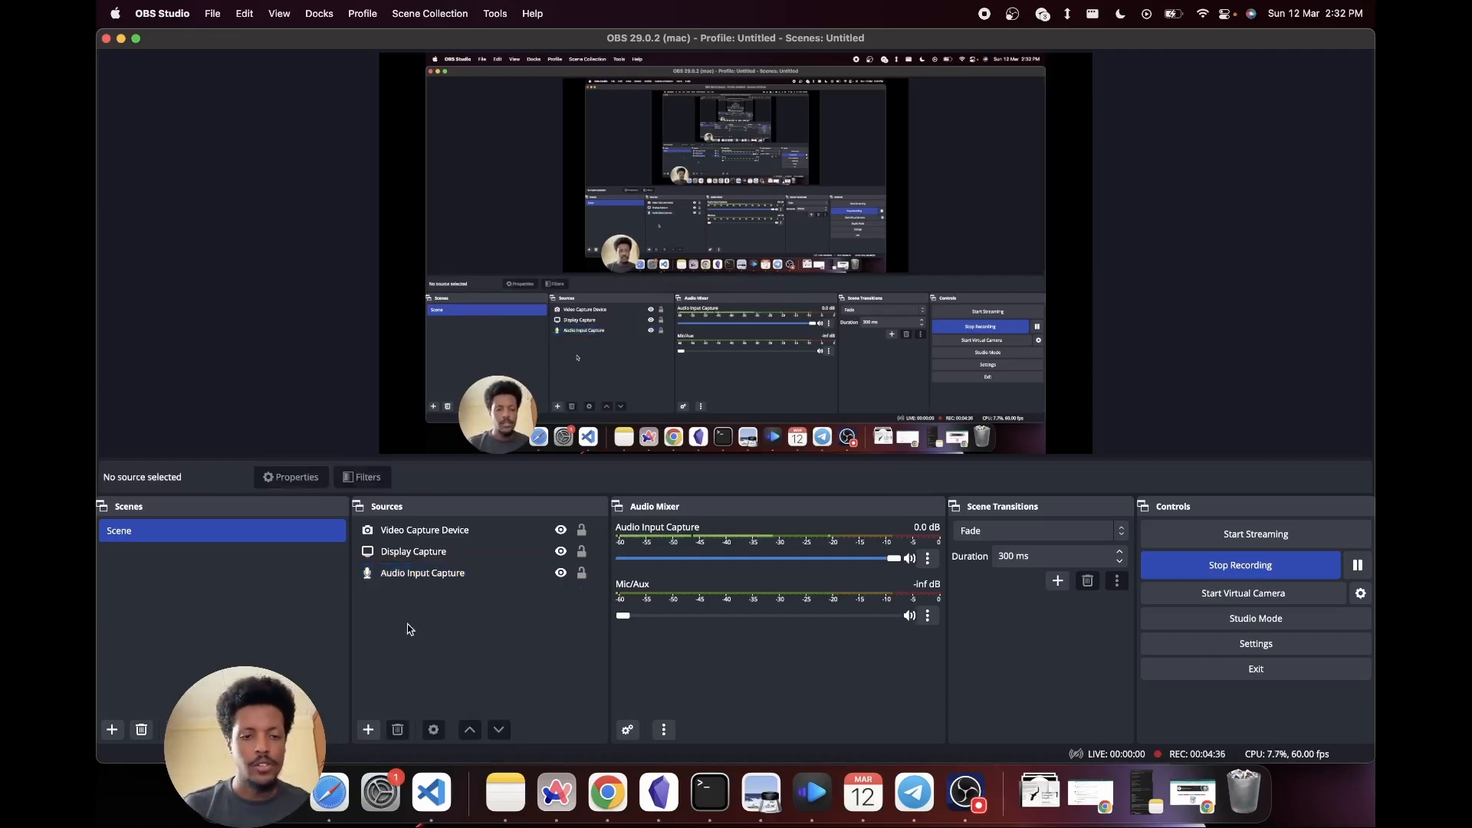
- Flip the Video Capture Device source horizontally
{"action": "left_click", "coordinate": [441, 531]}
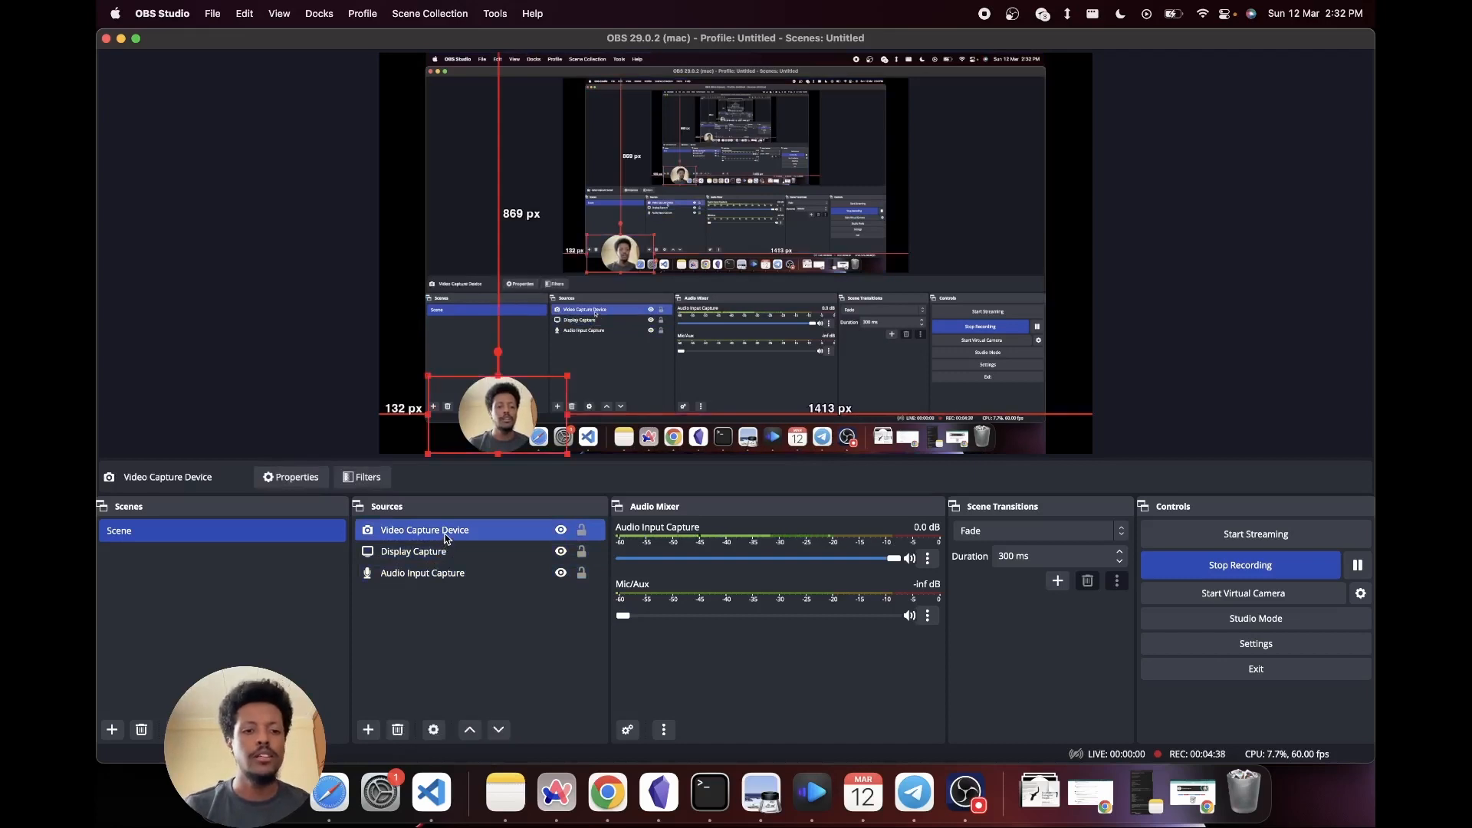
{"action": "right_click", "coordinate": [445, 539]}
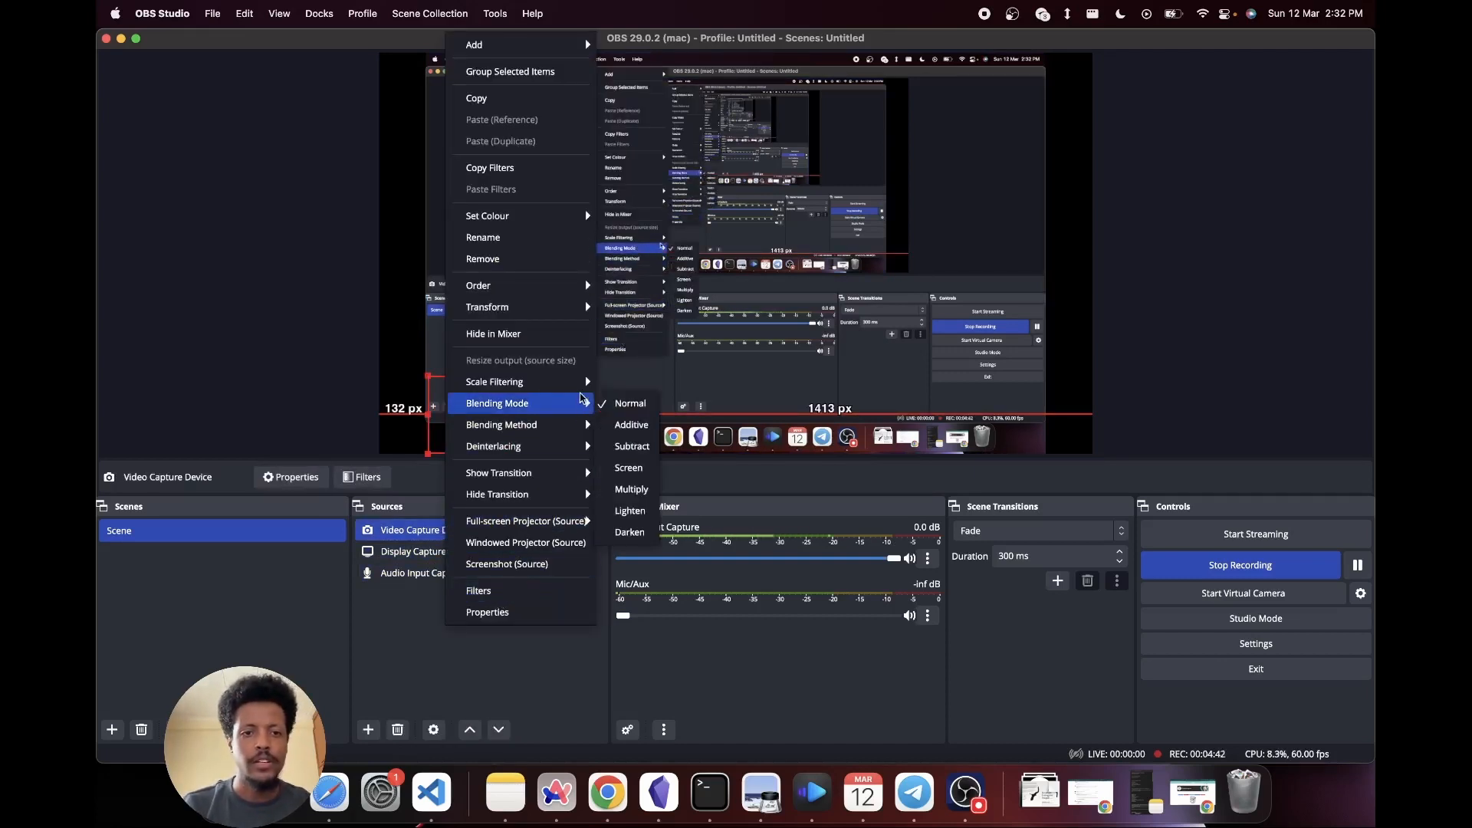
{"action": "mouse_move", "coordinate": [584, 390]}
{"action": "mouse_move", "coordinate": [575, 450]}
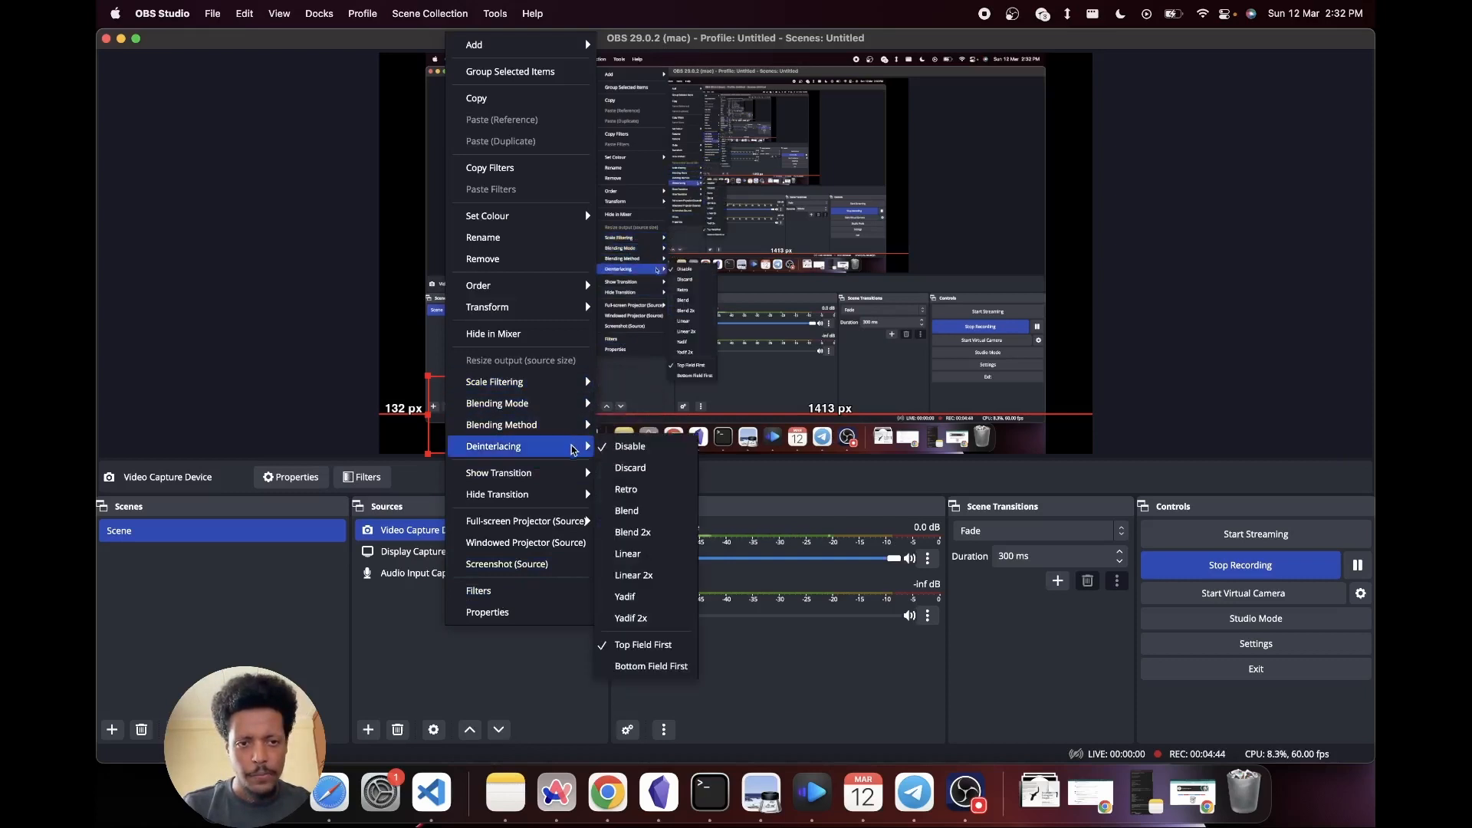
{"action": "mouse_move", "coordinate": [567, 306]}
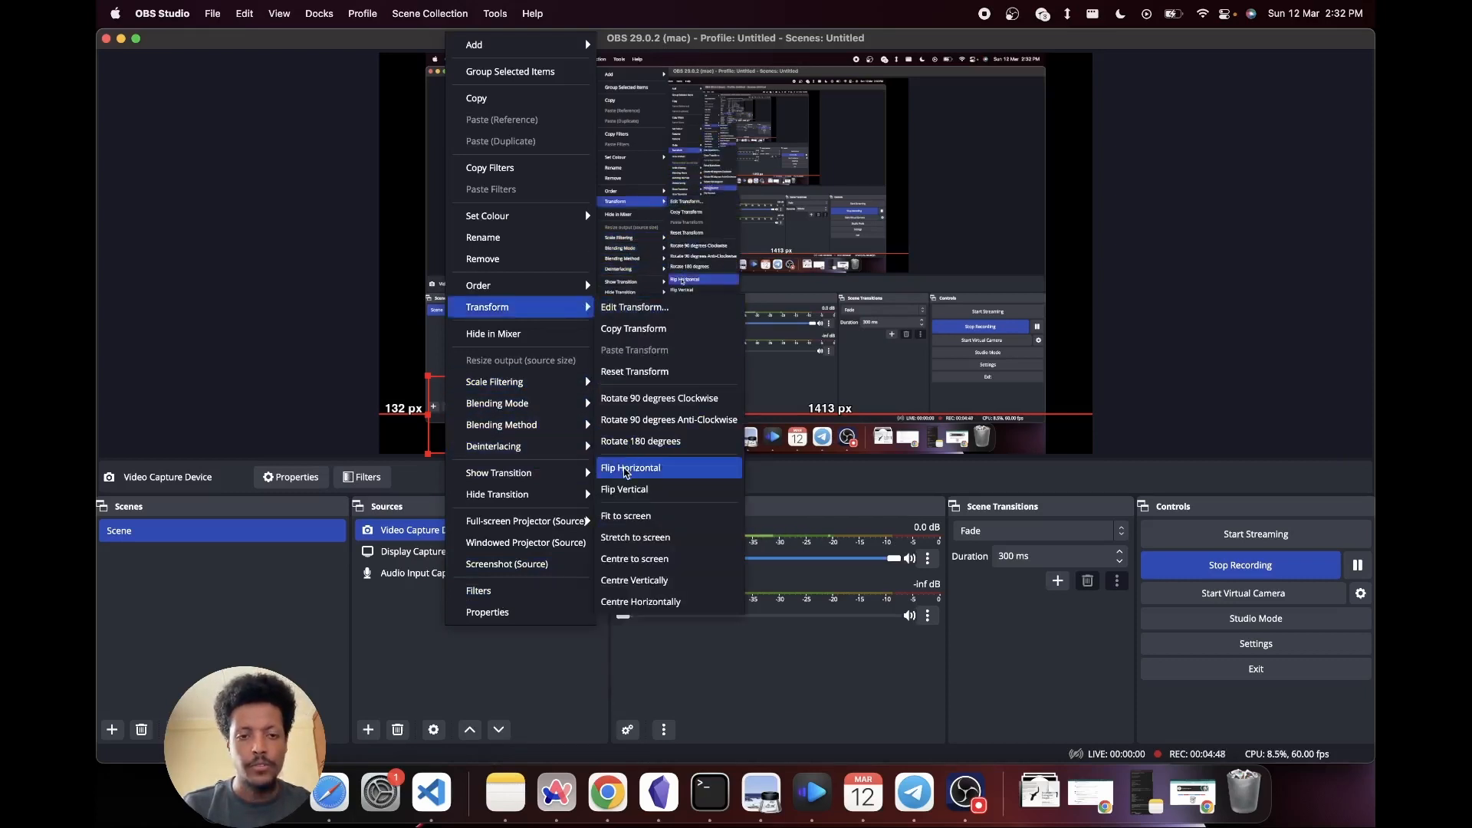
{"action": "left_click", "coordinate": [630, 468]}
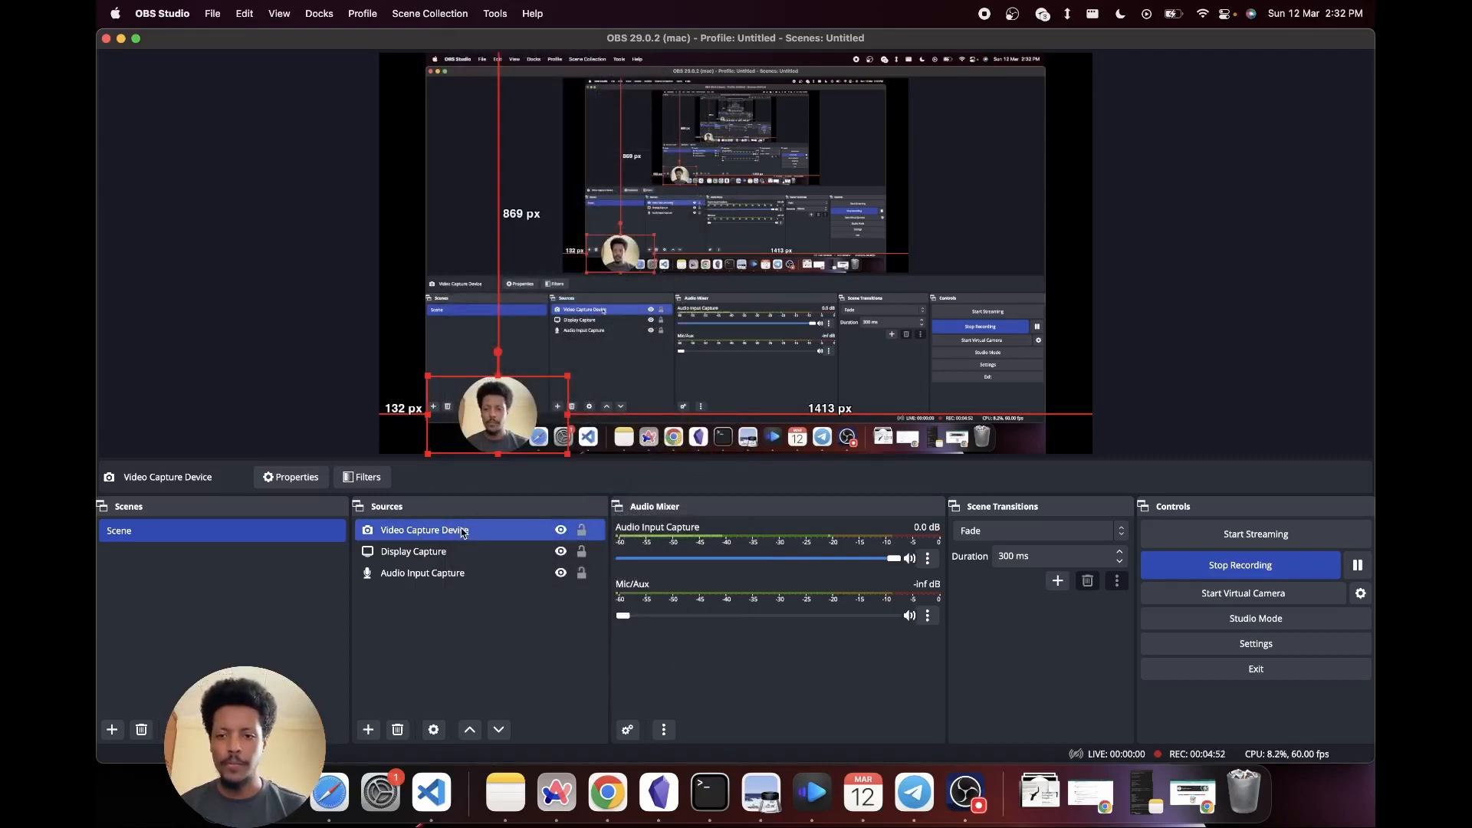
- Enlarge the webcam overlay across the preview and flip it horizontally twice to compare both orientations
{"action": "left_click_drag", "start_coordinate": [566, 378], "coordinate": [960, 155]}
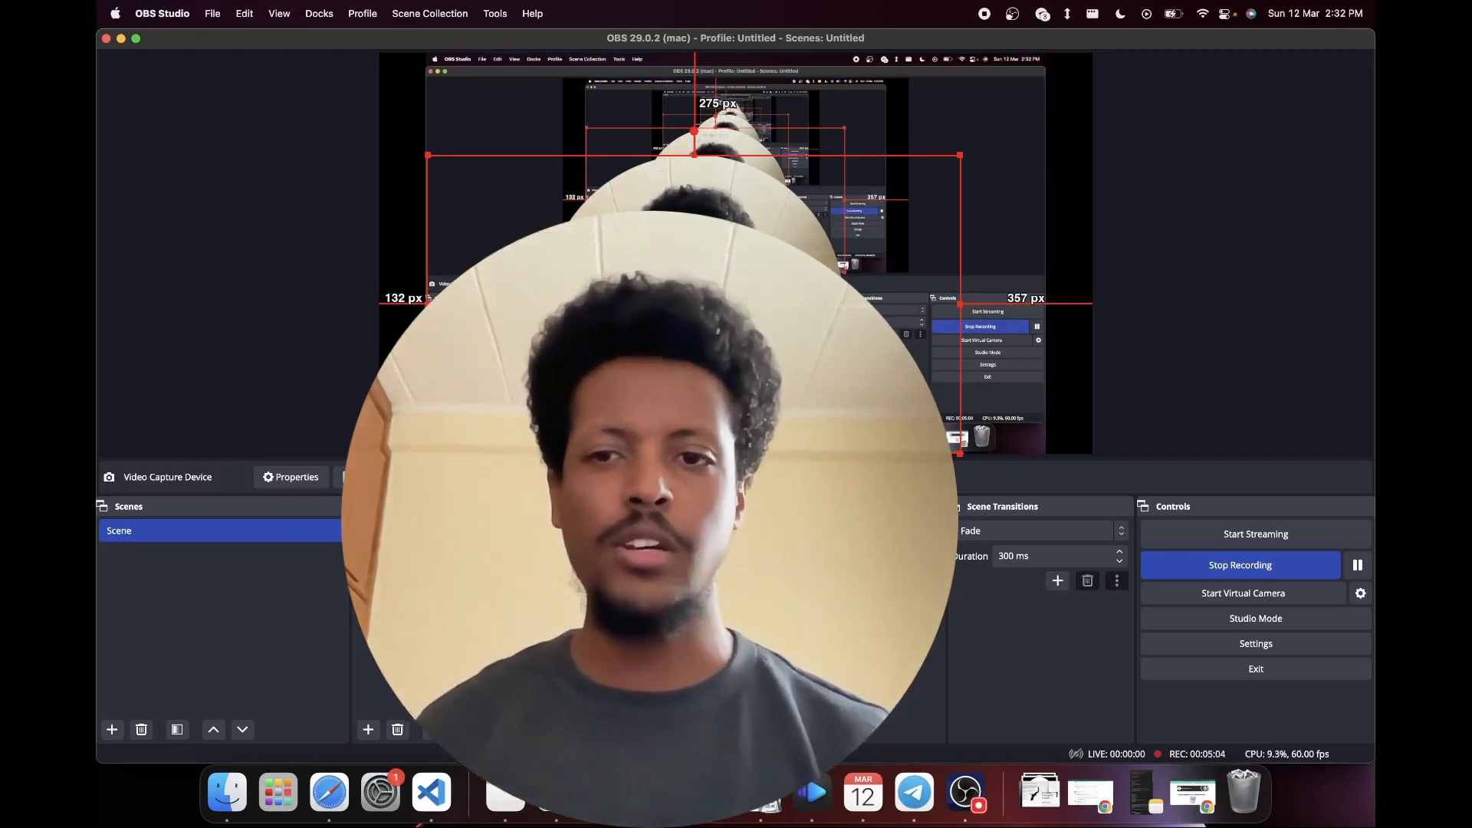
{"action": "right_click", "coordinate": [459, 530]}
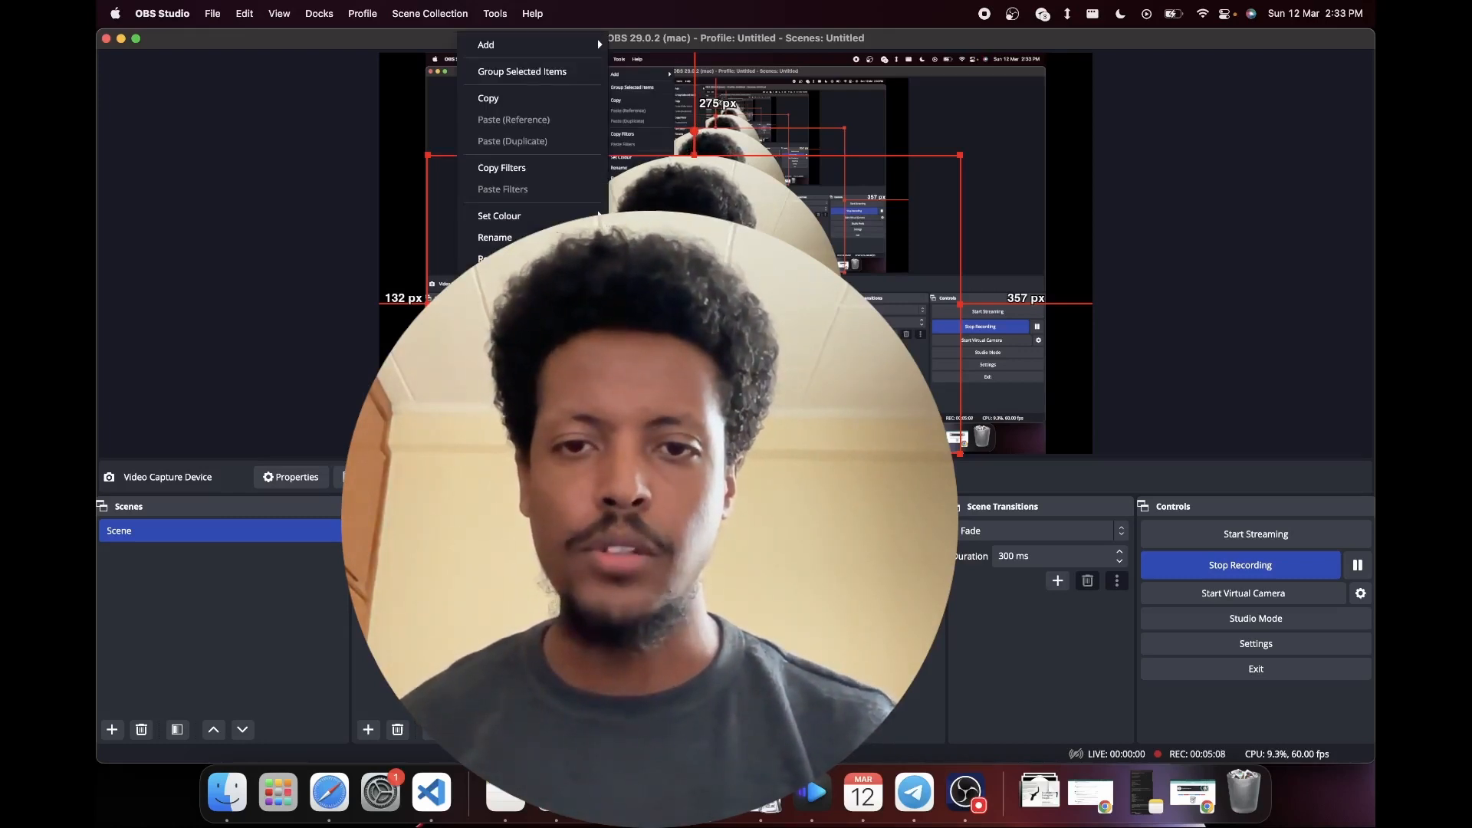
{"action": "left_click", "coordinate": [659, 467]}
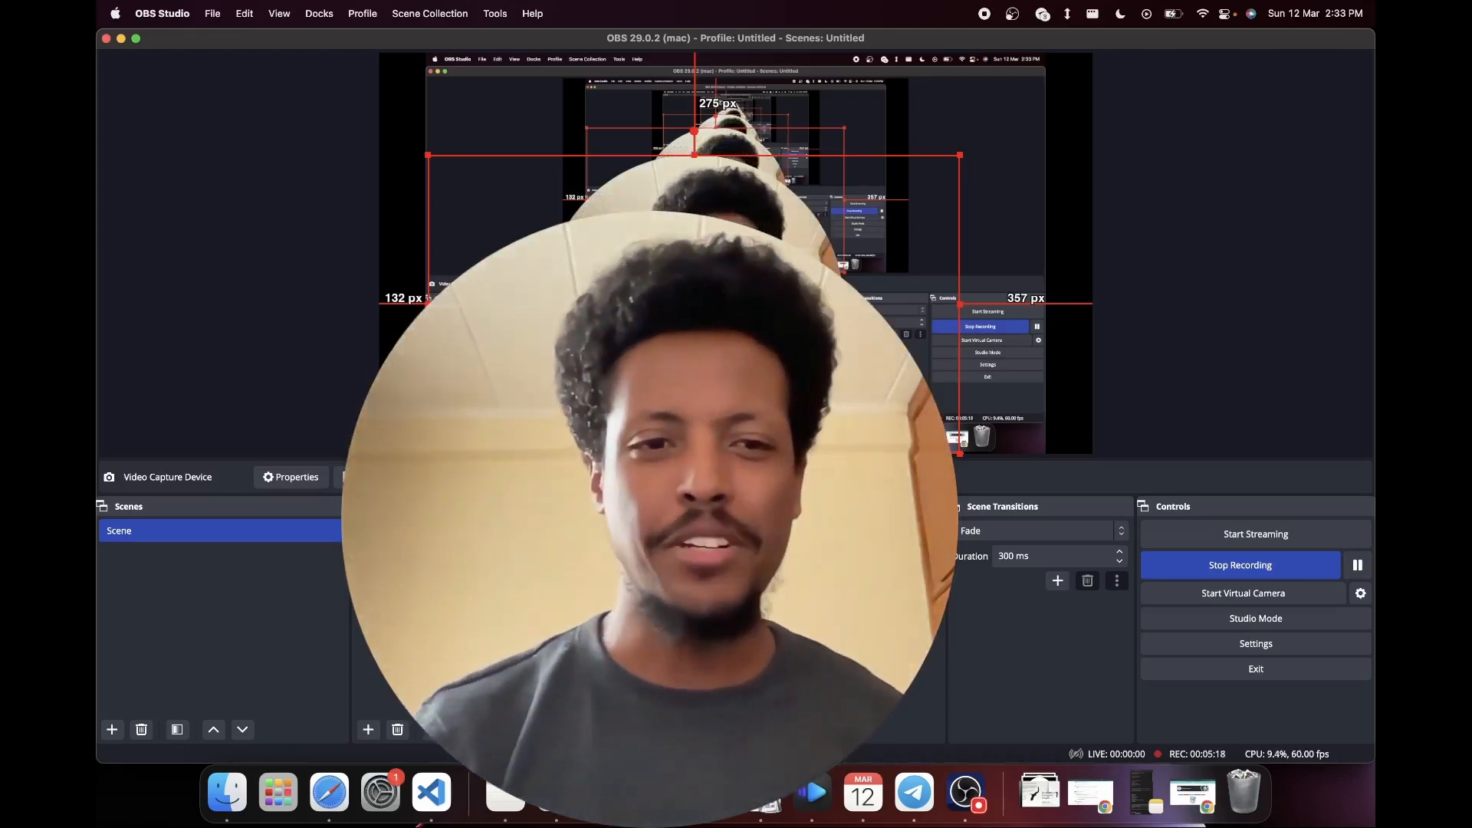
{"action": "right_click", "coordinate": [487, 530]}
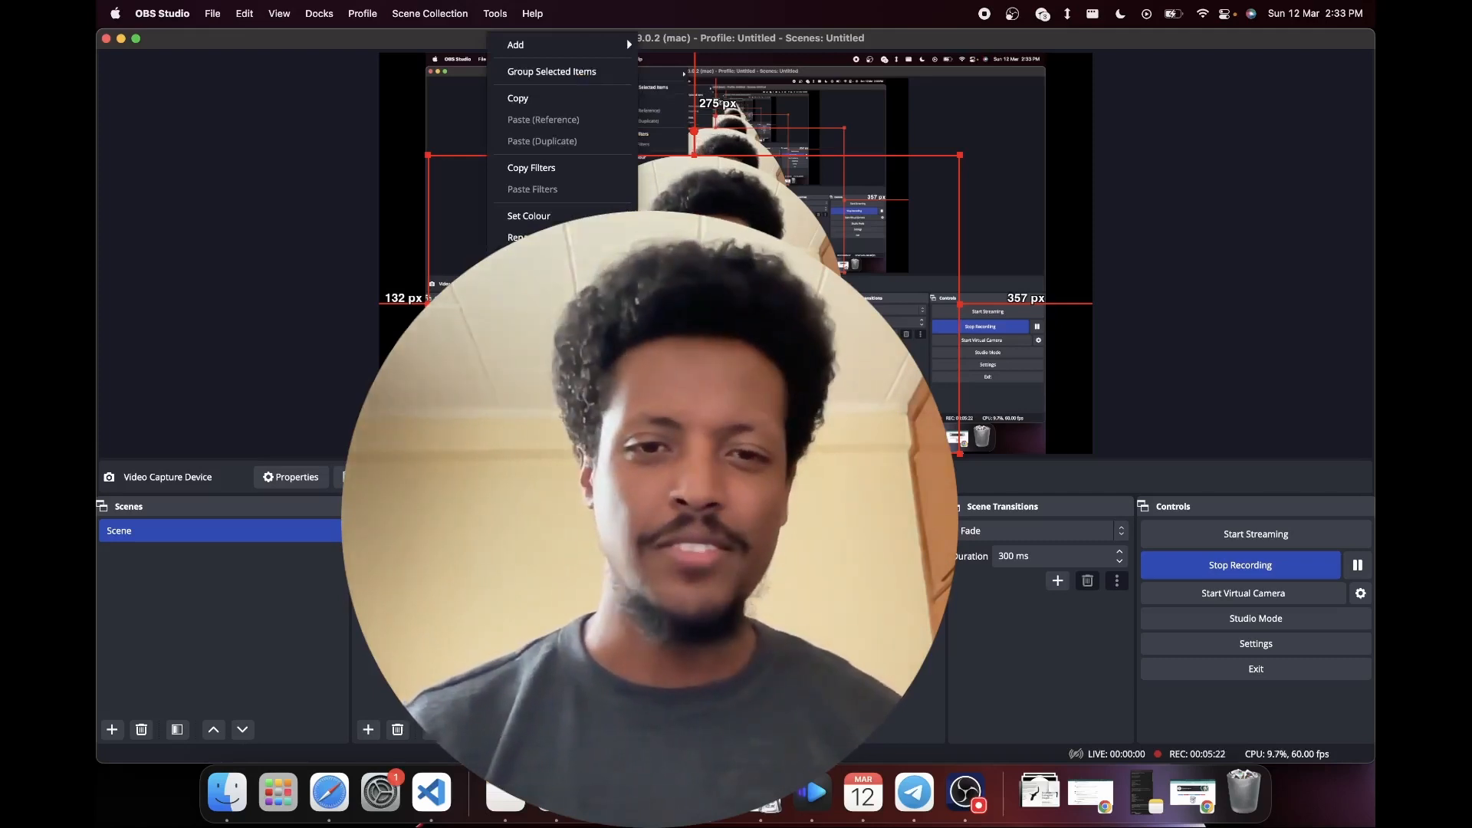
{"action": "left_click", "coordinate": [694, 468]}
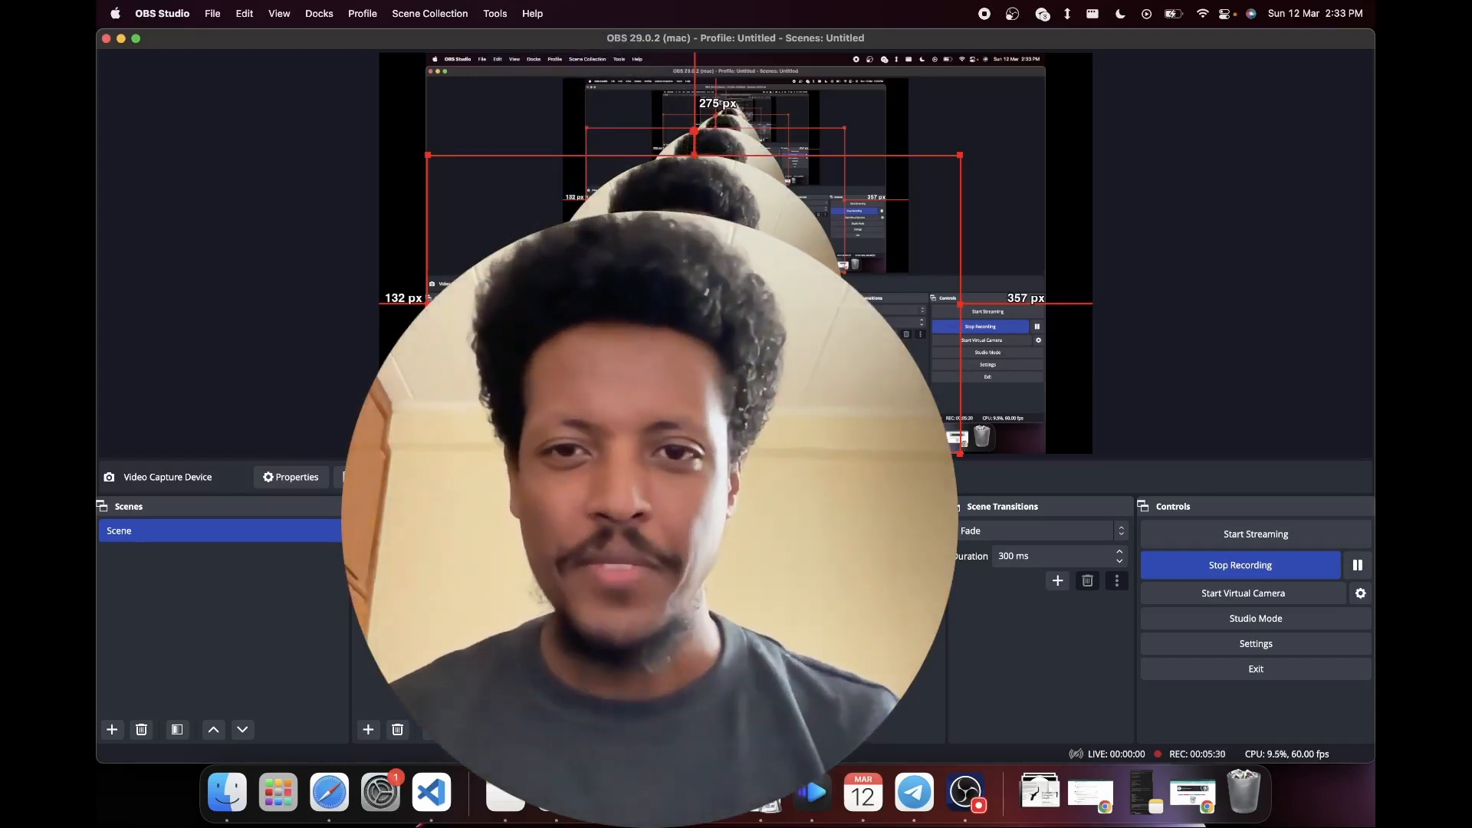
- Shrink the webcam overlay to a small circle in the lower-left corner of the captured display and deselect it
{"action": "left_click_drag", "start_coordinate": [960, 155], "coordinate": [605, 366]}
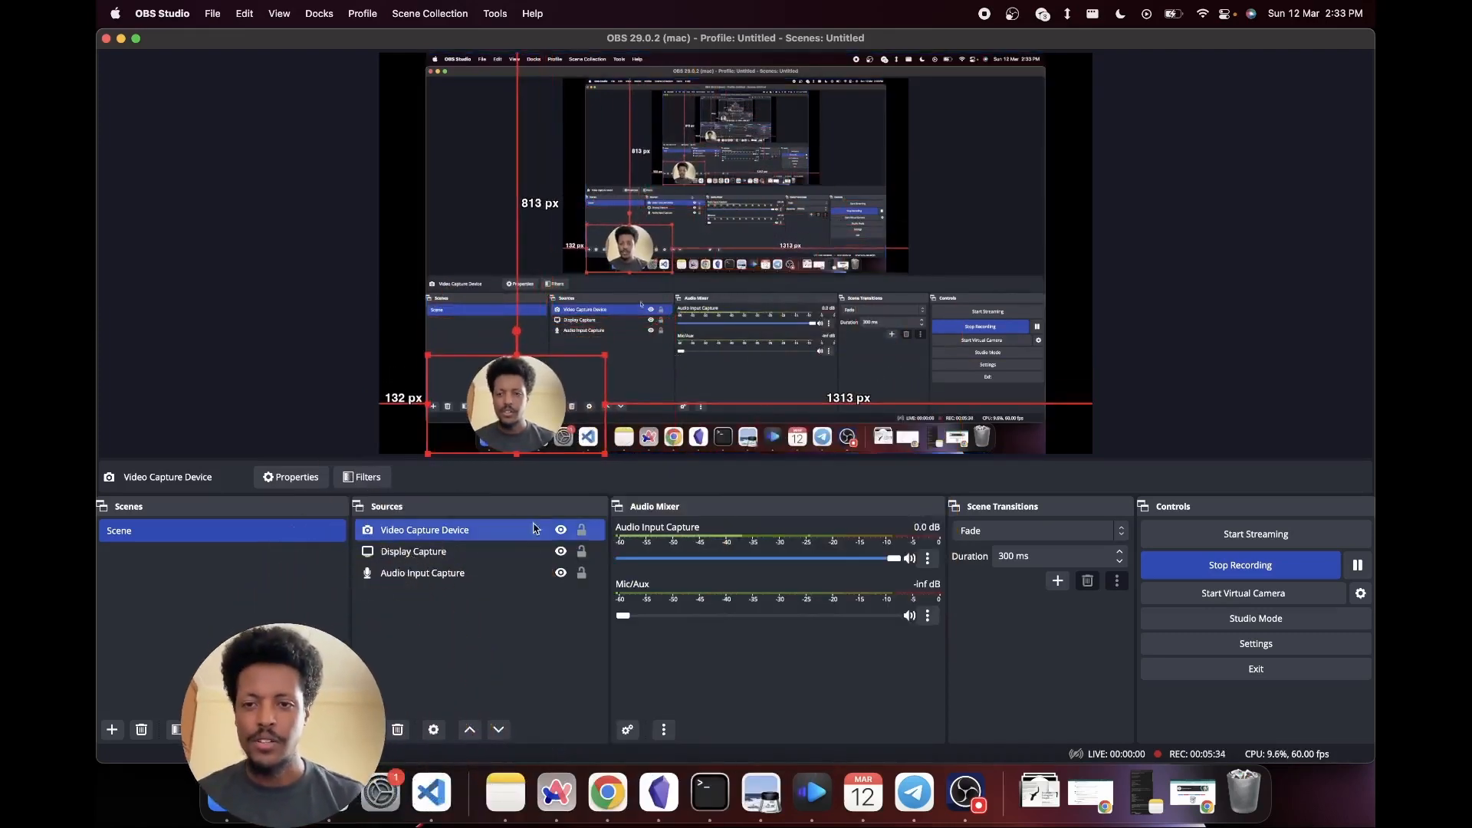
{"action": "left_click", "coordinate": [488, 638]}
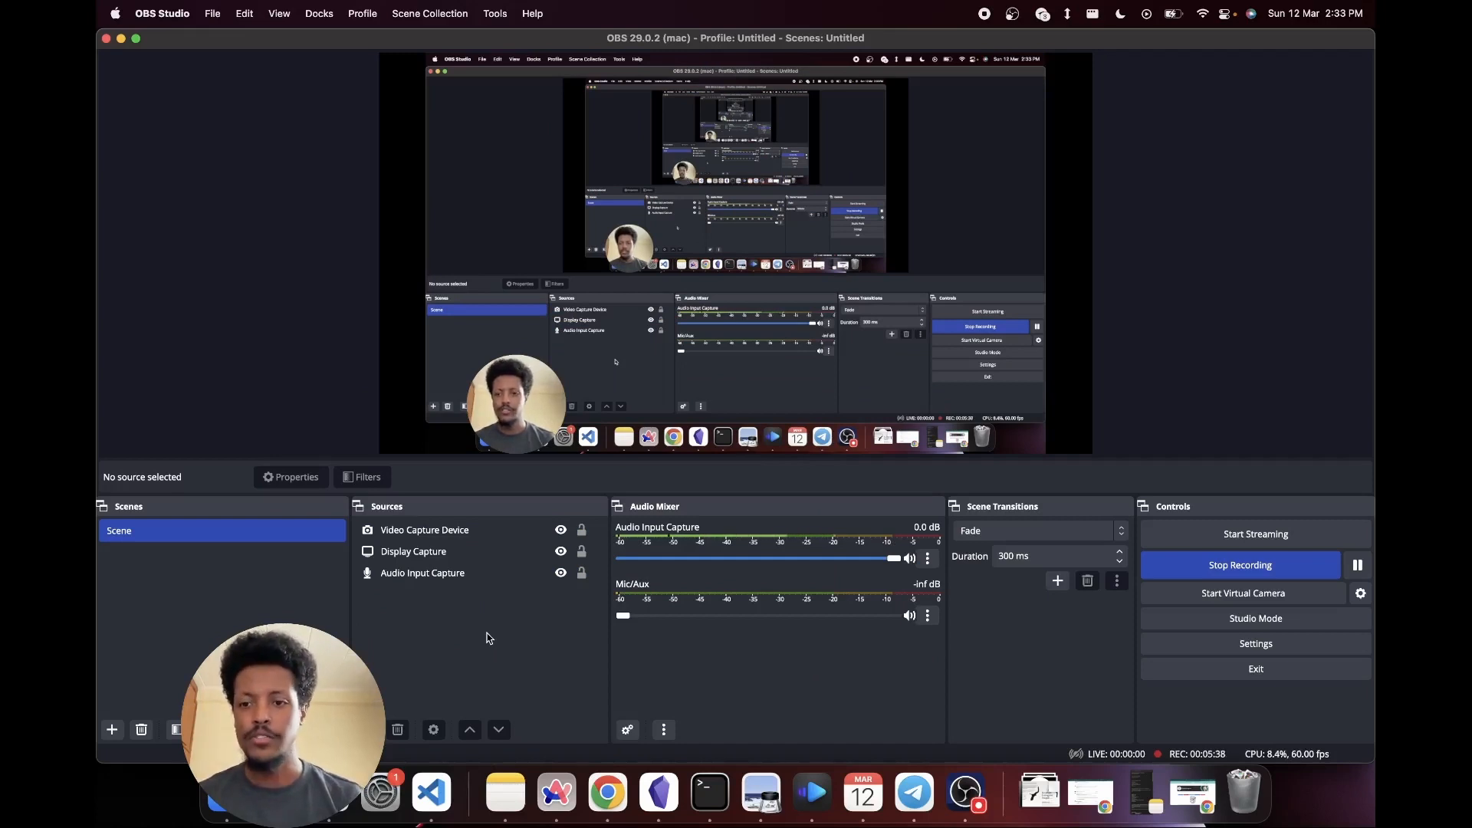
- Rename the scene as "Screen recording + Mini me"
{"action": "double_click", "coordinate": [115, 535]}
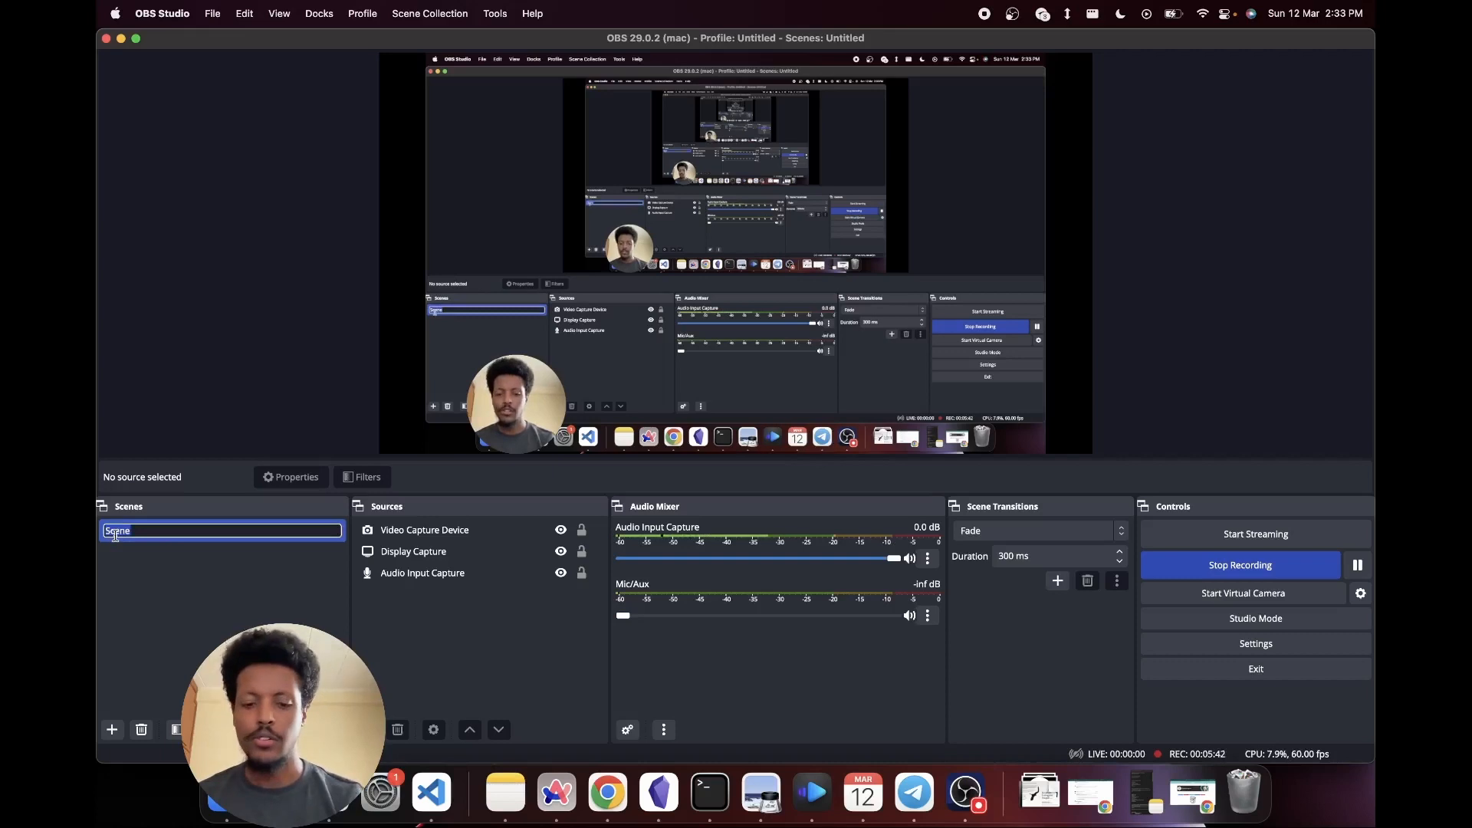
{"action": "type", "text": "Scree"}
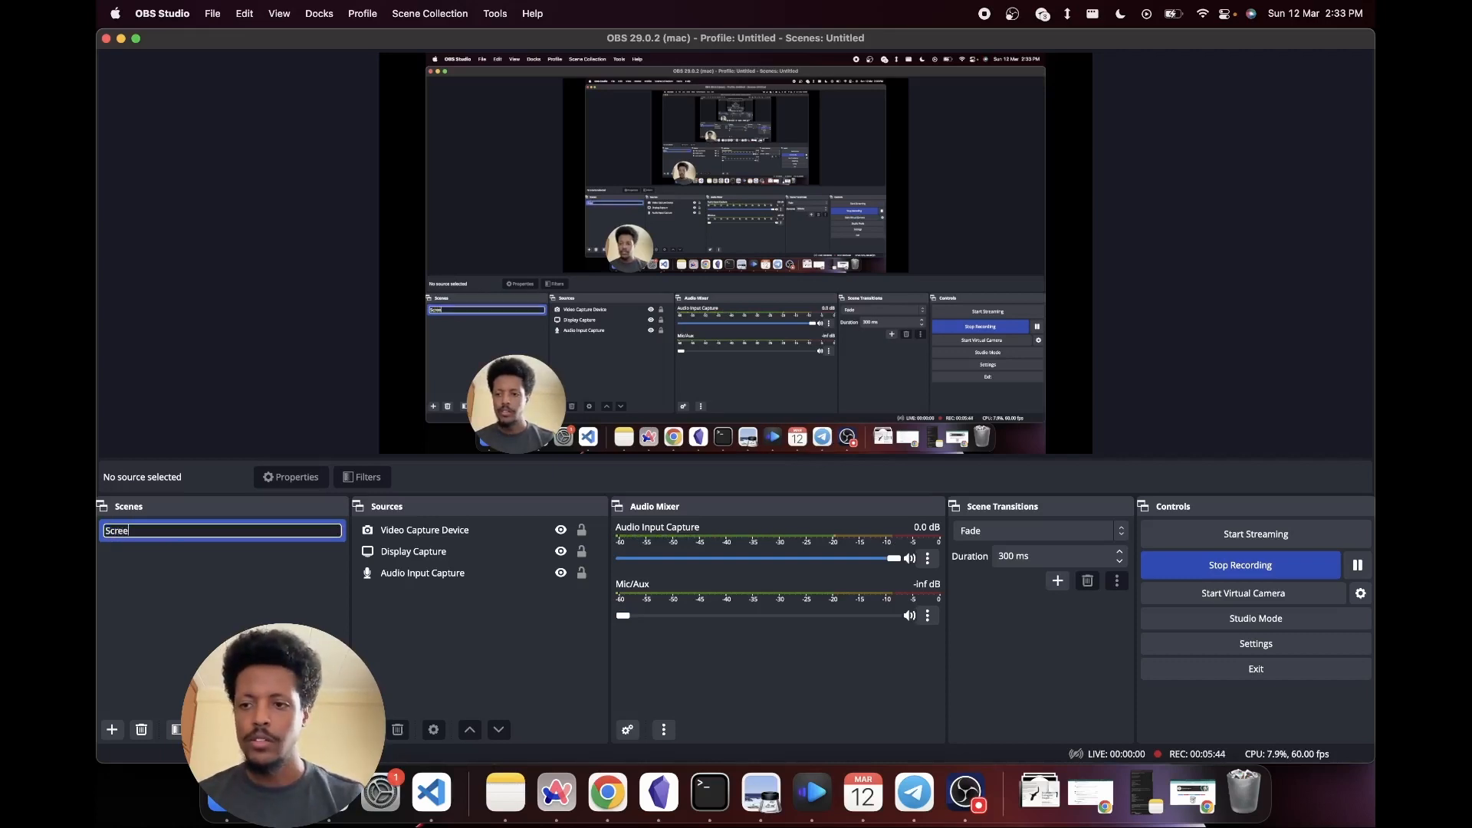
{"action": "type", "text": "n recording"}
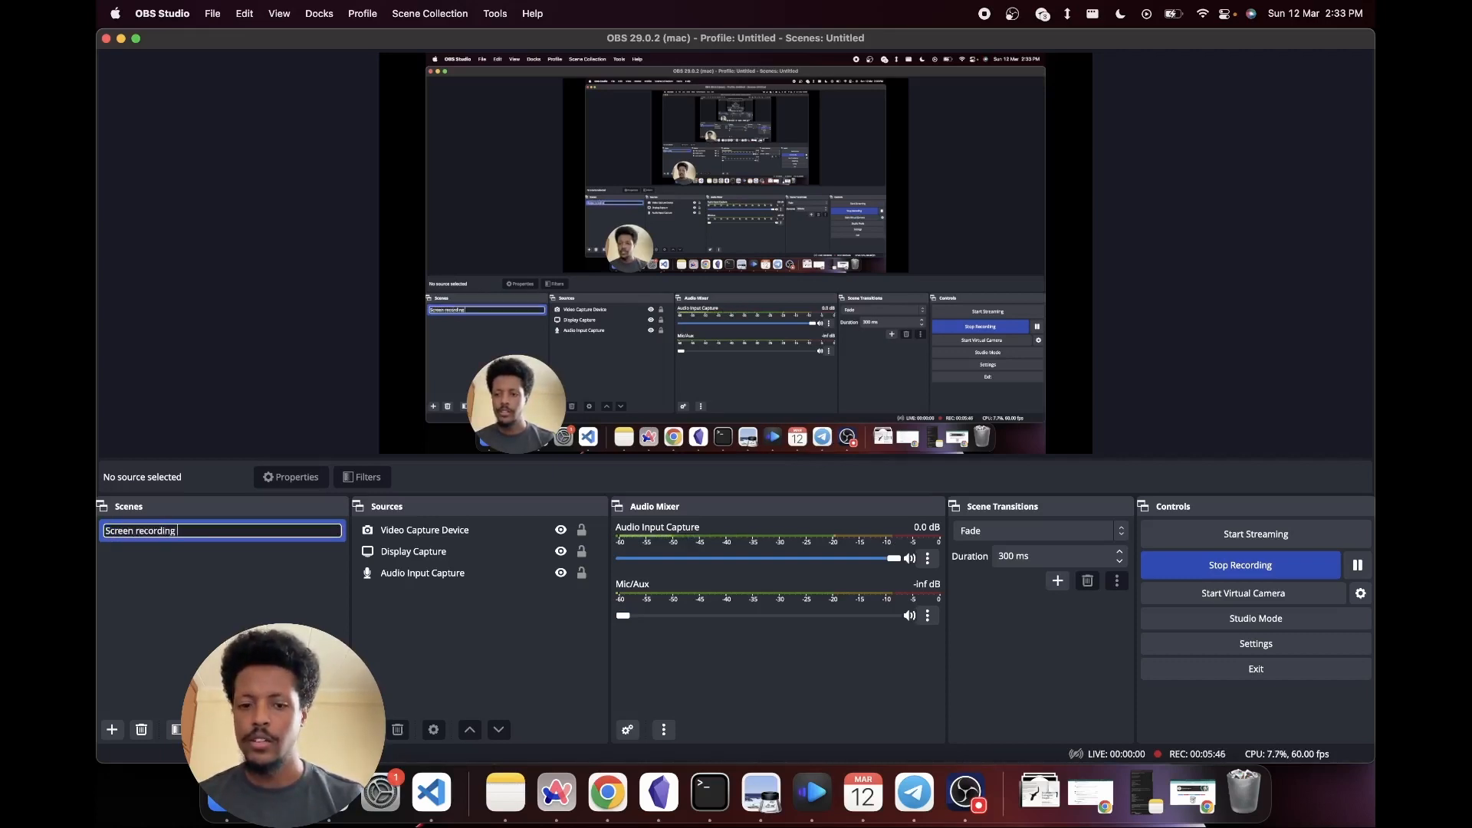
{"action": "type", "text": " +"}
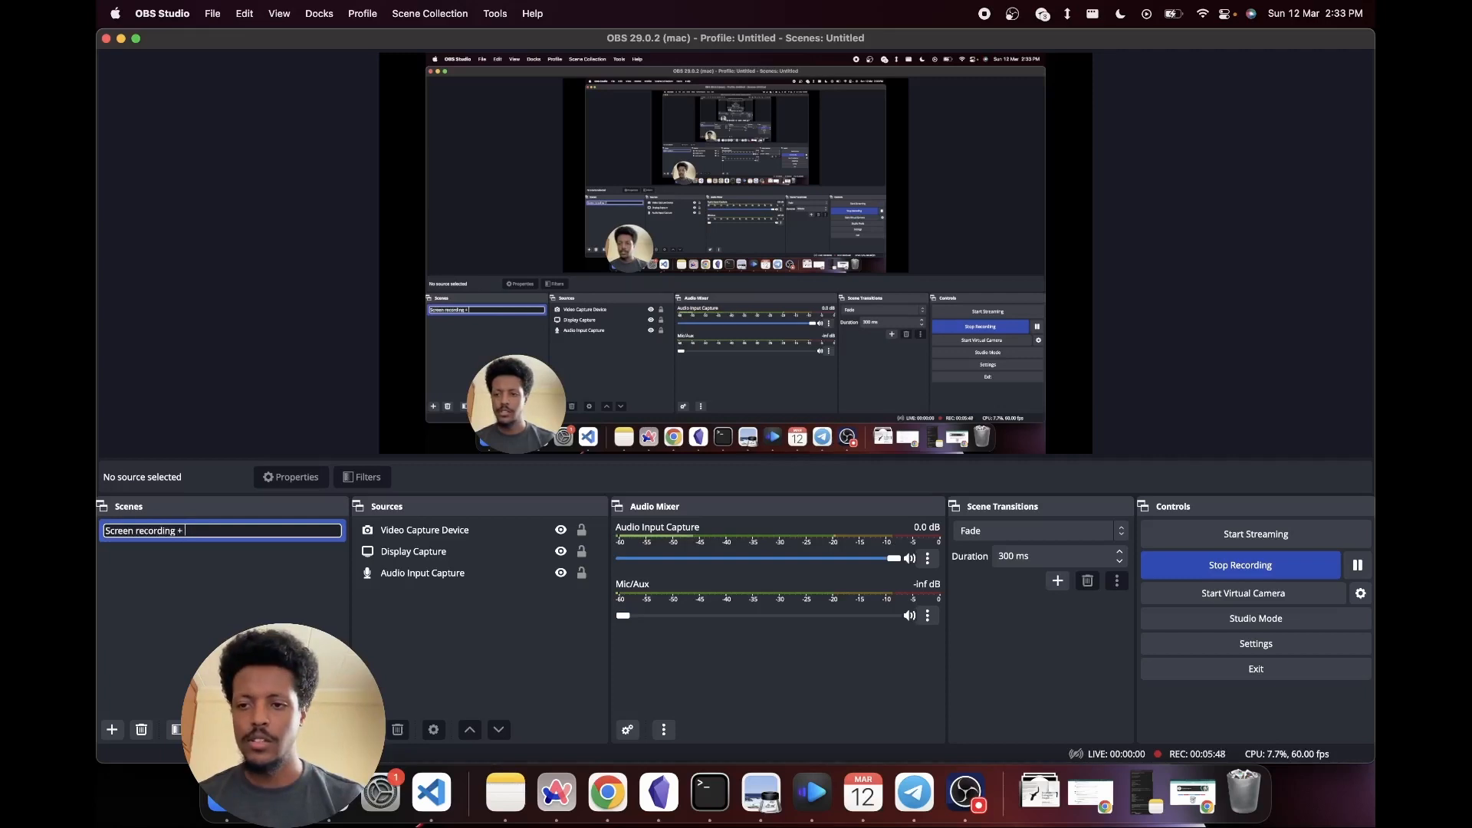
{"action": "type", "text": " Mini me"}
{"action": "key", "text": "Return"}
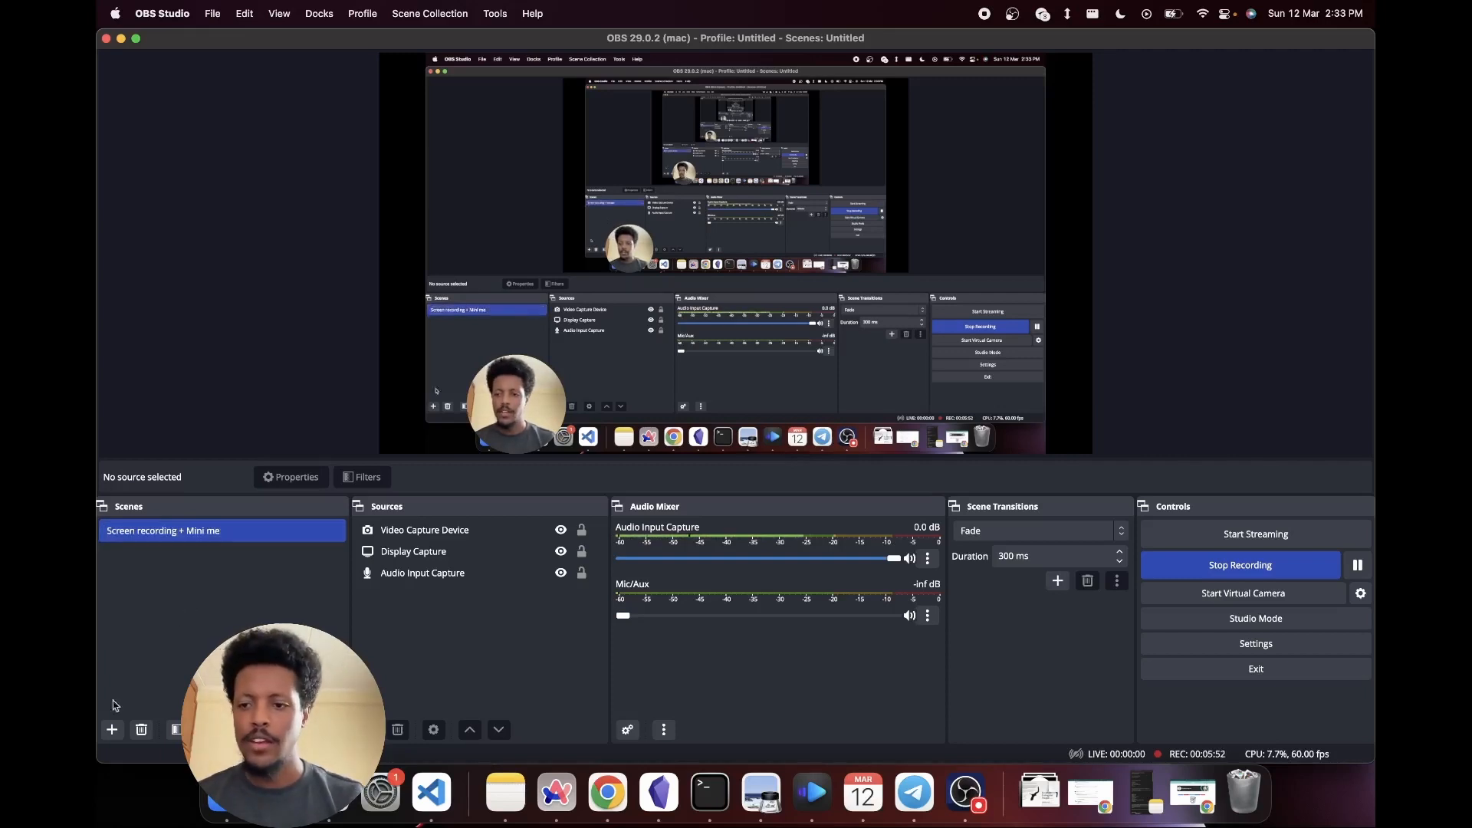
- Create a scene with the default name Scene 2 and add a new Audio Input Capture source using the USB PnP Audio Device
{"action": "left_click", "coordinate": [112, 729]}
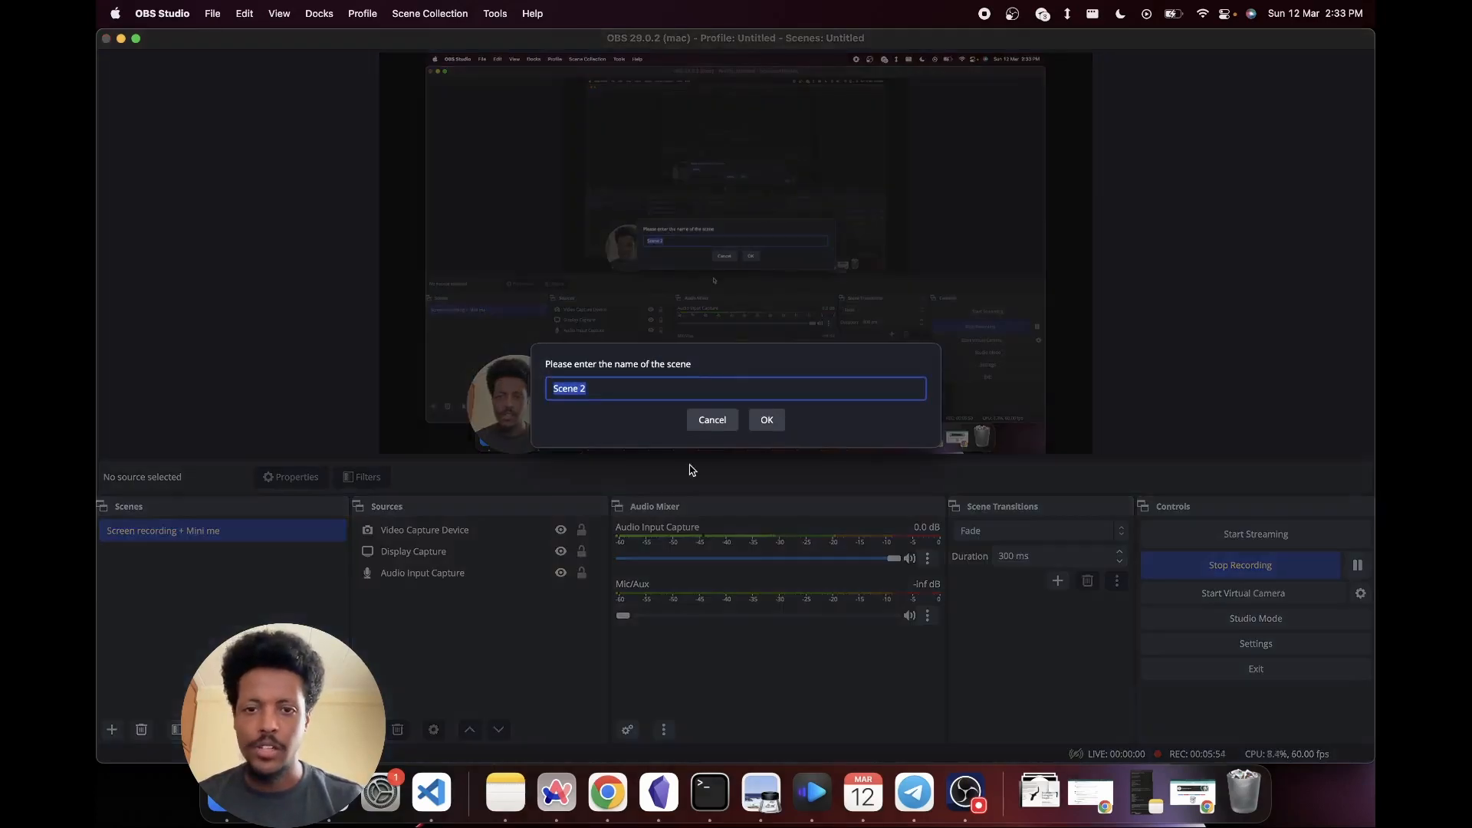
{"action": "left_click", "coordinate": [766, 419]}
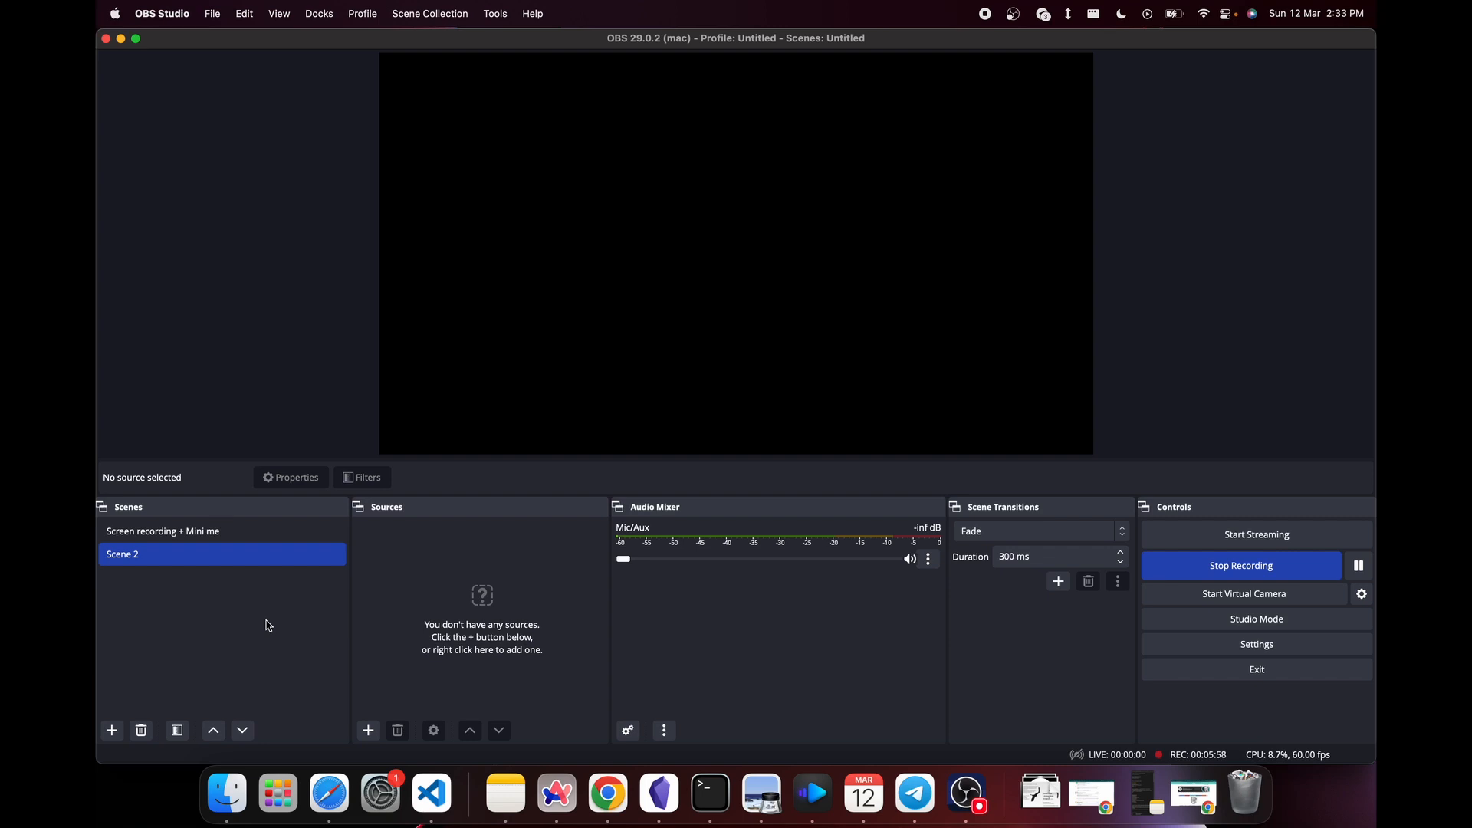
{"action": "left_click", "coordinate": [369, 731]}
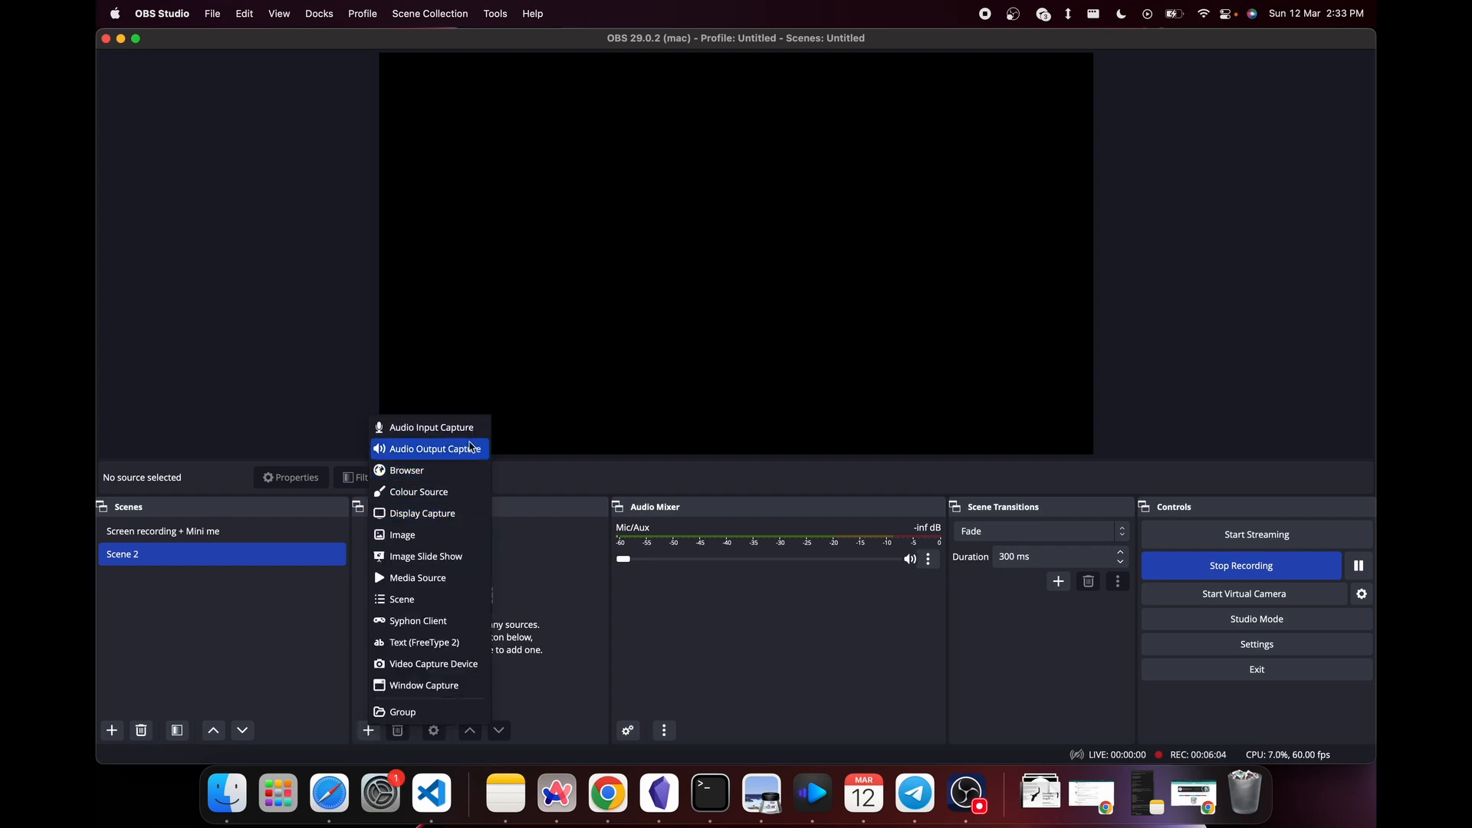
{"action": "left_click", "coordinate": [470, 427]}
{"action": "left_click", "coordinate": [829, 481]}
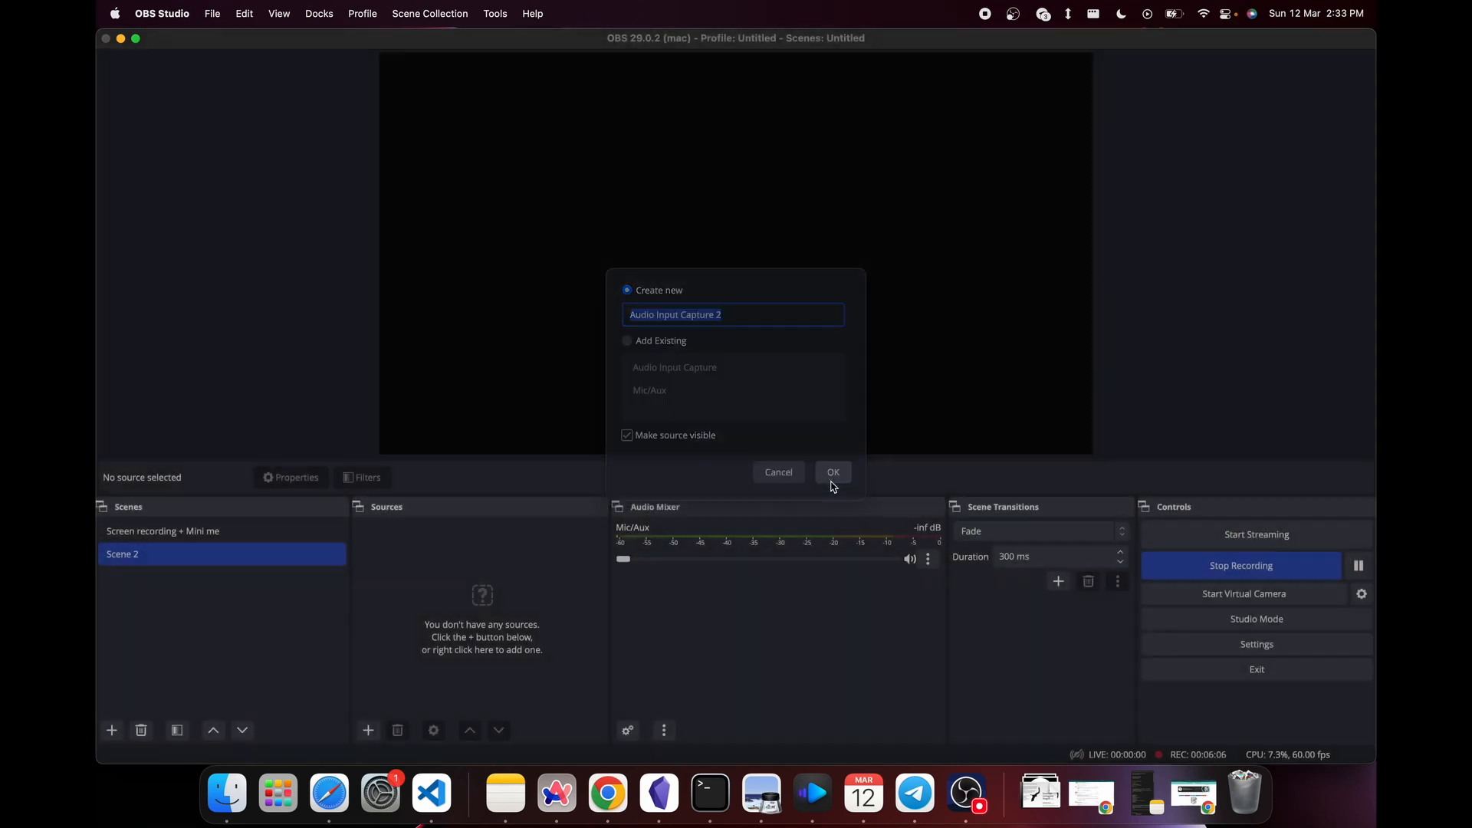
{"action": "left_click", "coordinate": [785, 223]}
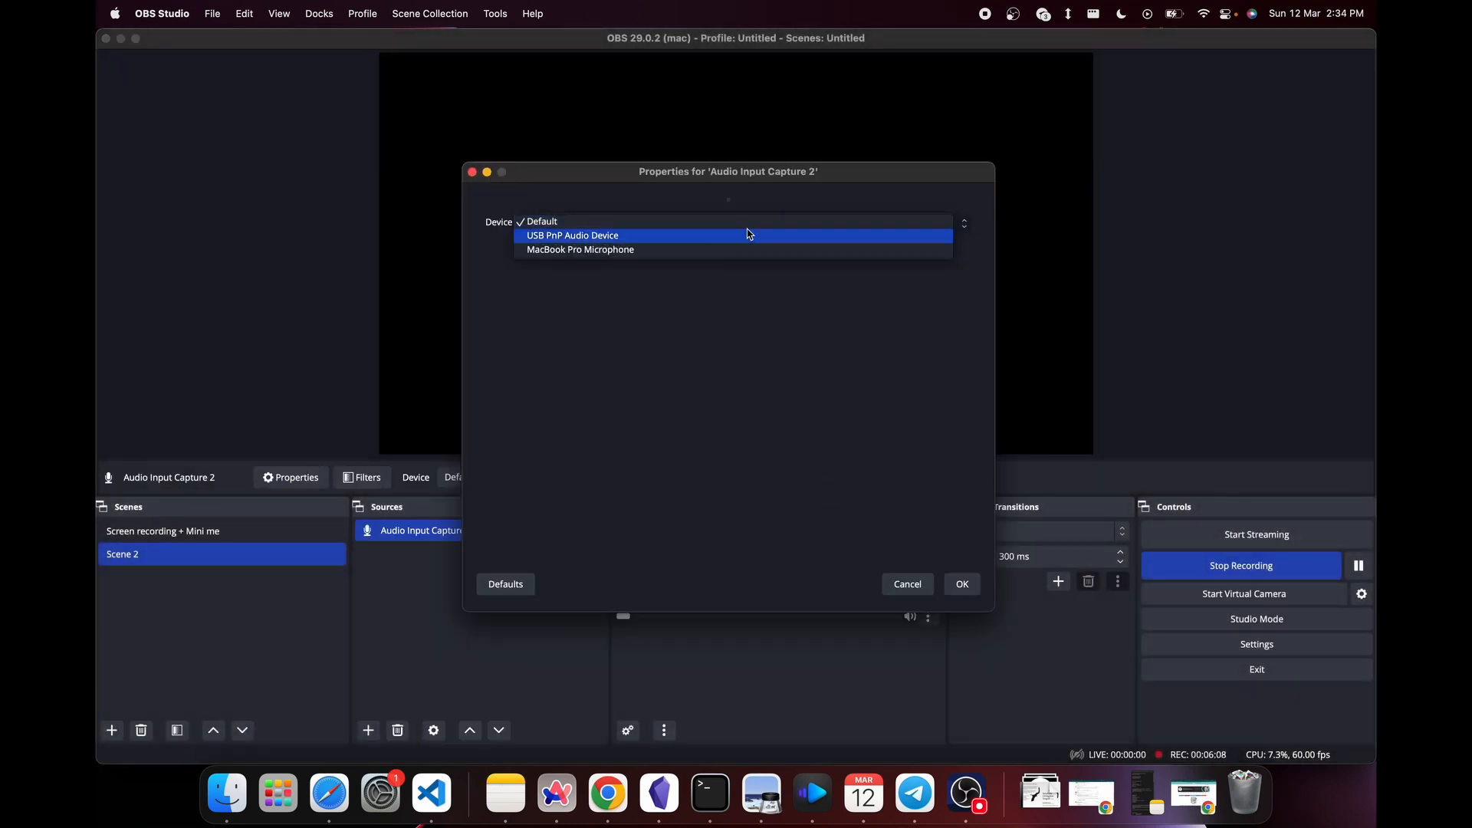
{"action": "left_click", "coordinate": [749, 233]}
{"action": "left_click", "coordinate": [956, 583]}
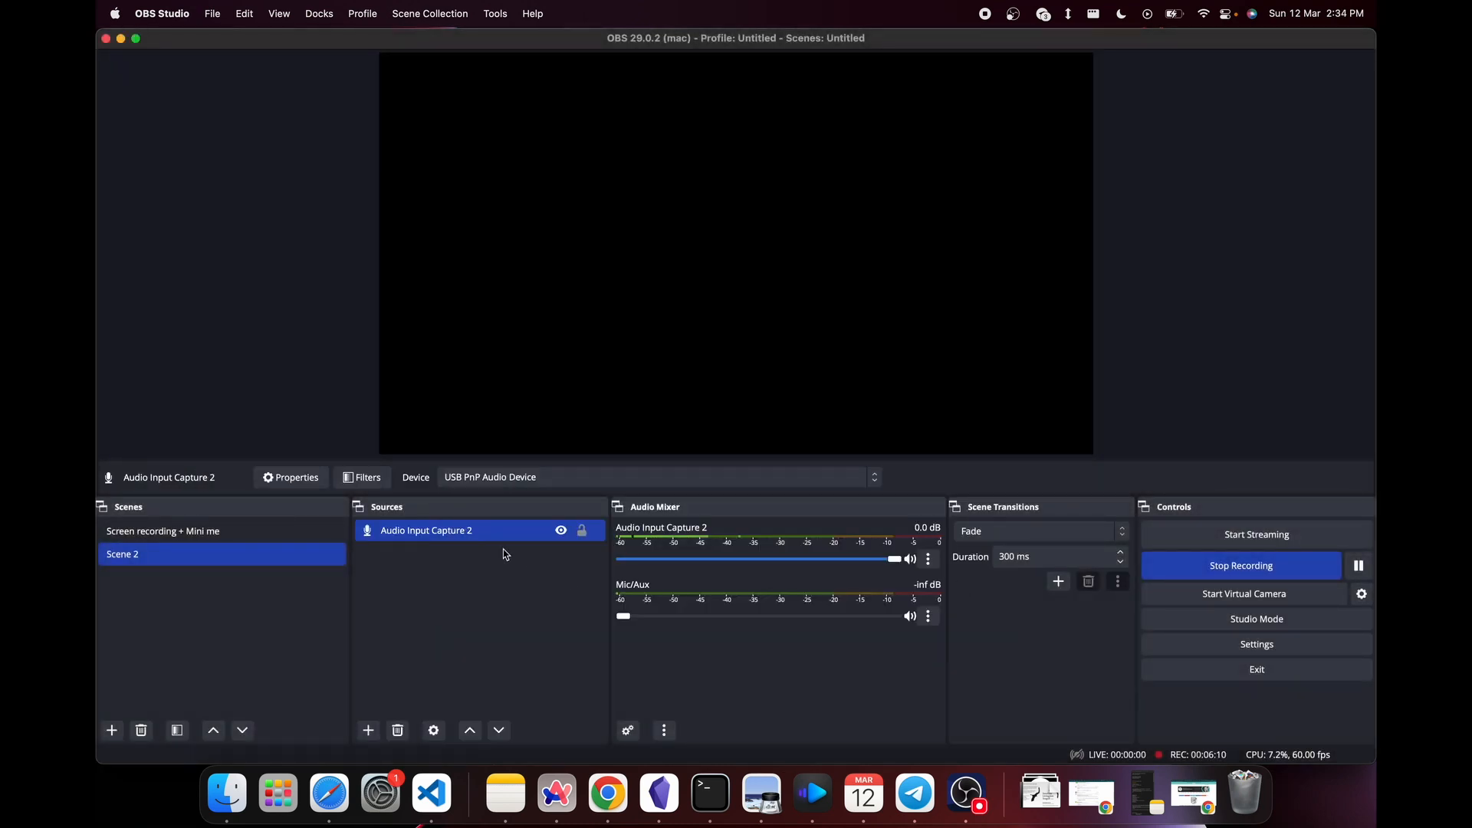
- Add a Noise Suppression filter with its default name to the Audio Input Capture 2 source
{"action": "right_click", "coordinate": [476, 529]}
{"action": "left_click", "coordinate": [522, 570]}
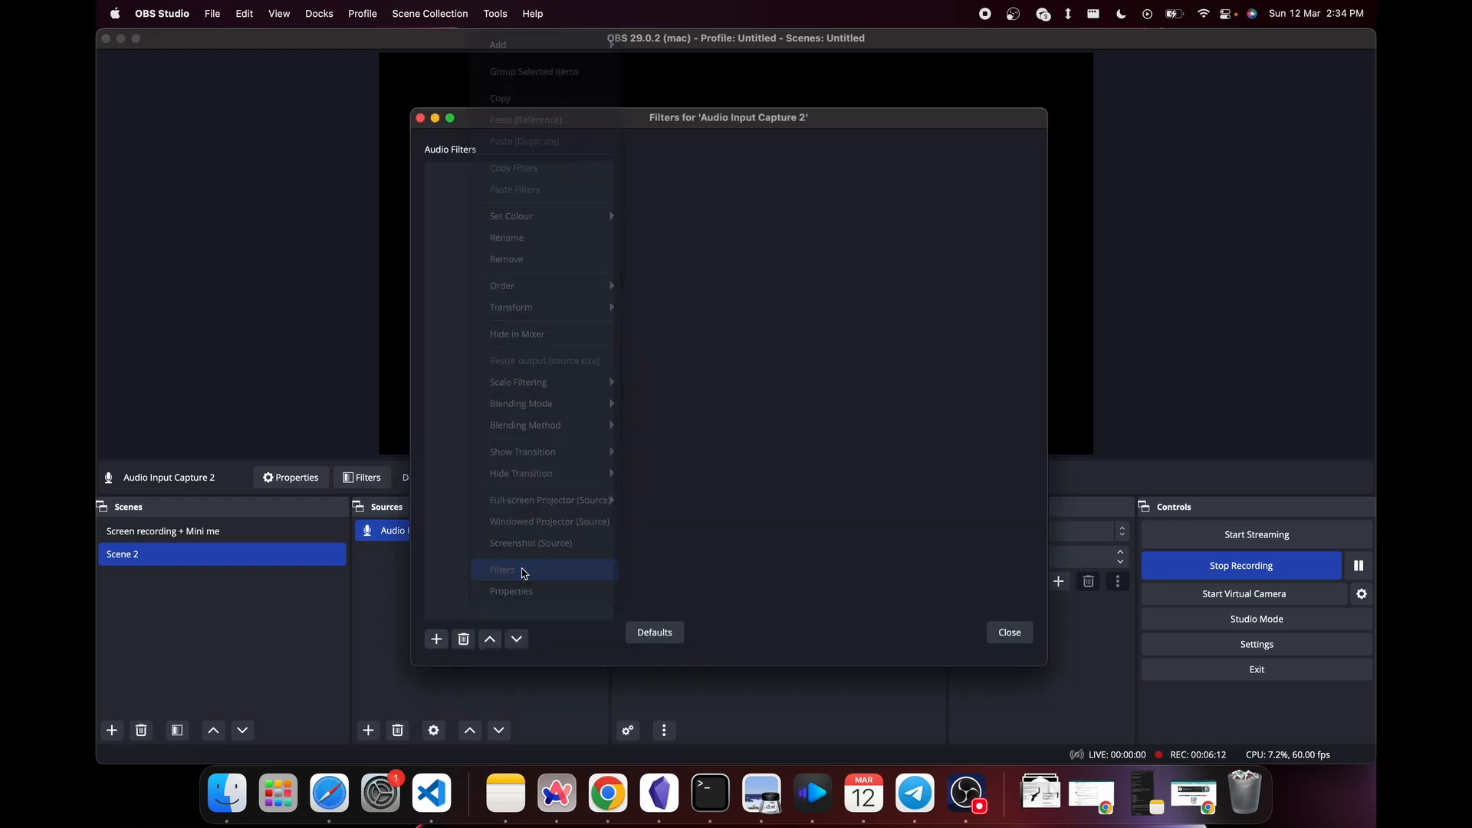
{"action": "left_click", "coordinate": [434, 640]}
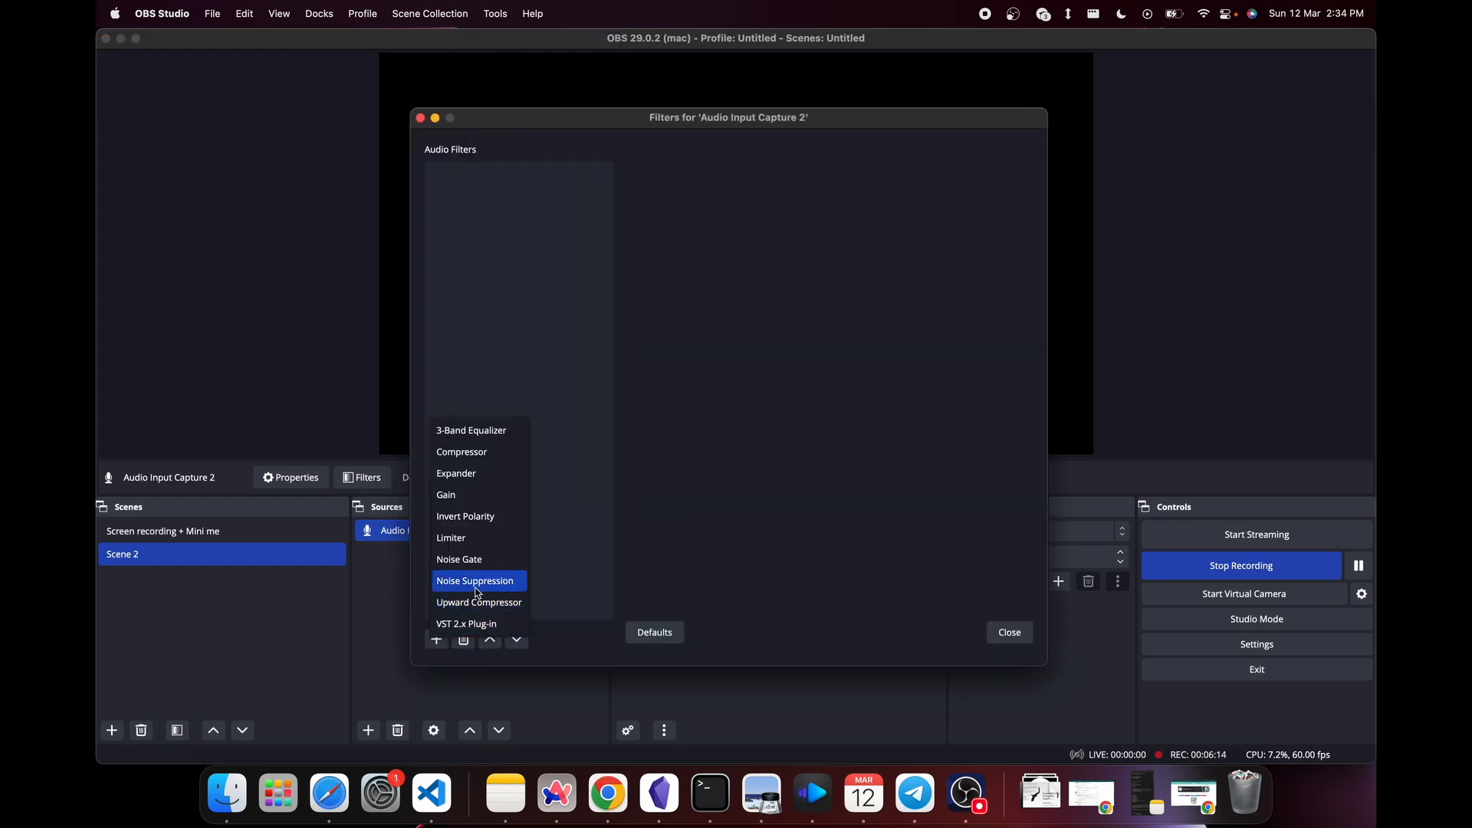
{"action": "left_click", "coordinate": [476, 579]}
{"action": "left_click", "coordinate": [760, 412]}
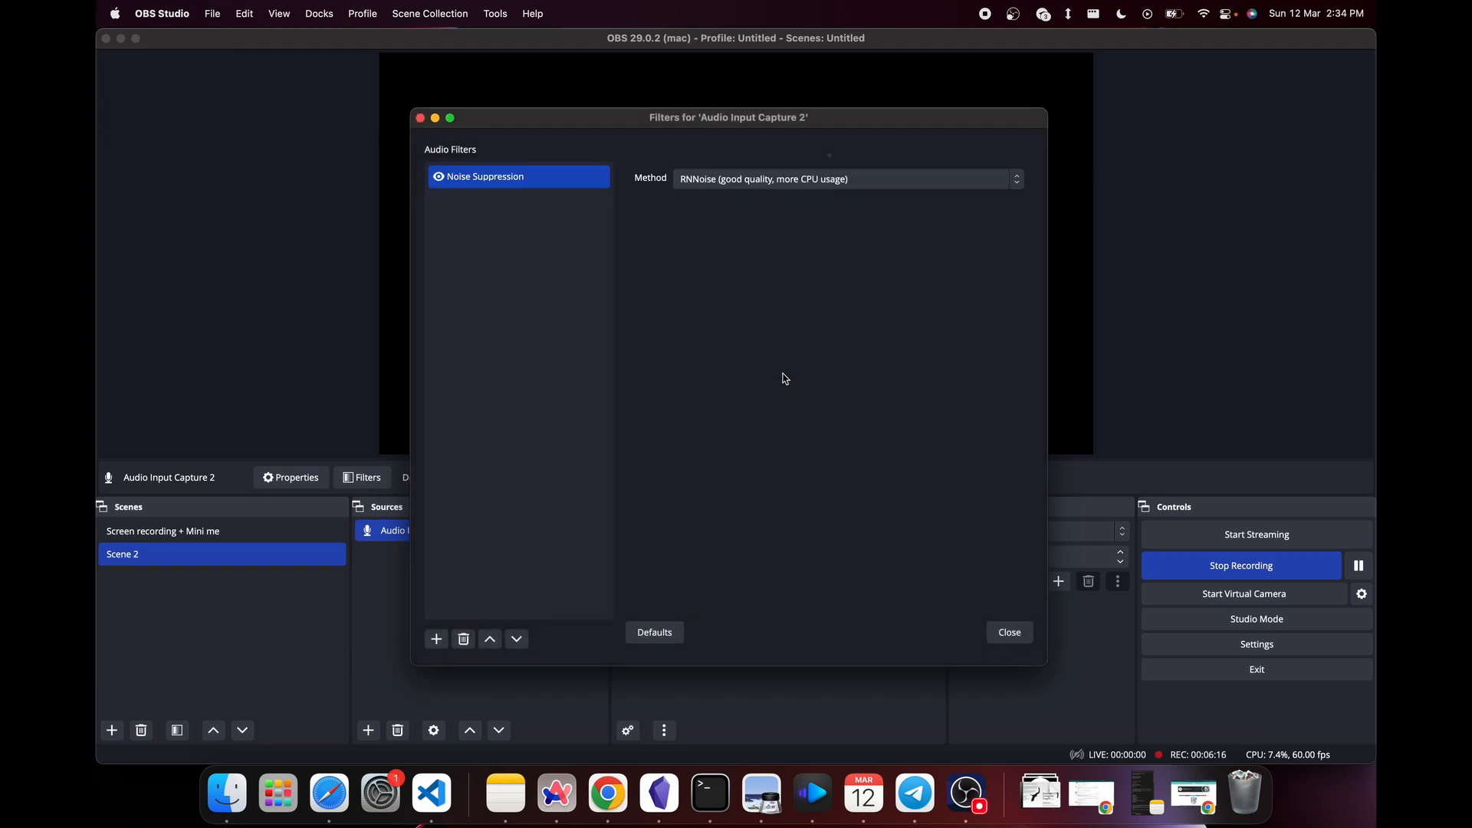
- Add a new Video Capture Device 2 source to Scene 2 using the FaceTime HD Camera and flip it horizontally
{"action": "left_click", "coordinate": [1023, 630]}
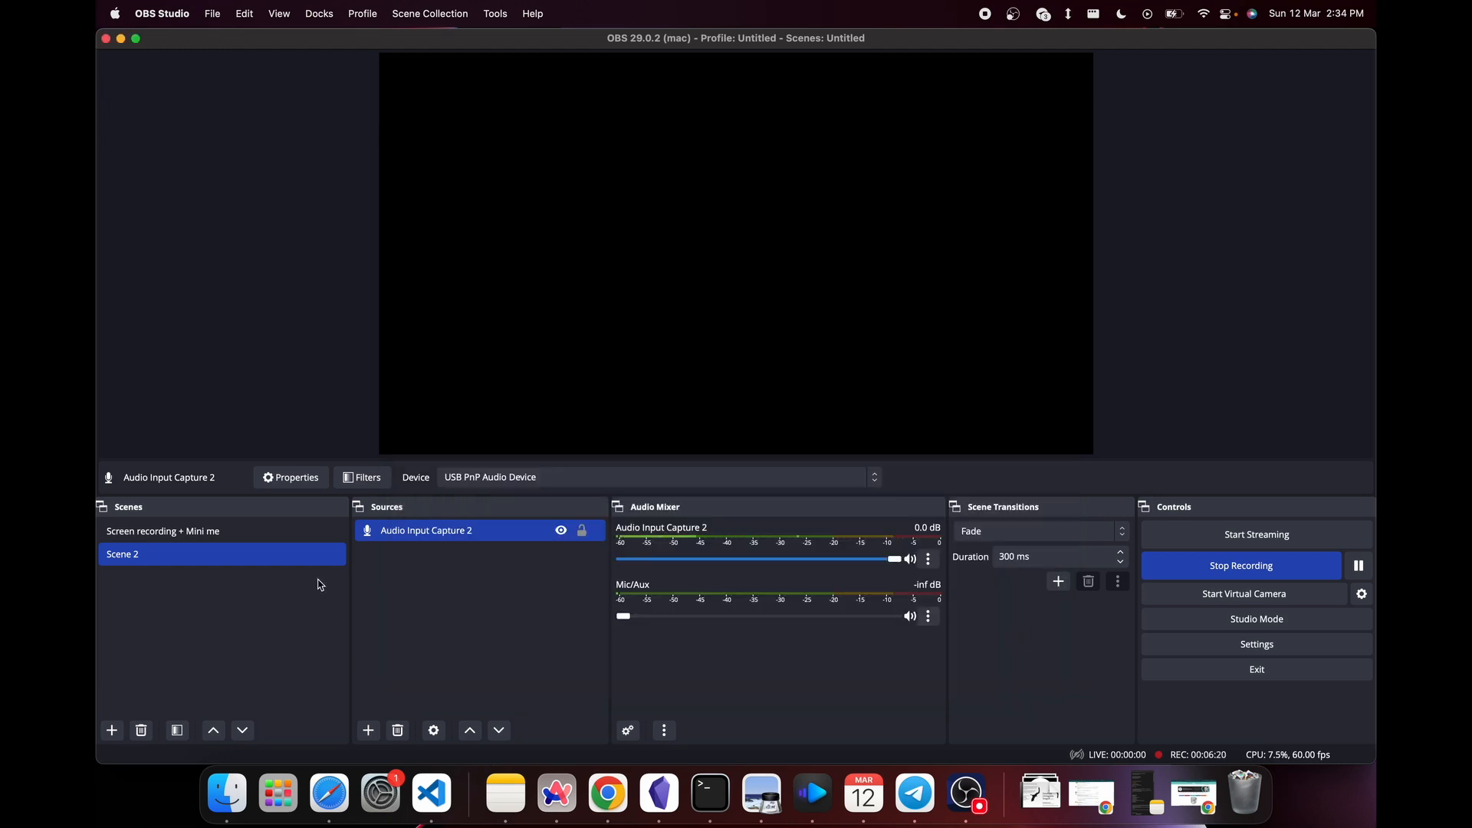
{"action": "left_click", "coordinate": [368, 729]}
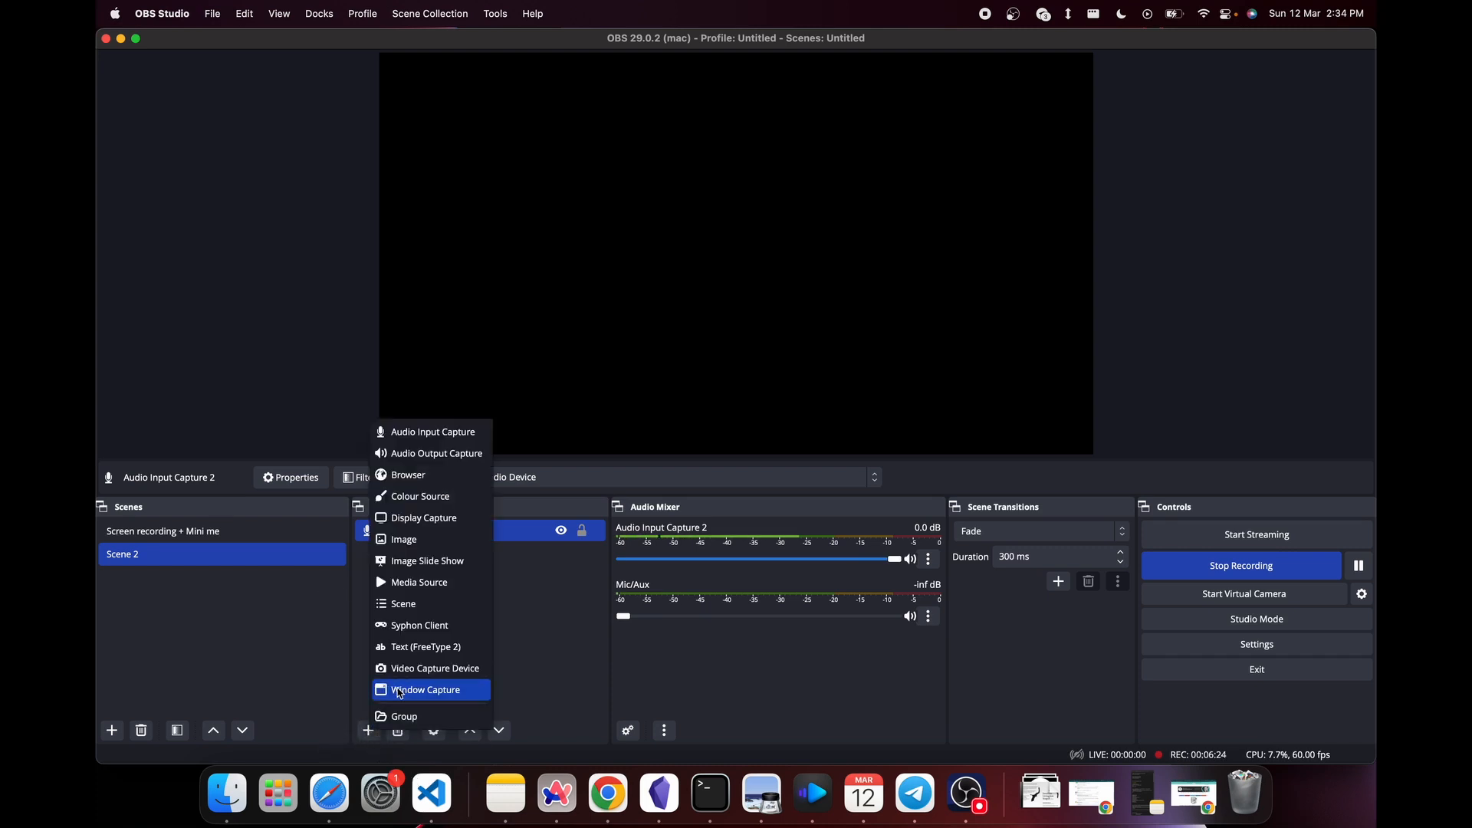
{"action": "left_click", "coordinate": [431, 669]}
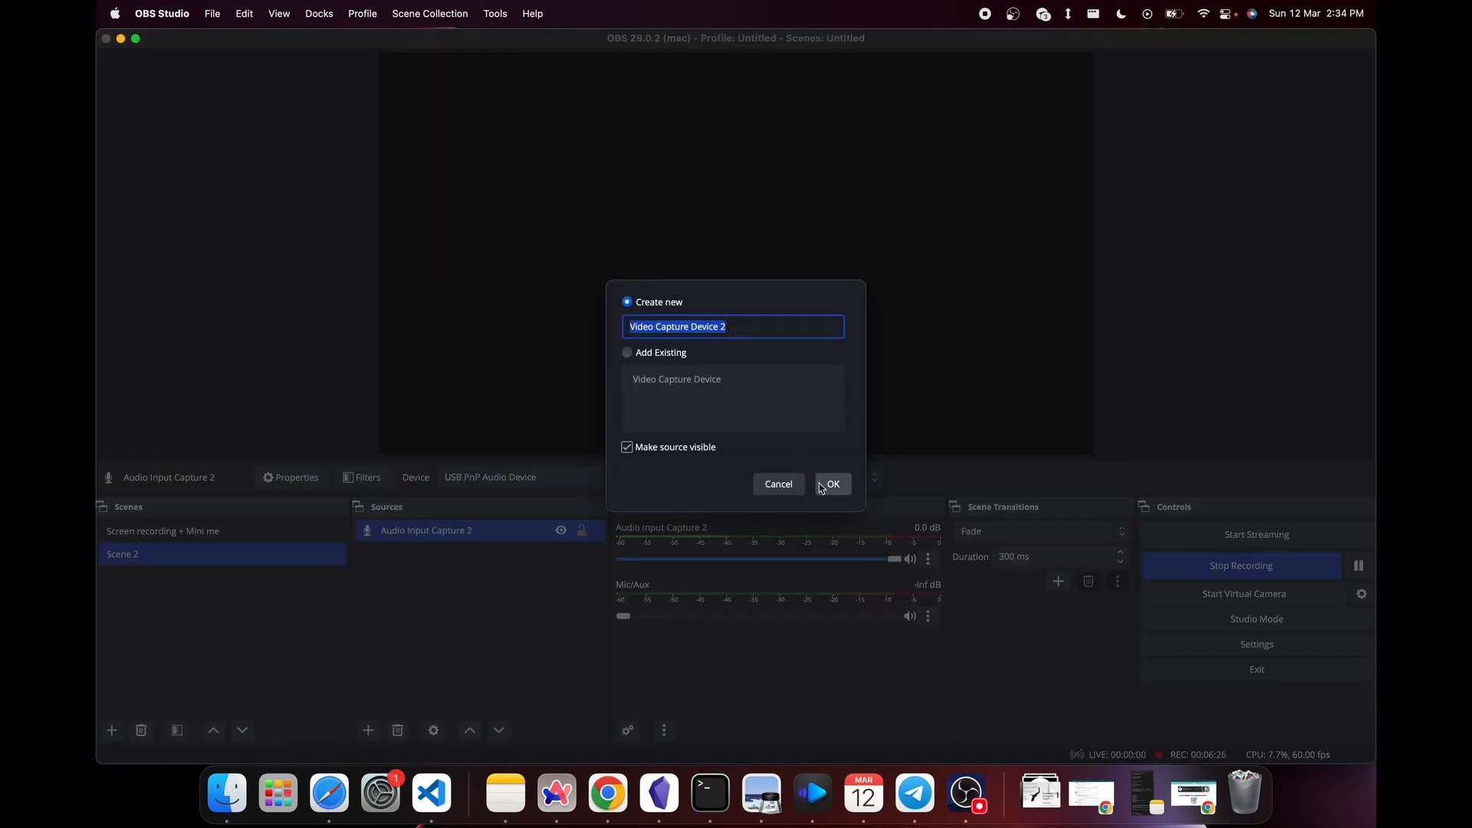
{"action": "left_click", "coordinate": [820, 485]}
{"action": "left_click", "coordinate": [674, 399]}
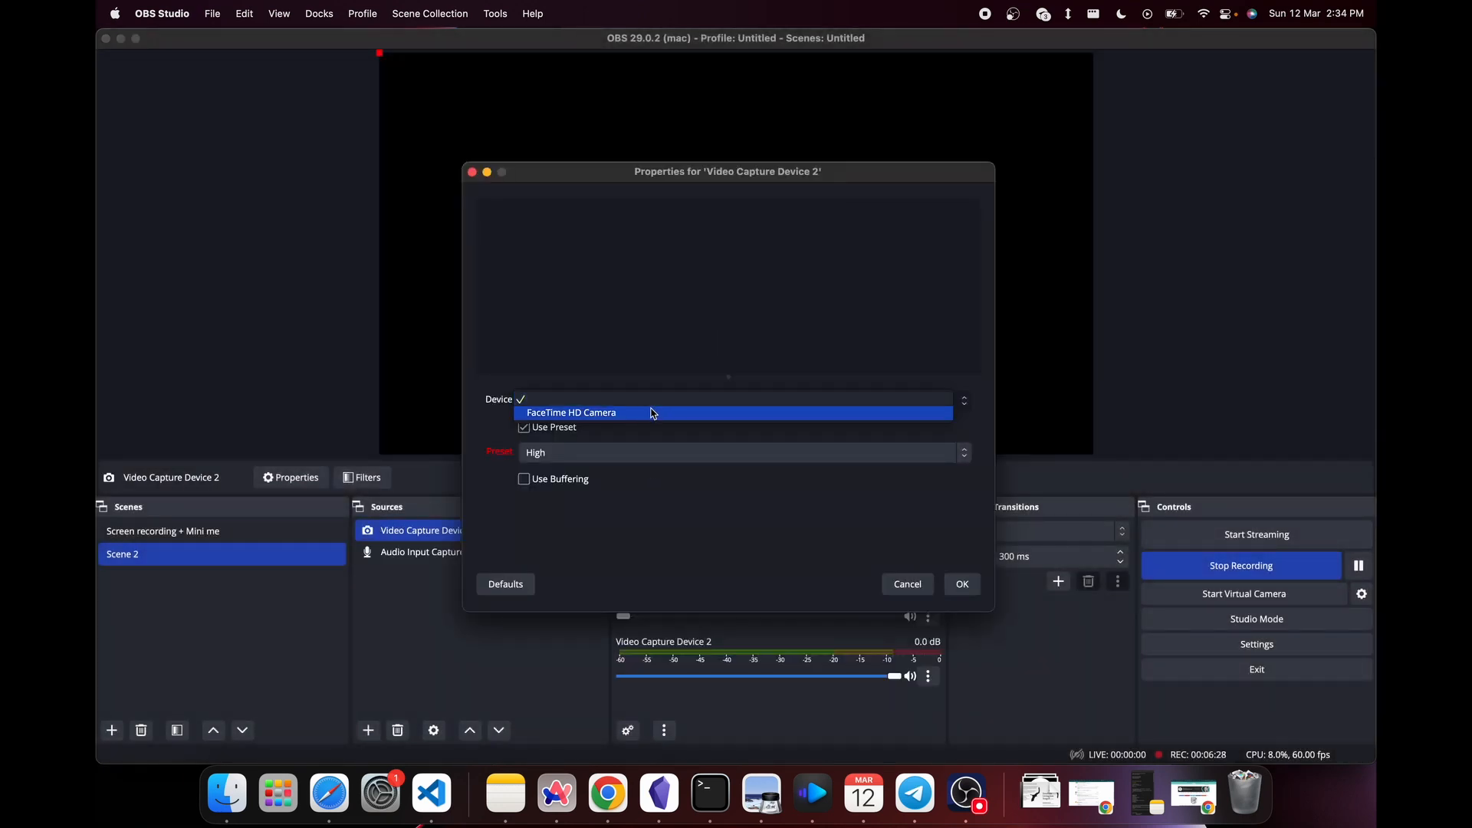
{"action": "left_click", "coordinate": [652, 413]}
{"action": "left_click", "coordinate": [962, 584]}
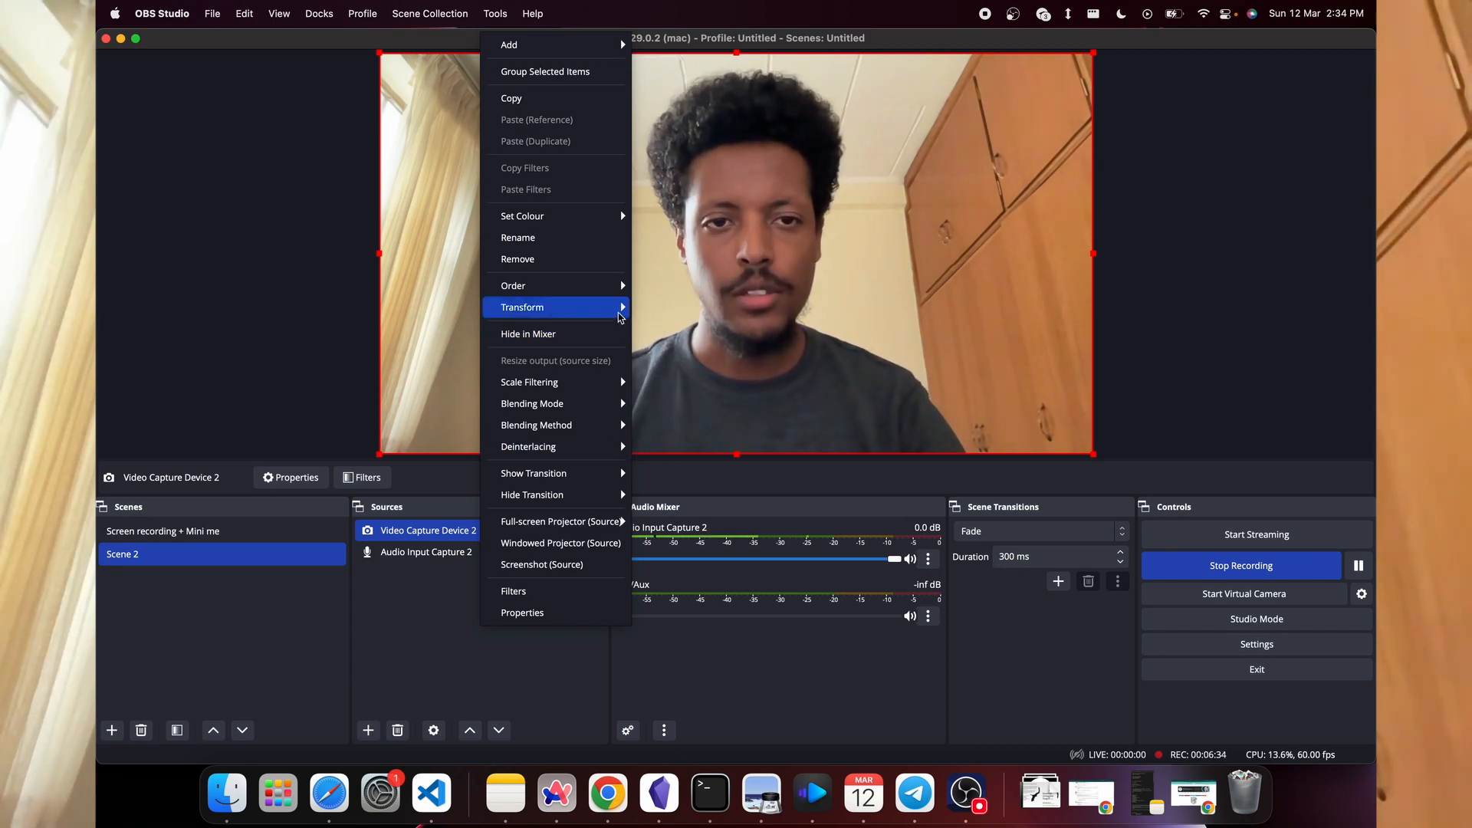
{"action": "mouse_move", "coordinate": [622, 307]}
{"action": "left_click", "coordinate": [685, 476]}
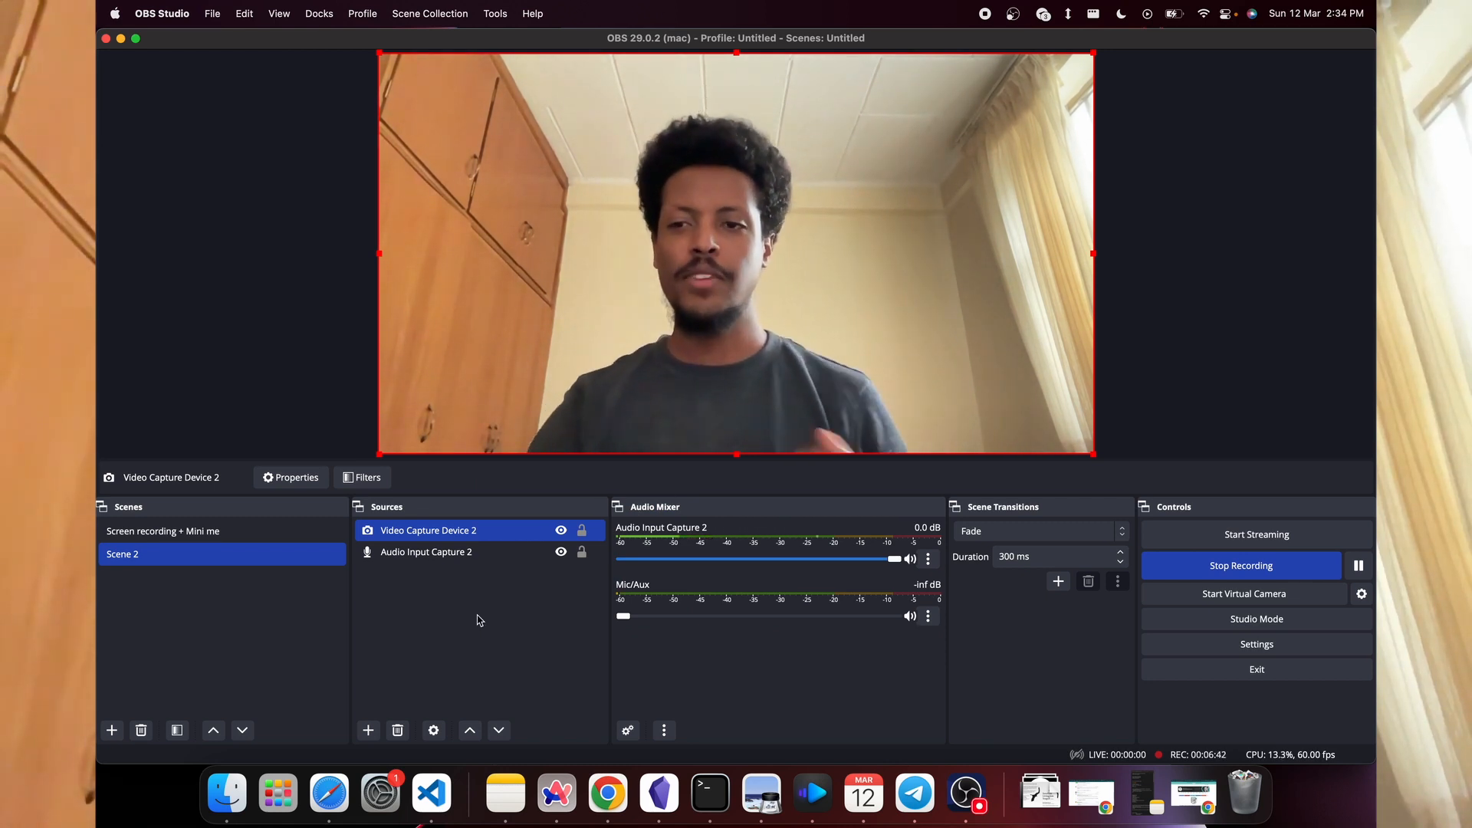
- Switch between Scene 2 and the Screen recording + Mini me scene to compare them, ending on Screen recording + Mini me
{"action": "left_click", "coordinate": [296, 531]}
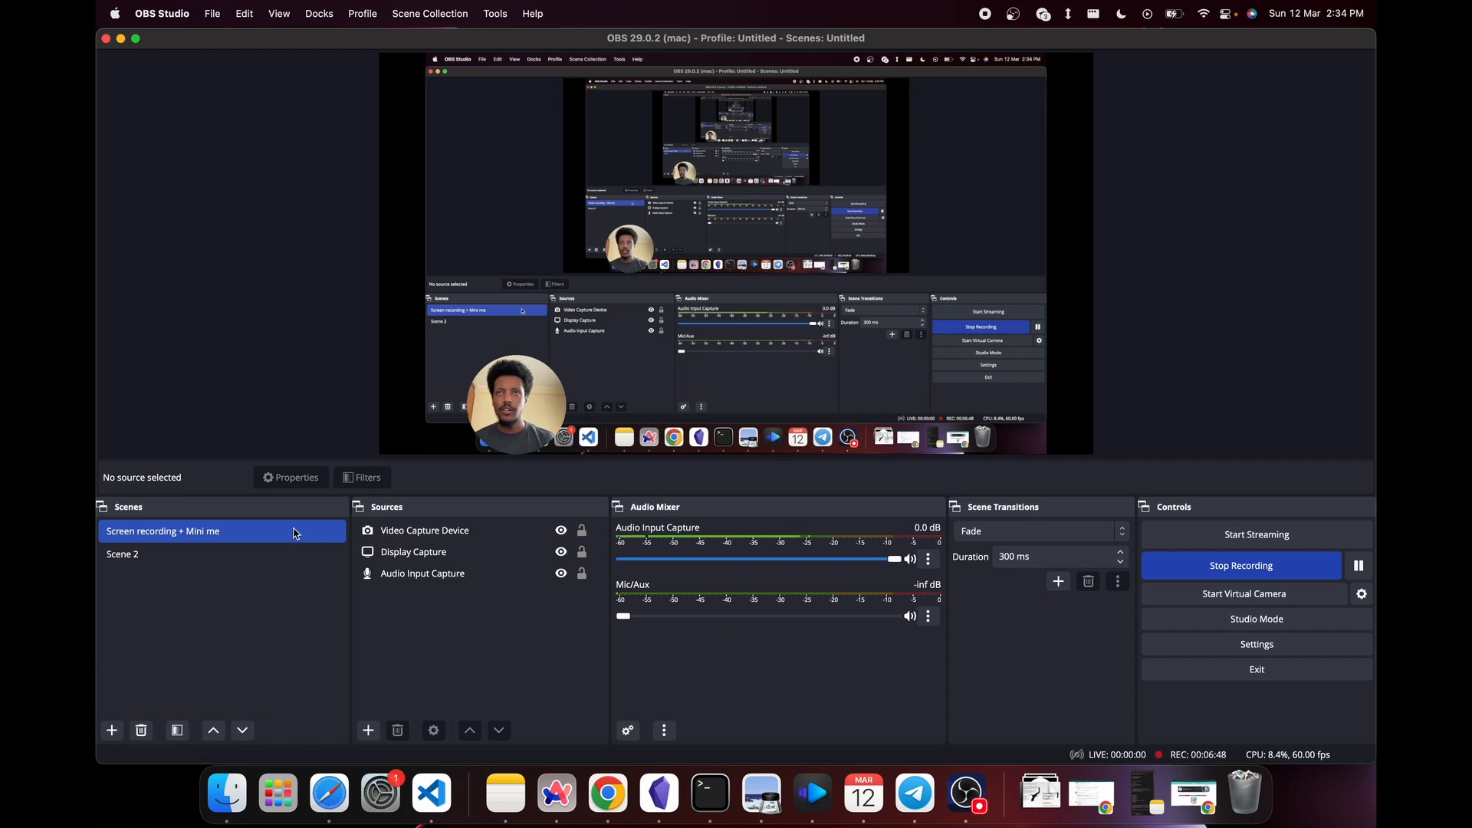
{"action": "left_click", "coordinate": [259, 553]}
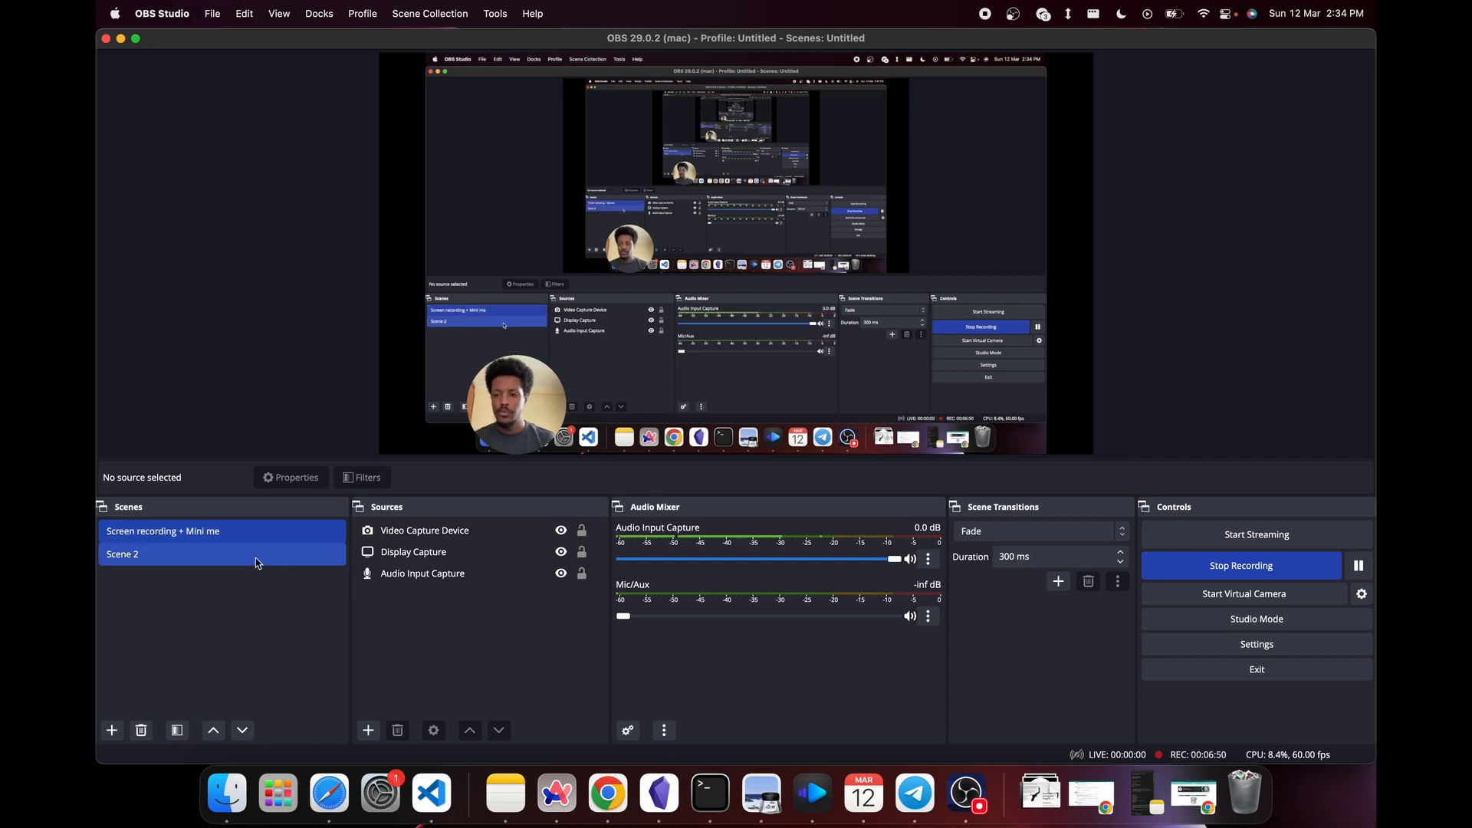
{"action": "left_click", "coordinate": [274, 540]}
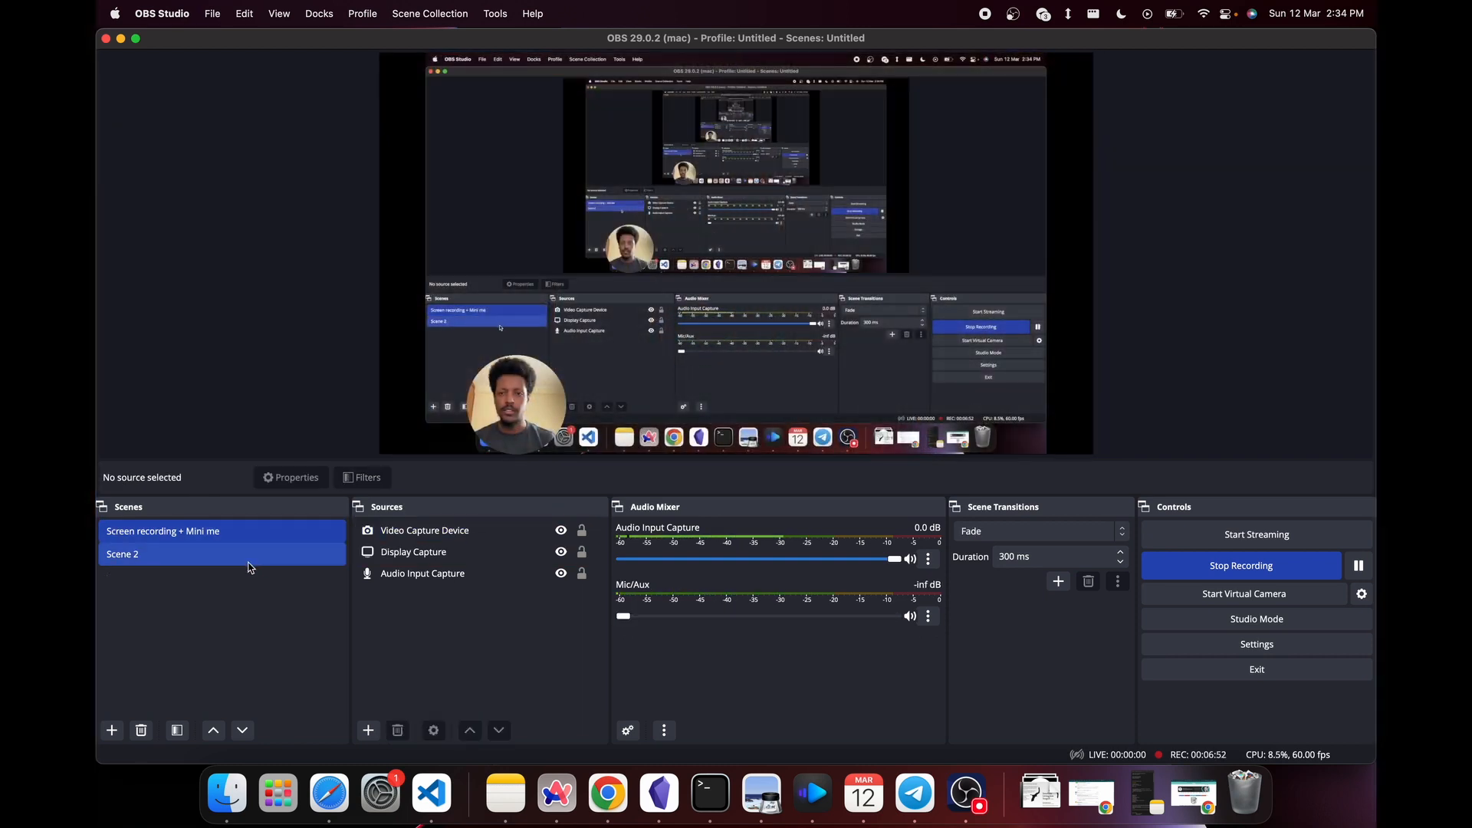
{"action": "left_click", "coordinate": [247, 559]}
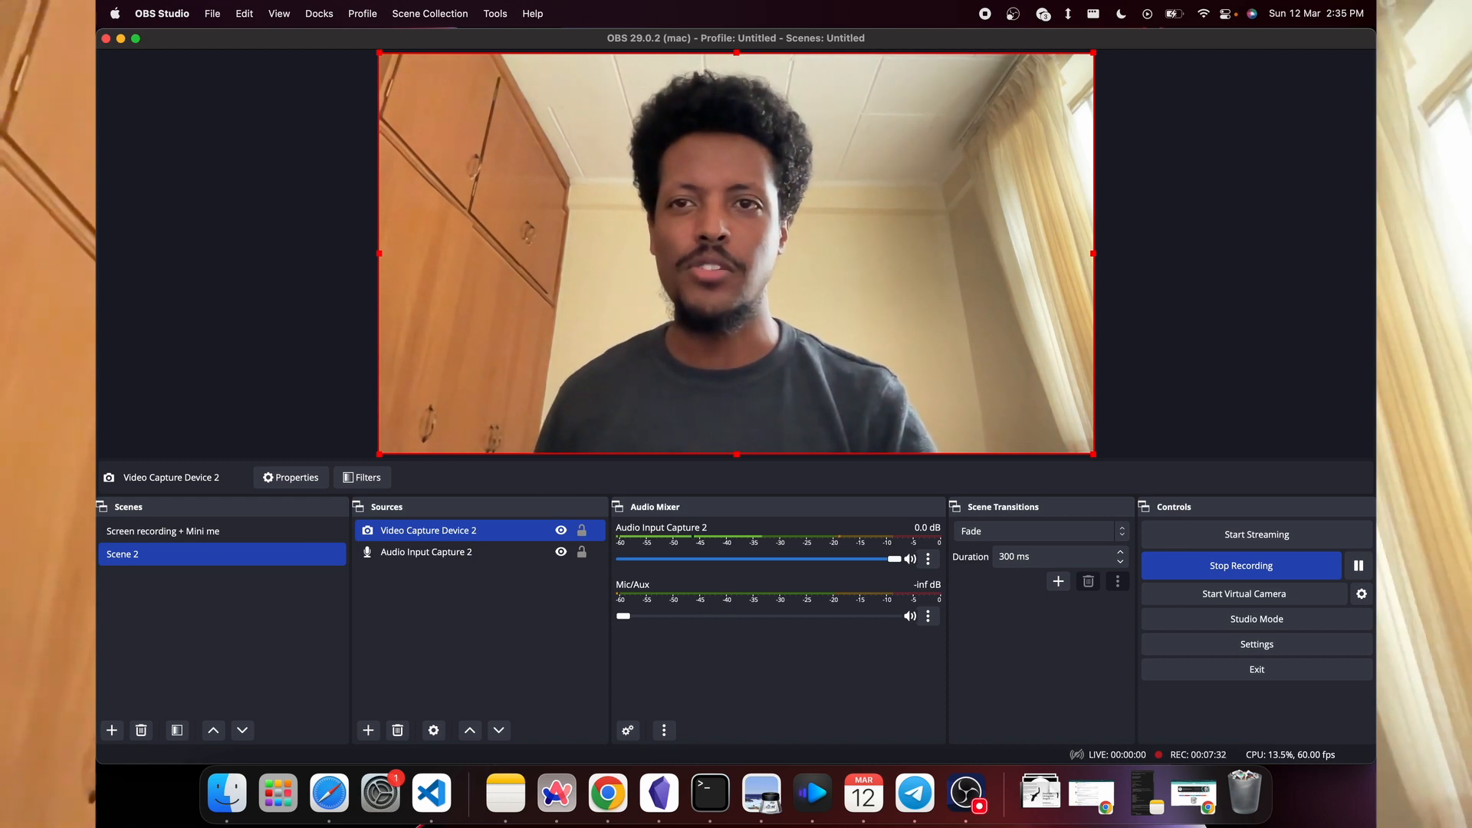
{"action": "key", "text": "super+Tab"}
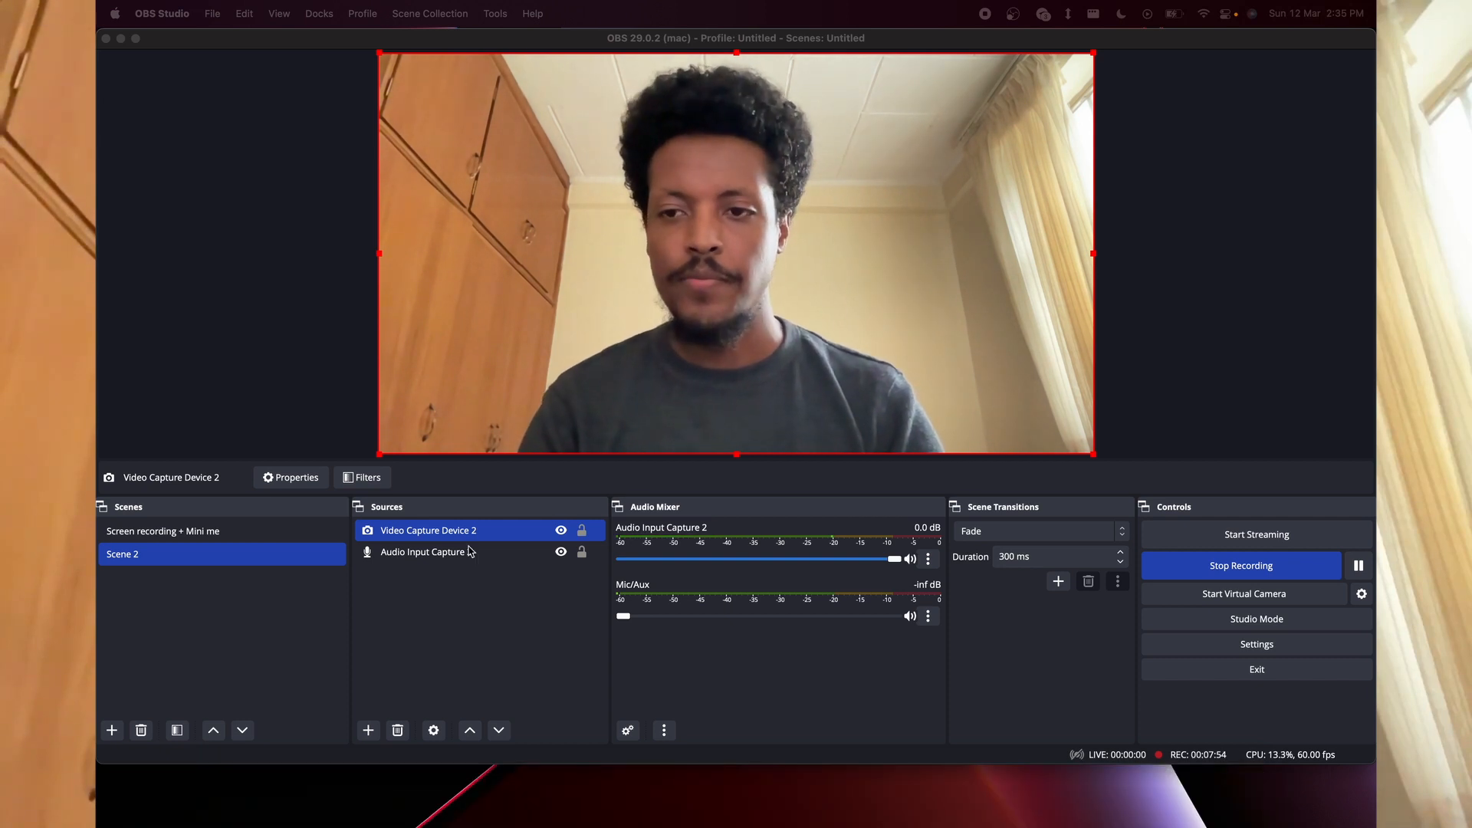
{"action": "left_click", "coordinate": [314, 531]}
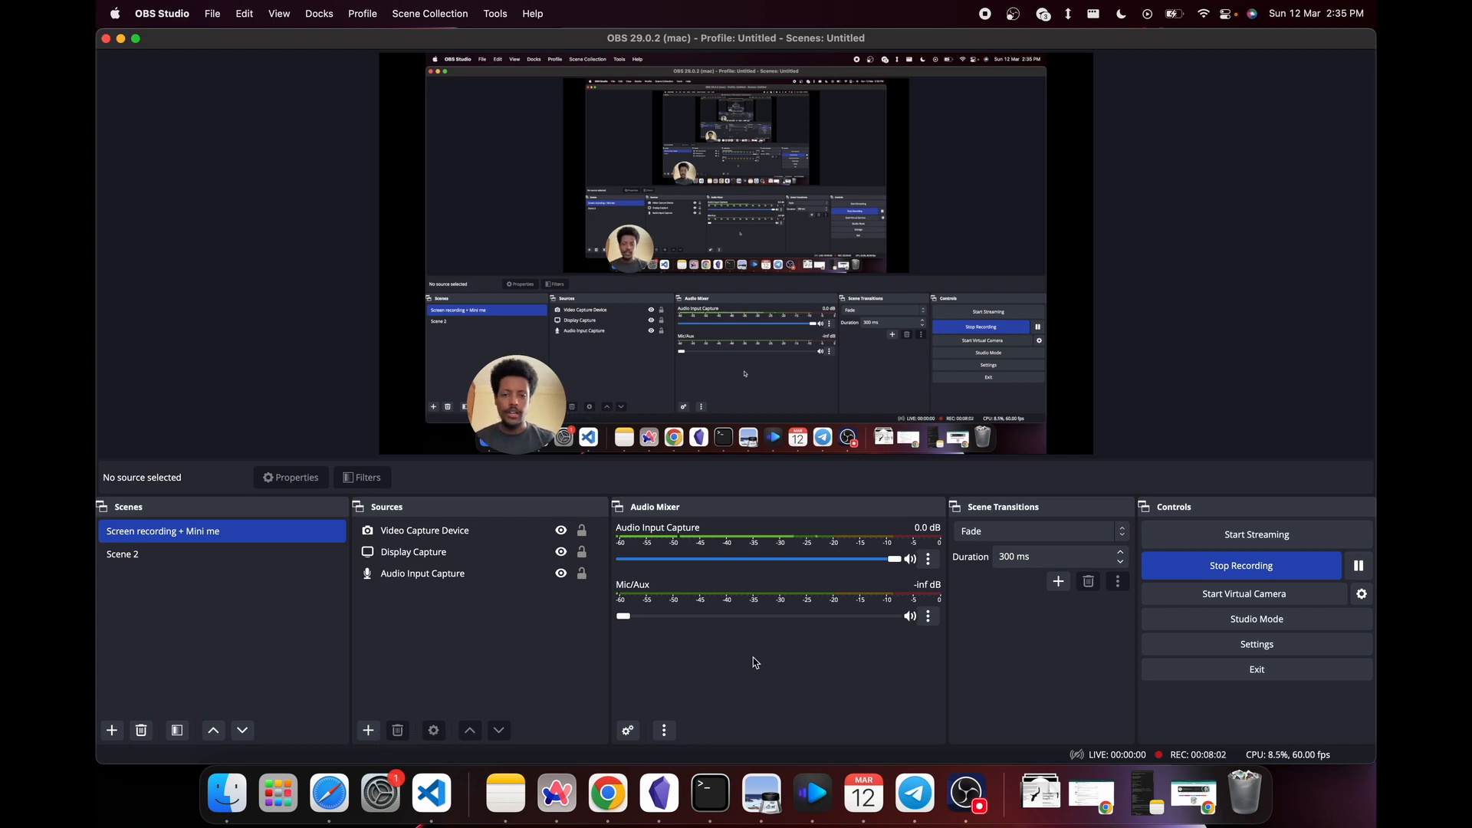
- Review the hotkeys for starting, stopping, pausing and unpausing recording, and close the settings without changes
{"action": "left_click", "coordinate": [1160, 643]}
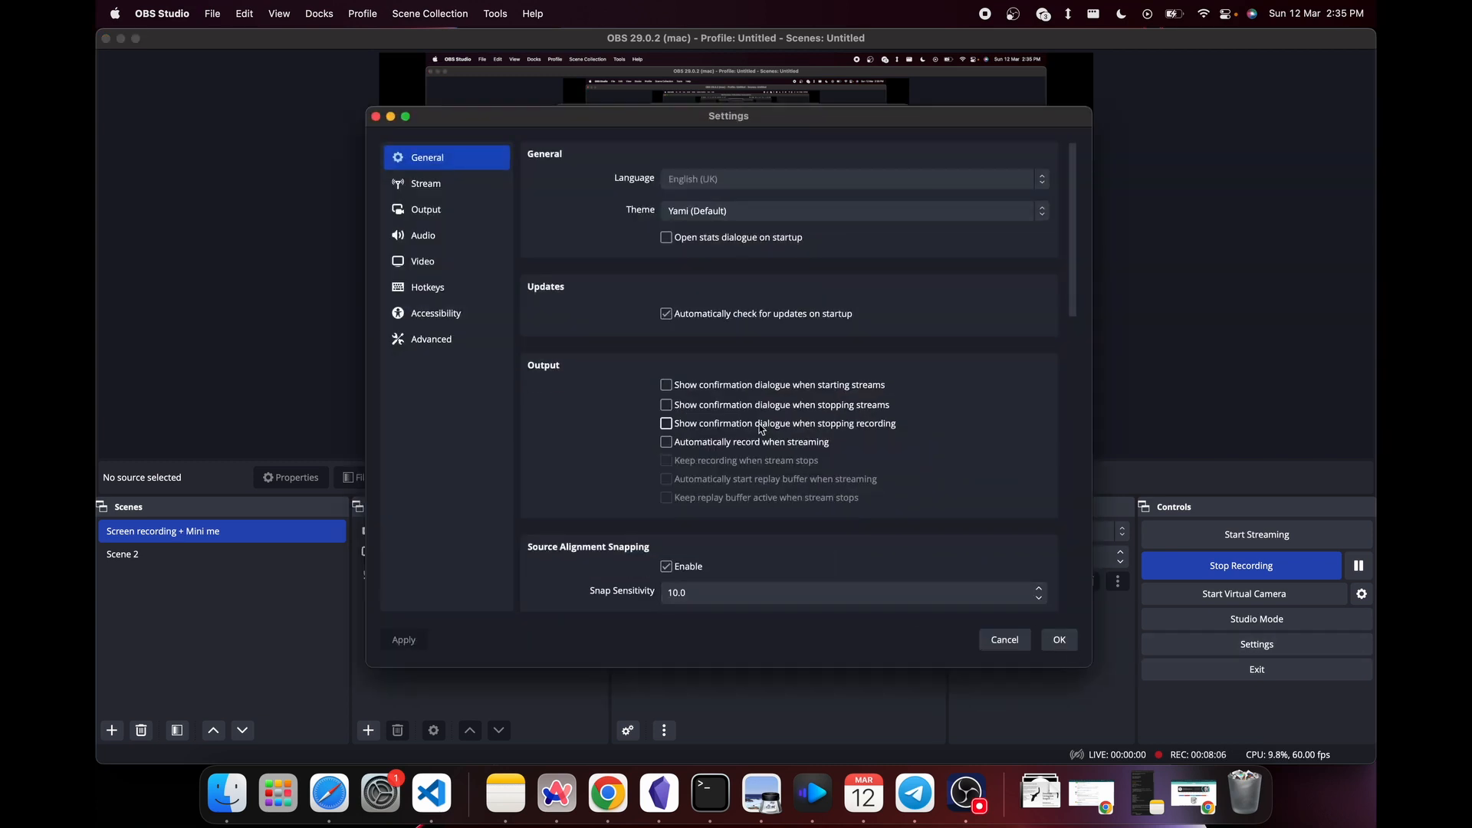
{"action": "left_click", "coordinate": [471, 288]}
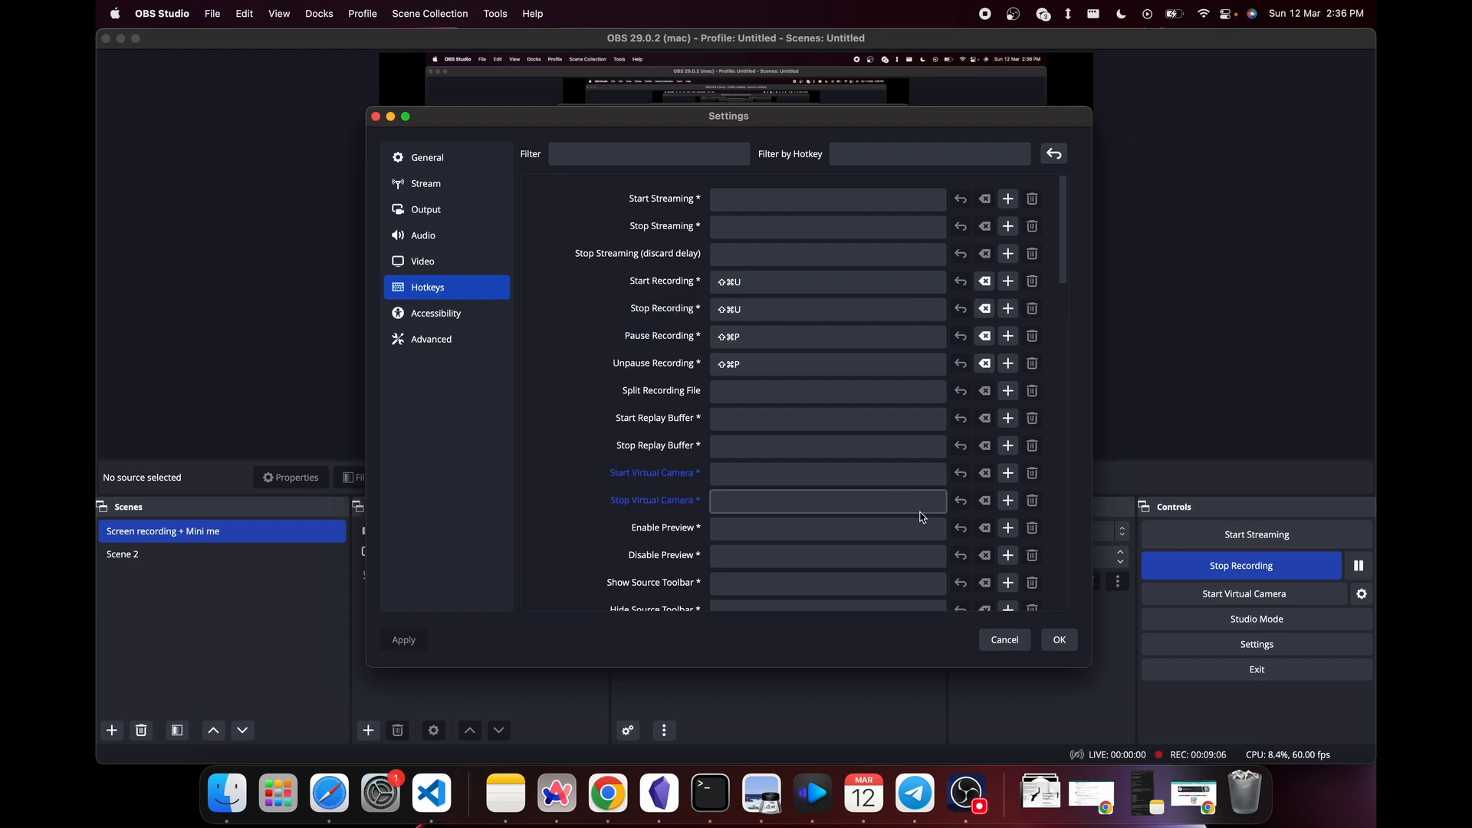
{"action": "left_click", "coordinate": [1005, 640]}
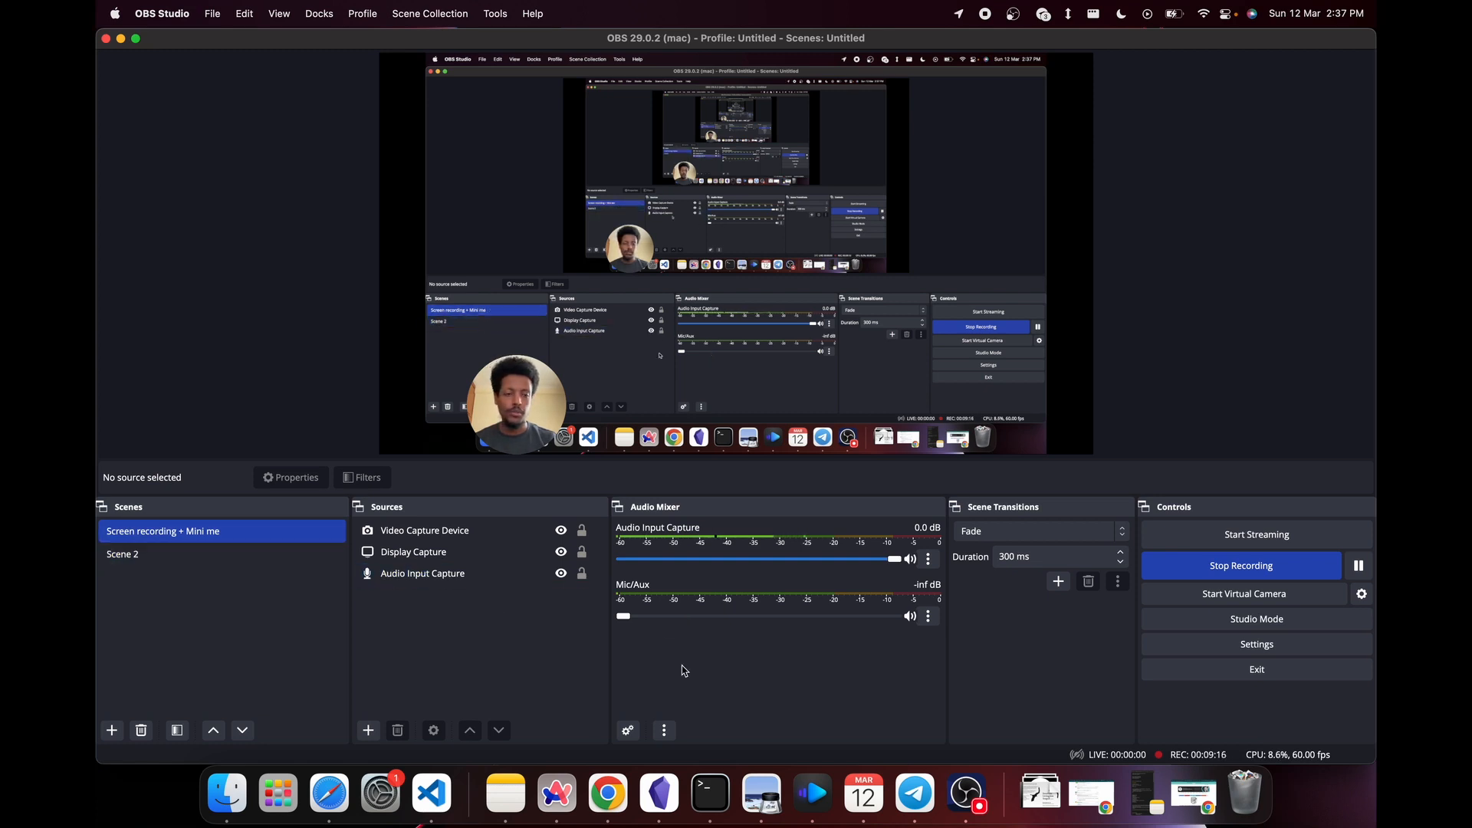
- Assign Option+Shift+Command+1 as the Switch to scene hotkey for Scene 2 and save the settings
{"action": "left_click", "coordinate": [1257, 644]}
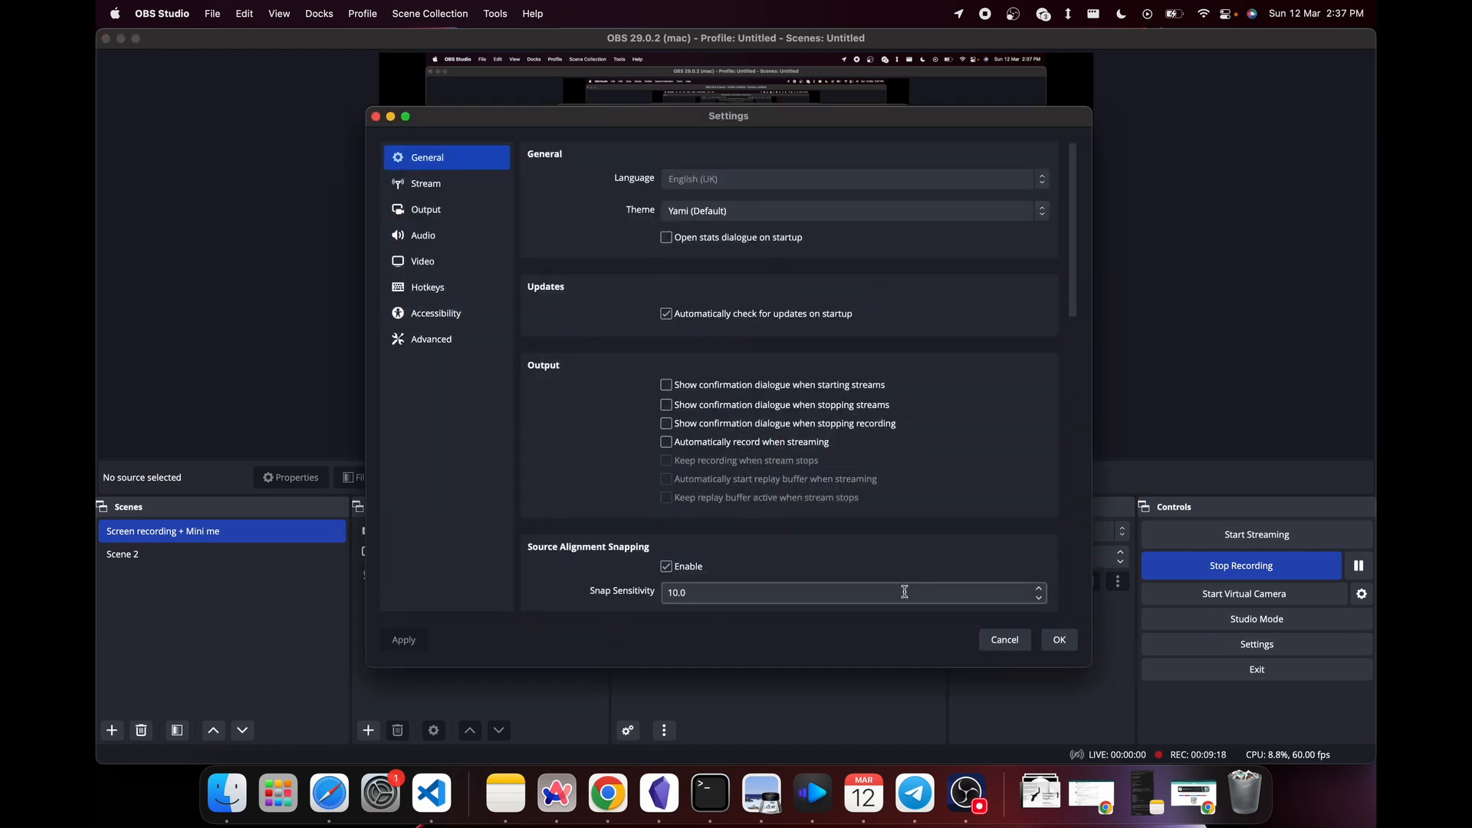
{"action": "left_click", "coordinate": [427, 288]}
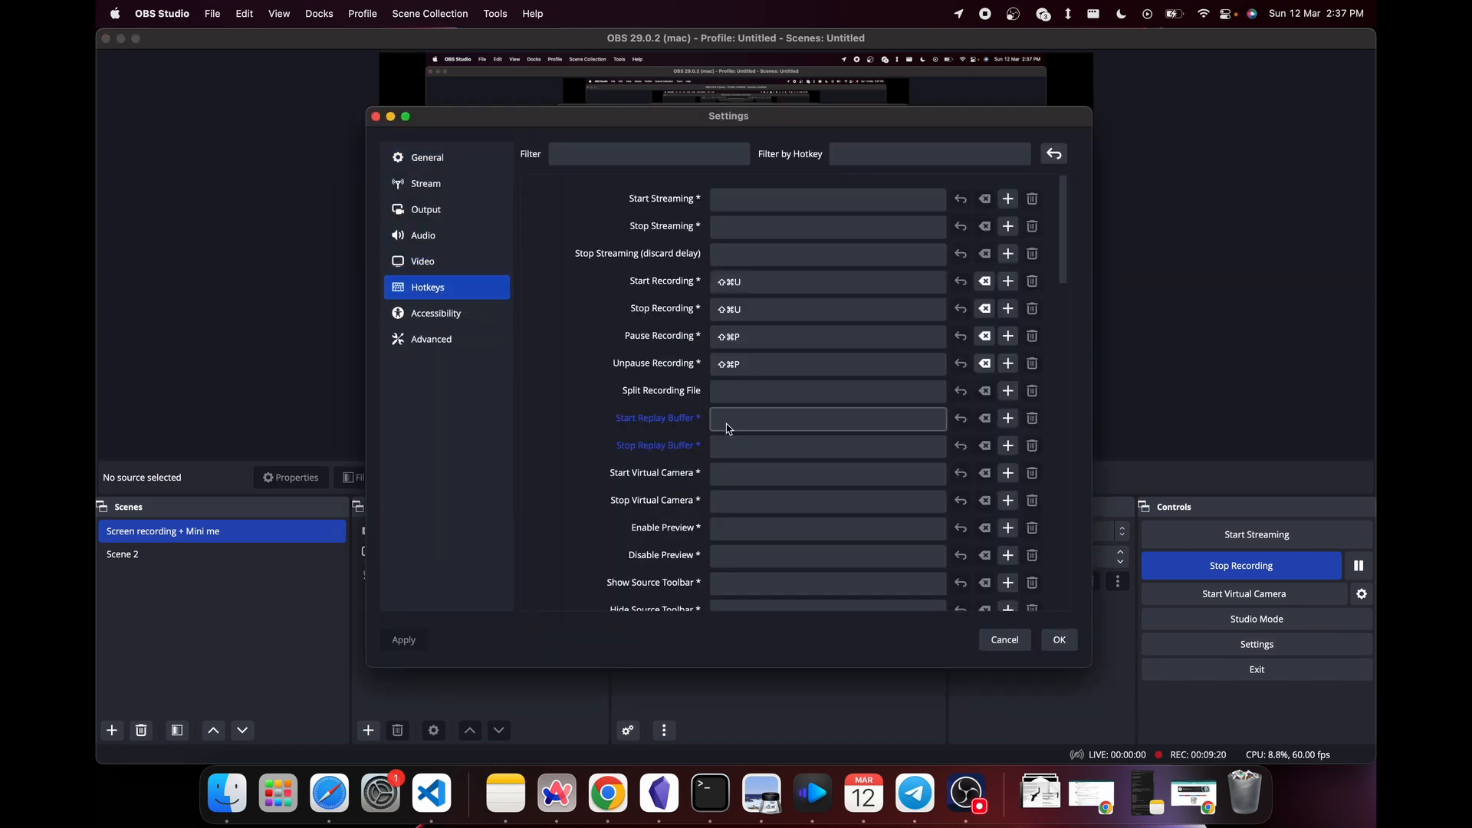
{"action": "scroll", "coordinate": [729, 429], "scroll_direction": "down", "scroll_amount": 15}
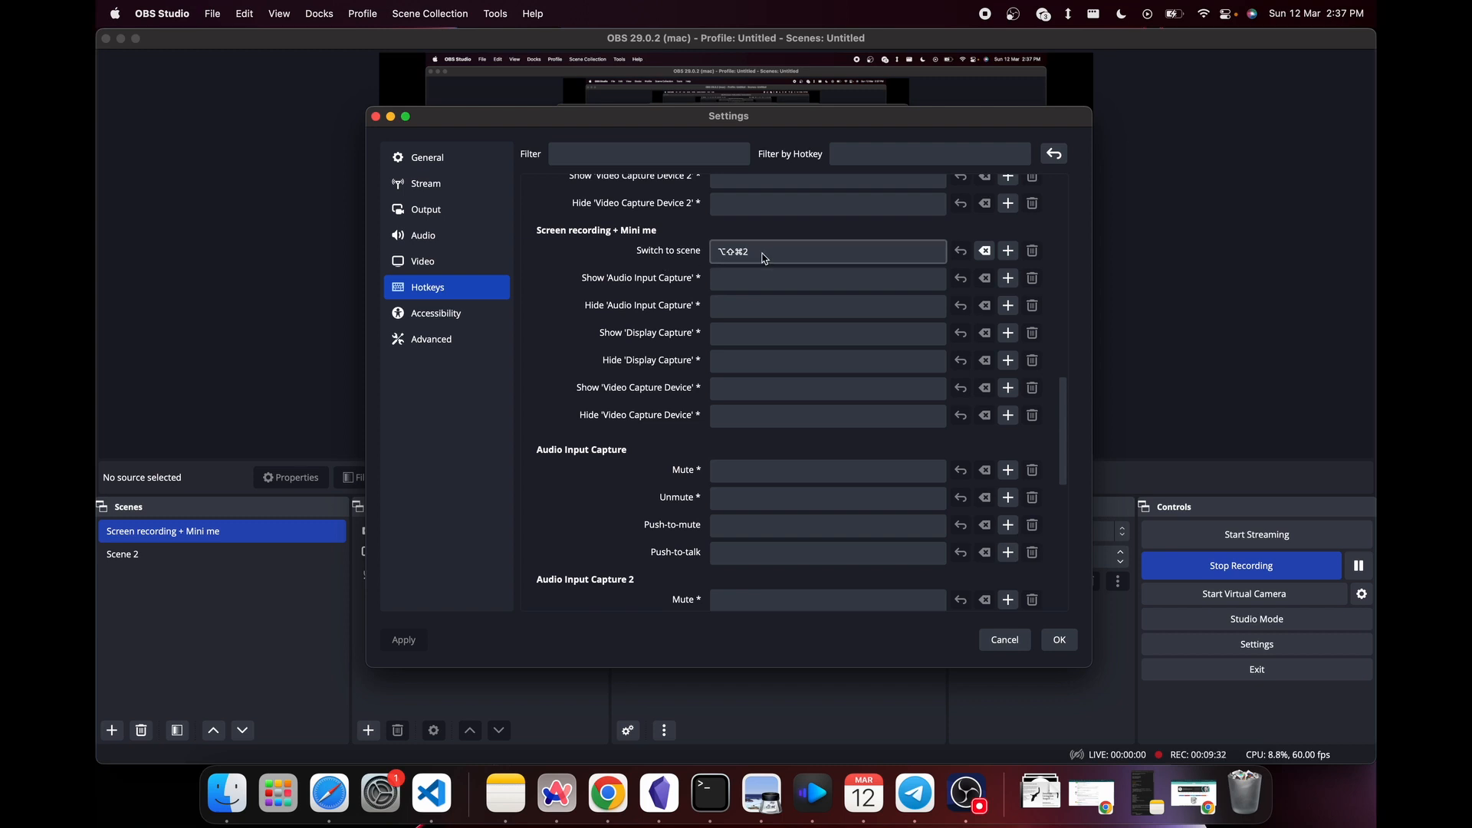
{"action": "left_click_drag", "start_coordinate": [700, 121], "coordinate": [1039, 297]}
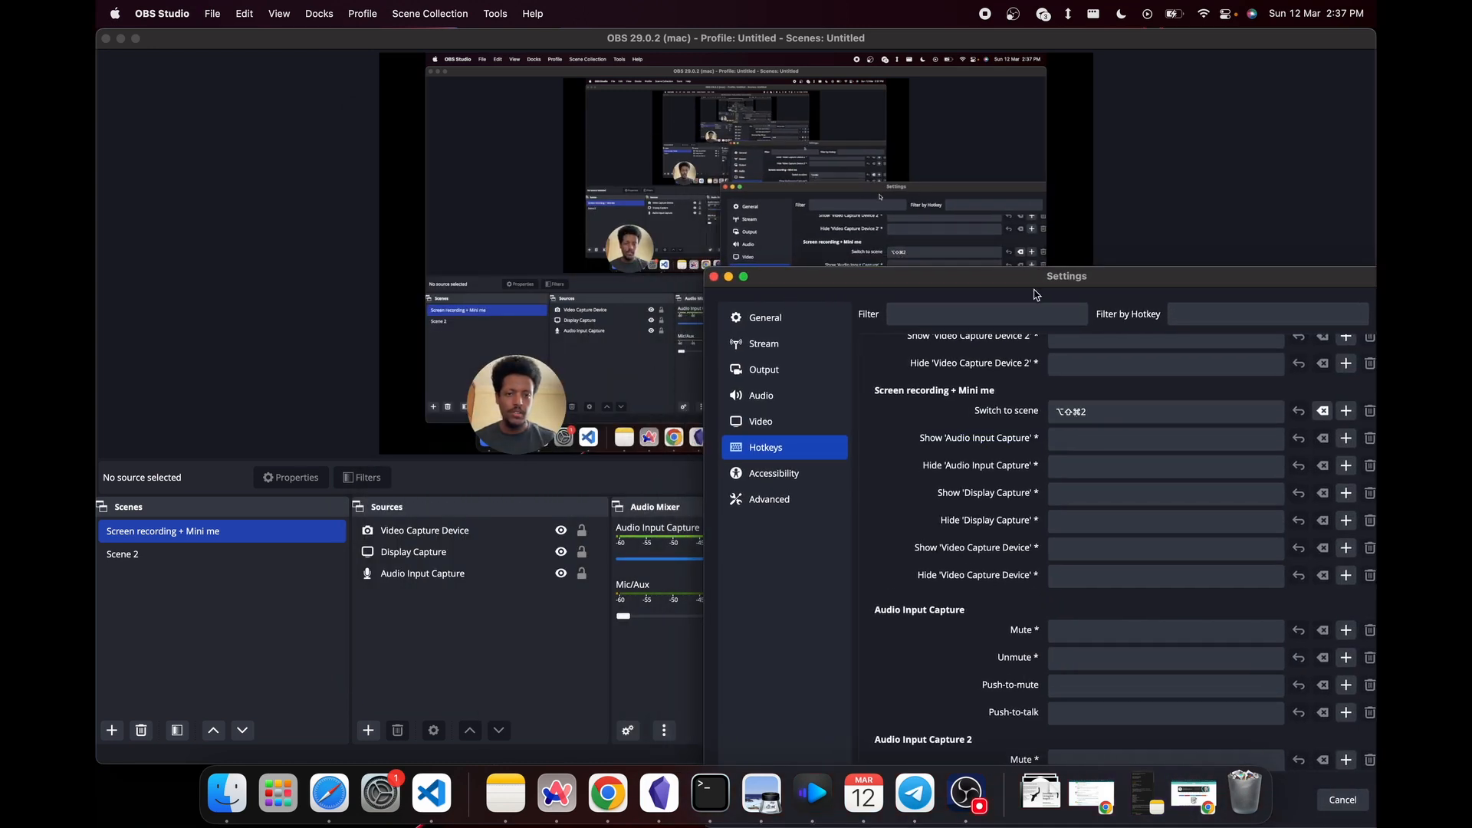
{"action": "left_click_drag", "start_coordinate": [1037, 281], "coordinate": [821, 141]}
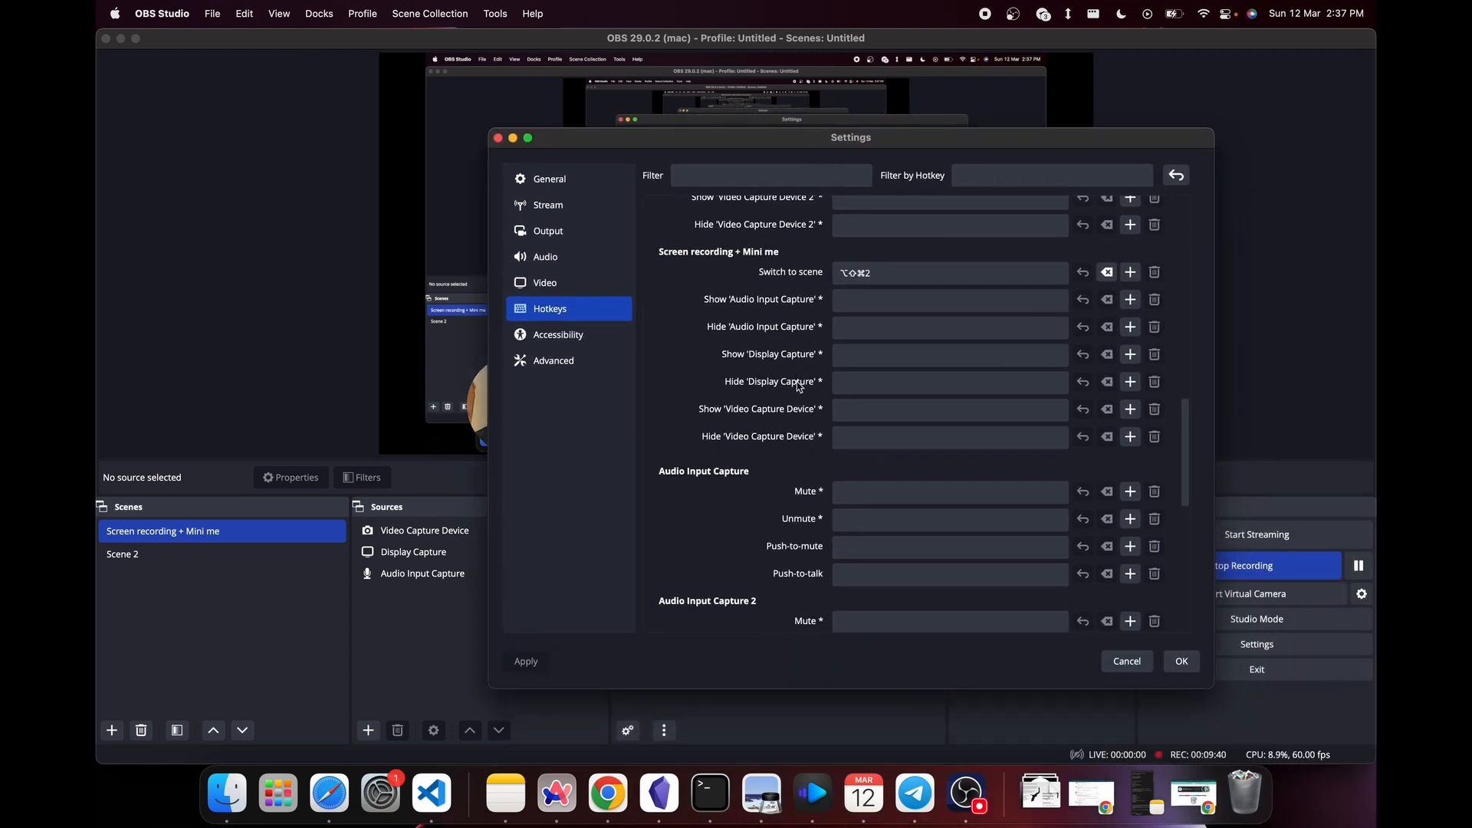
{"action": "scroll", "coordinate": [798, 386], "scroll_direction": "down", "scroll_amount": 10}
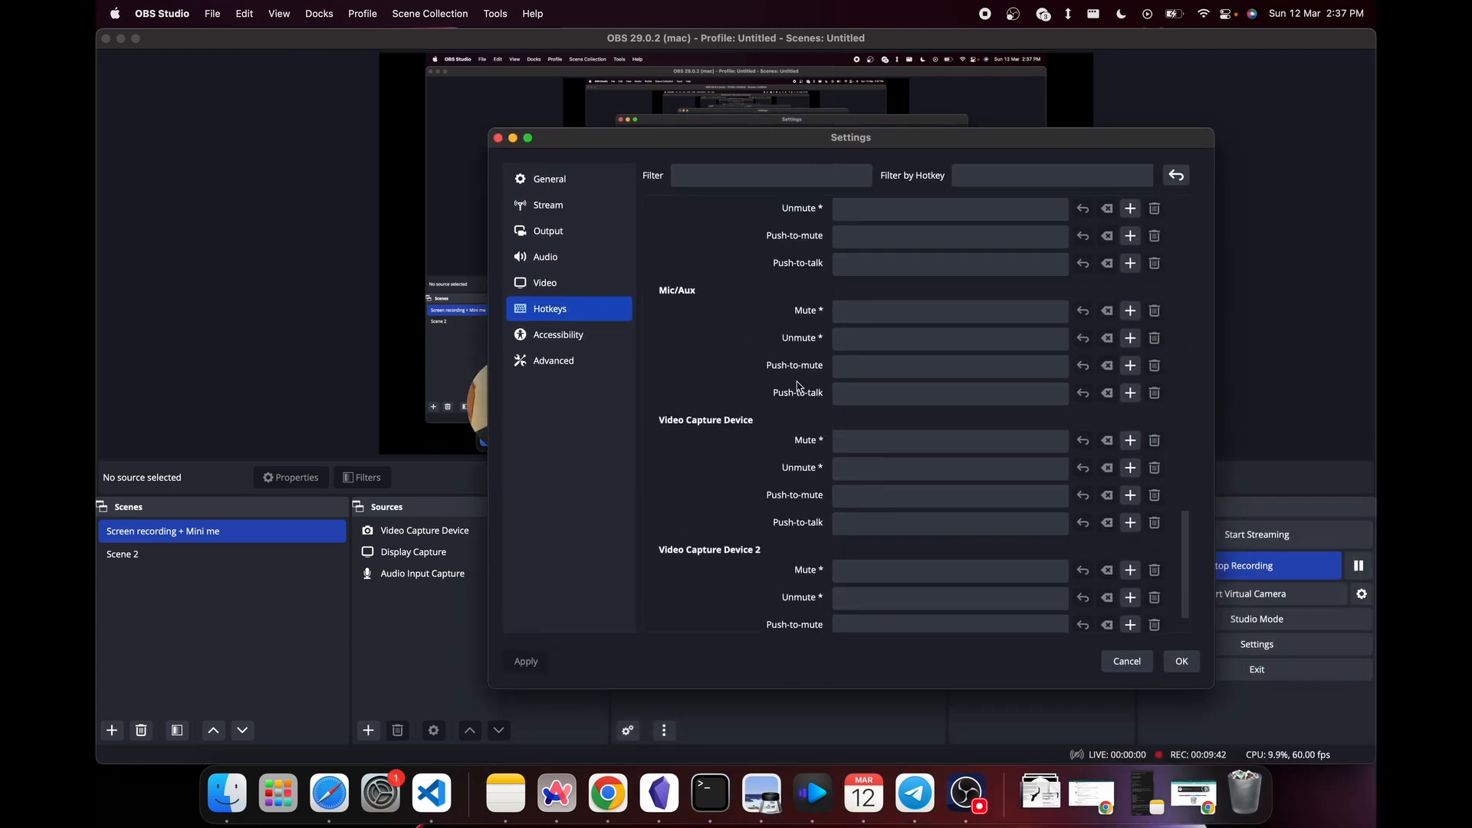
{"action": "scroll", "coordinate": [798, 385], "scroll_direction": "up", "scroll_amount": 10}
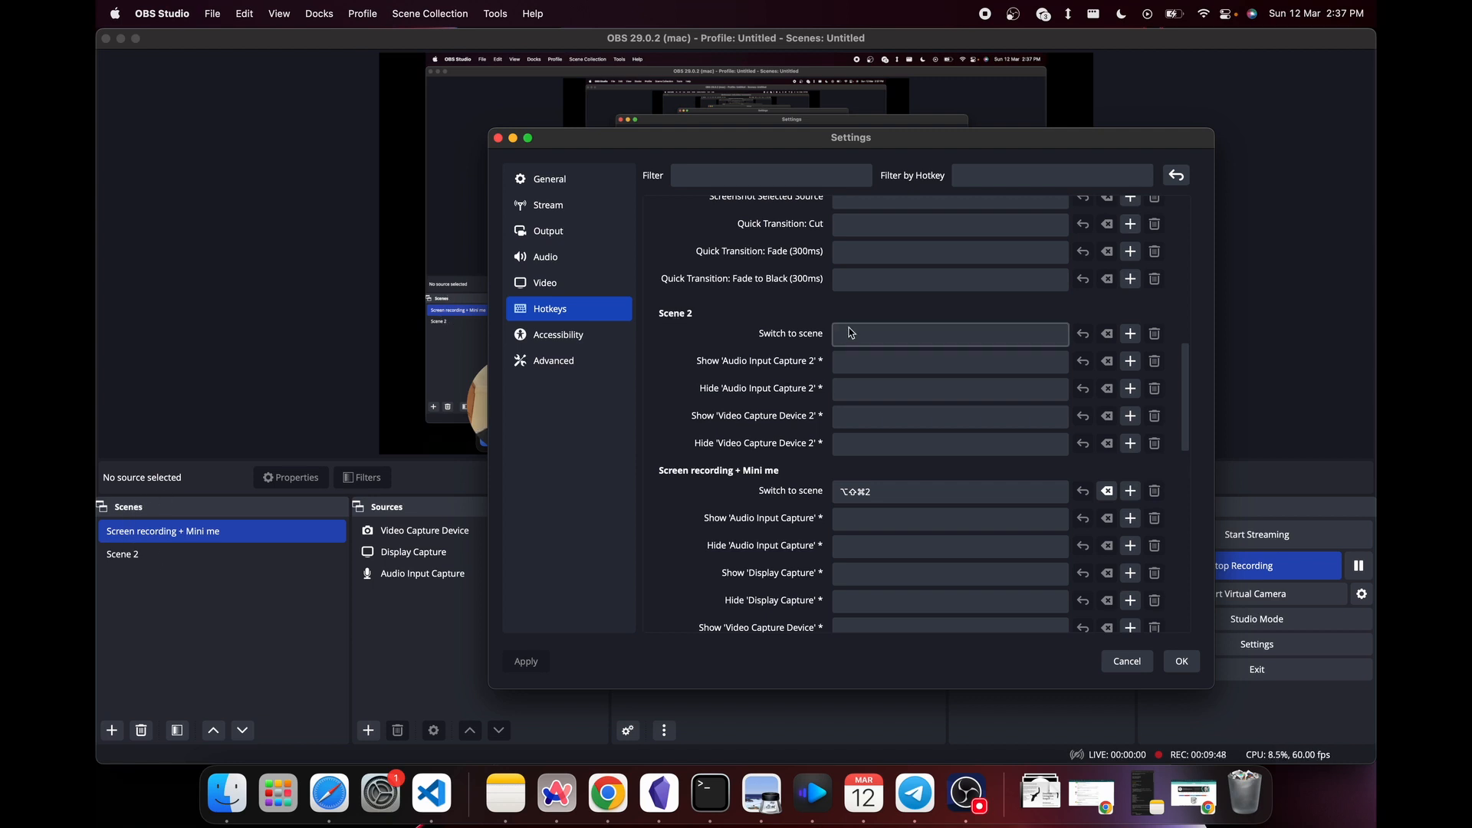
{"action": "left_click", "coordinate": [854, 332]}
{"action": "key", "text": "alt+shift+super+1"}
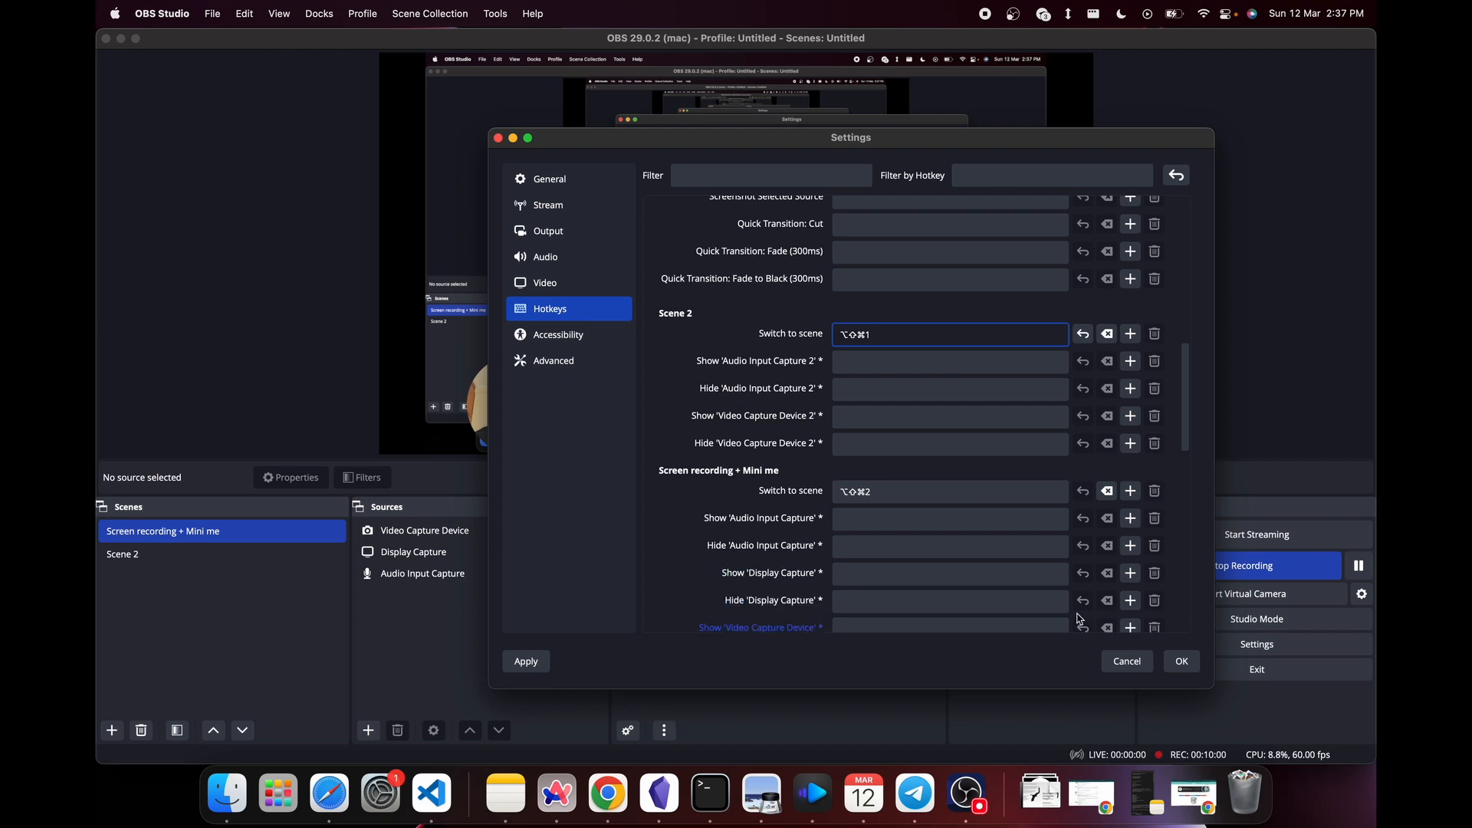
{"action": "left_click", "coordinate": [1184, 663]}
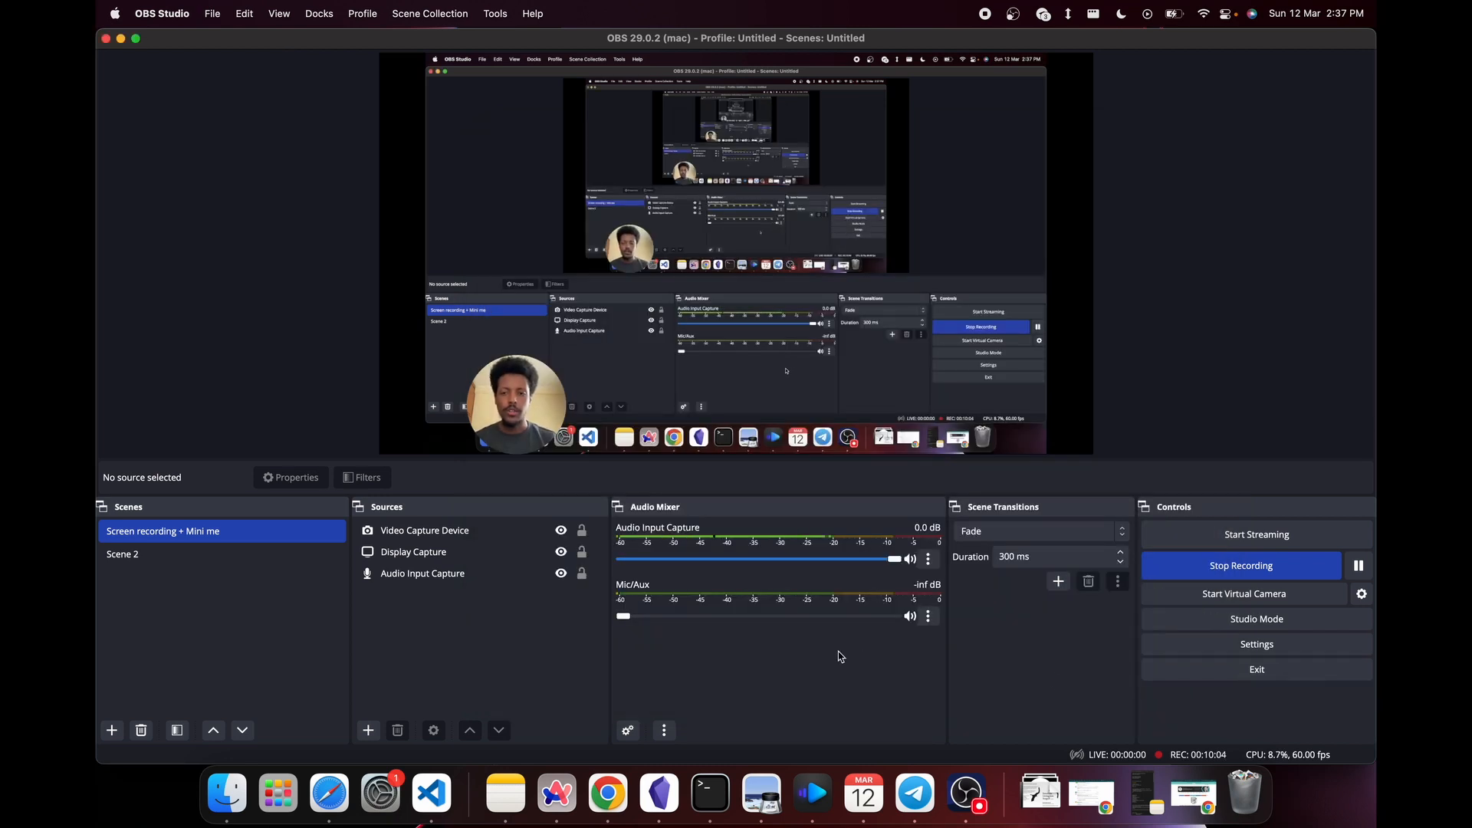
- Re-enter Option+Shift+Command+1 as Scene 2's Switch to scene hotkey, apply it and close the settings
{"action": "left_click", "coordinate": [201, 558]}
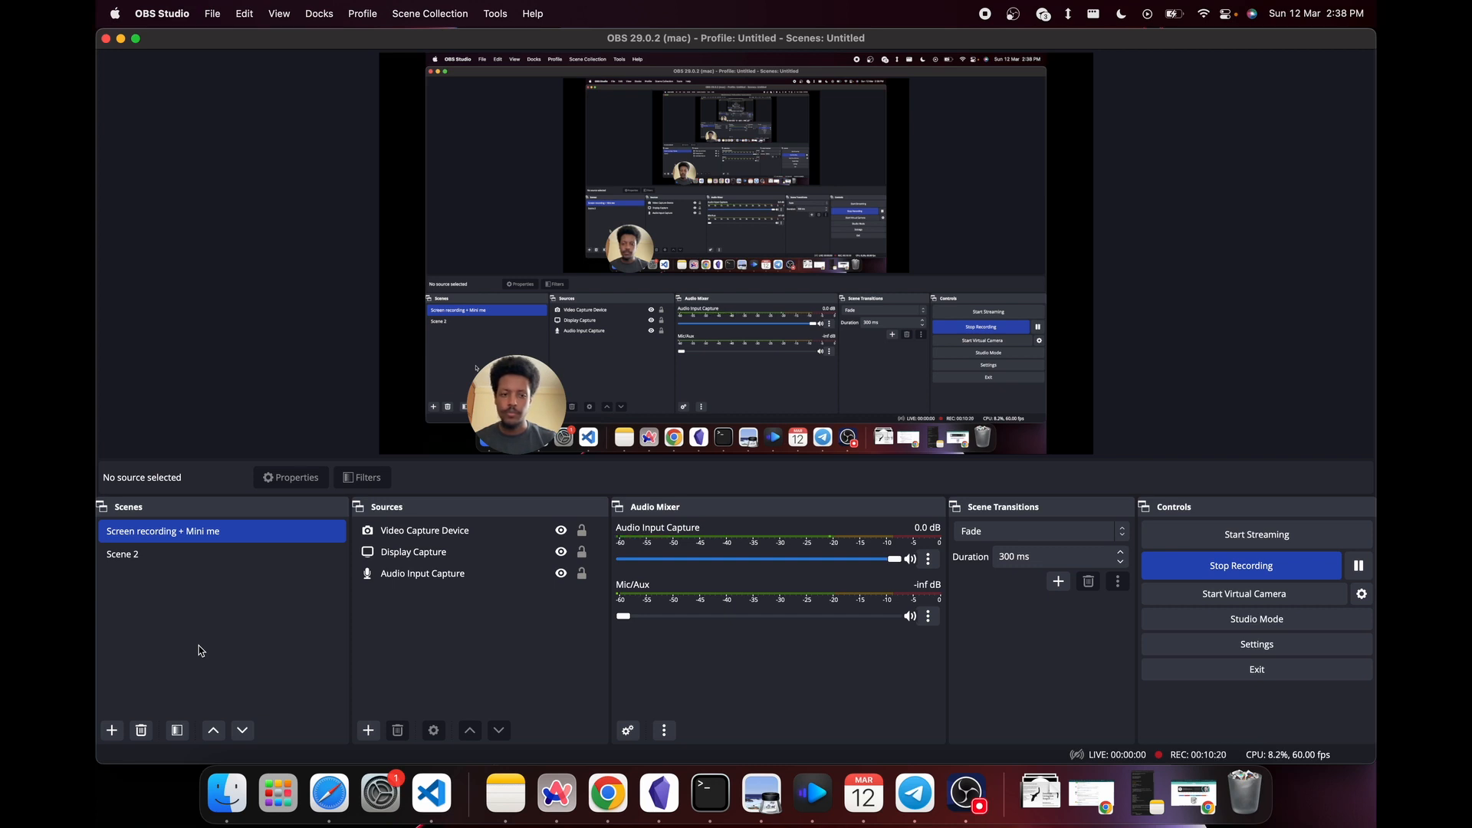
{"action": "left_click", "coordinate": [1257, 644]}
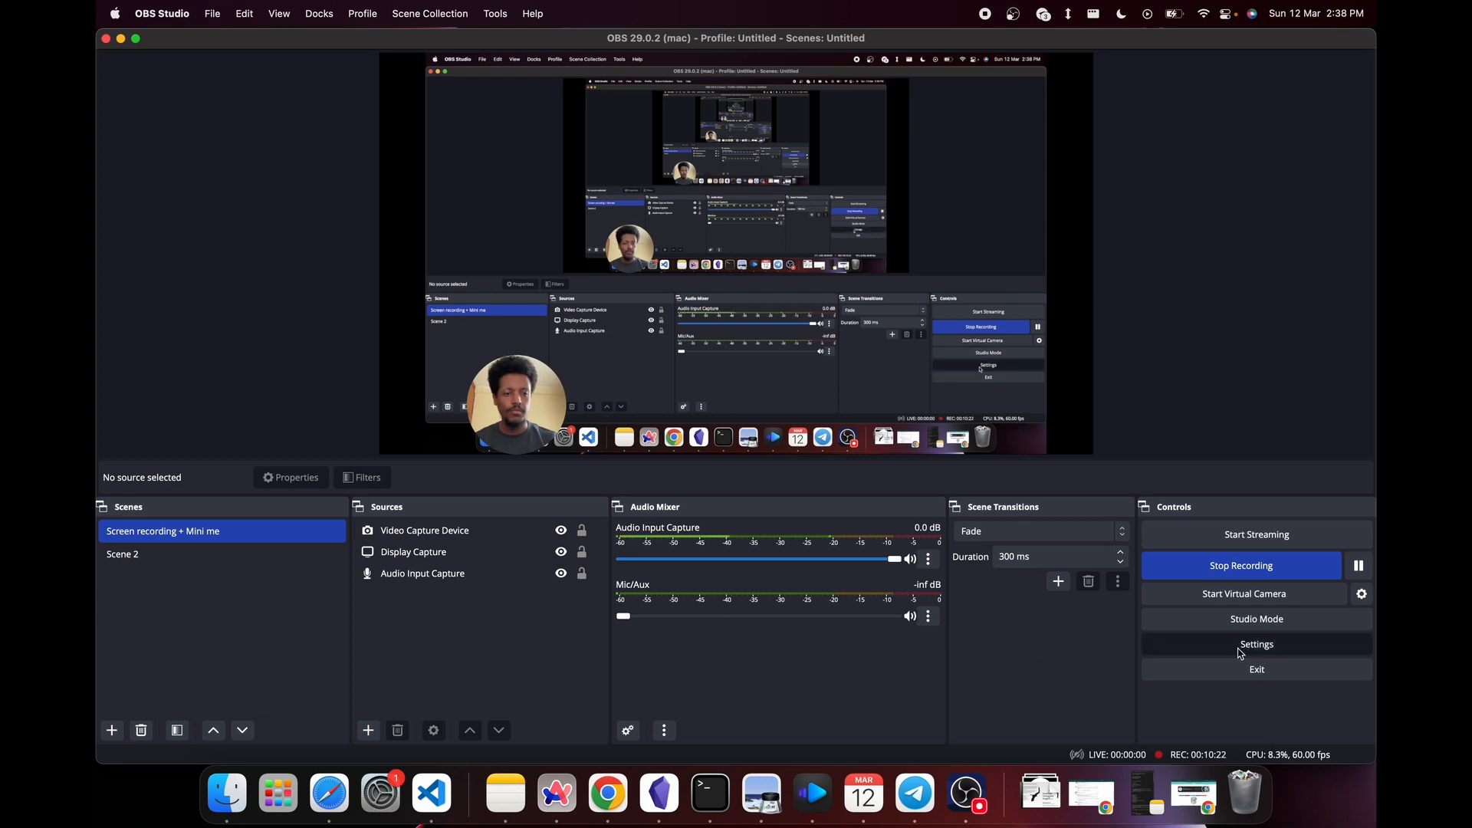
{"action": "left_click", "coordinate": [427, 287]}
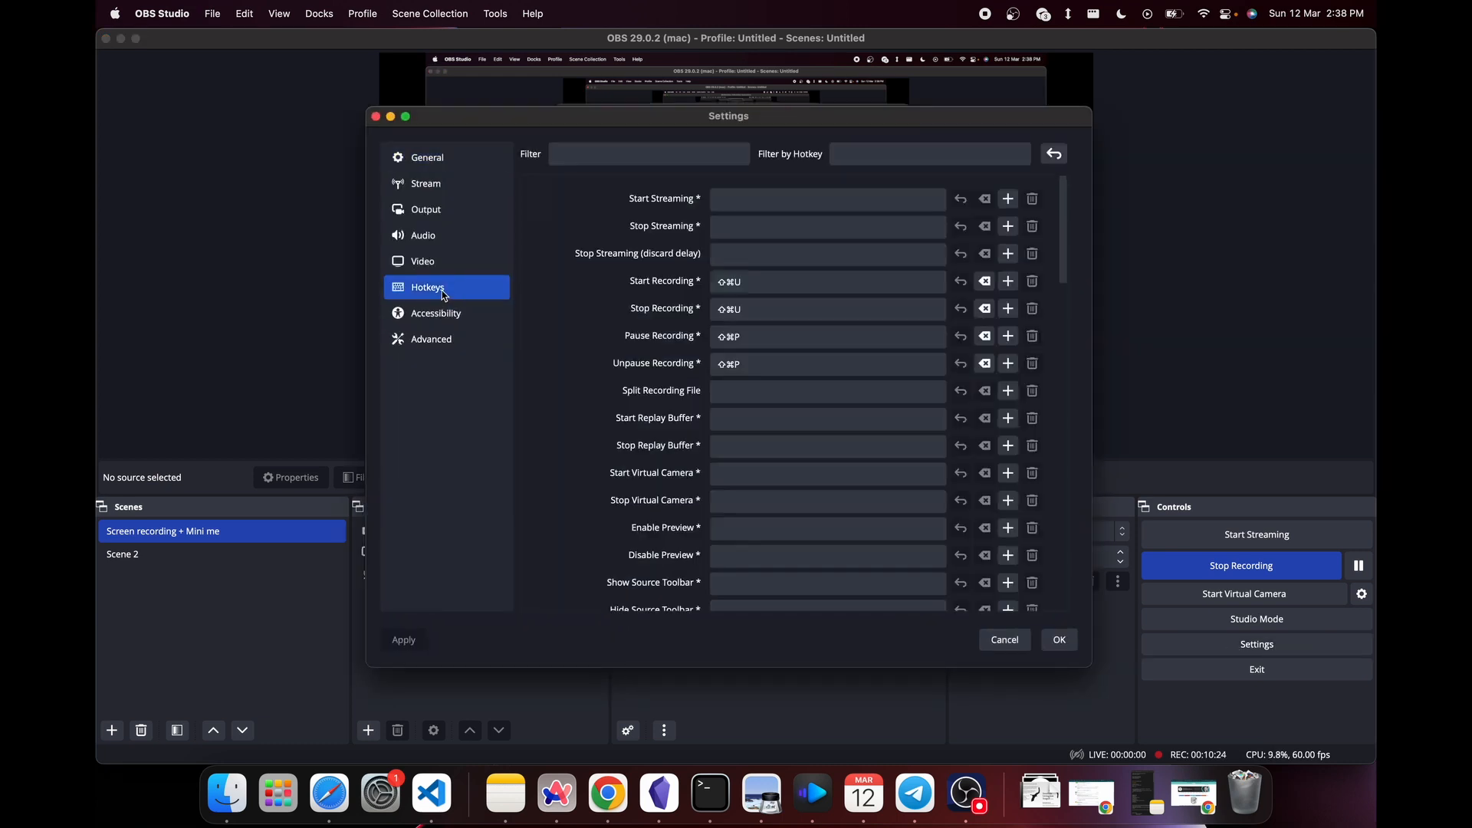
{"action": "scroll", "coordinate": [736, 431], "scroll_direction": "down", "scroll_amount": 10}
{"action": "scroll", "coordinate": [735, 431], "scroll_direction": "up", "scroll_amount": 5}
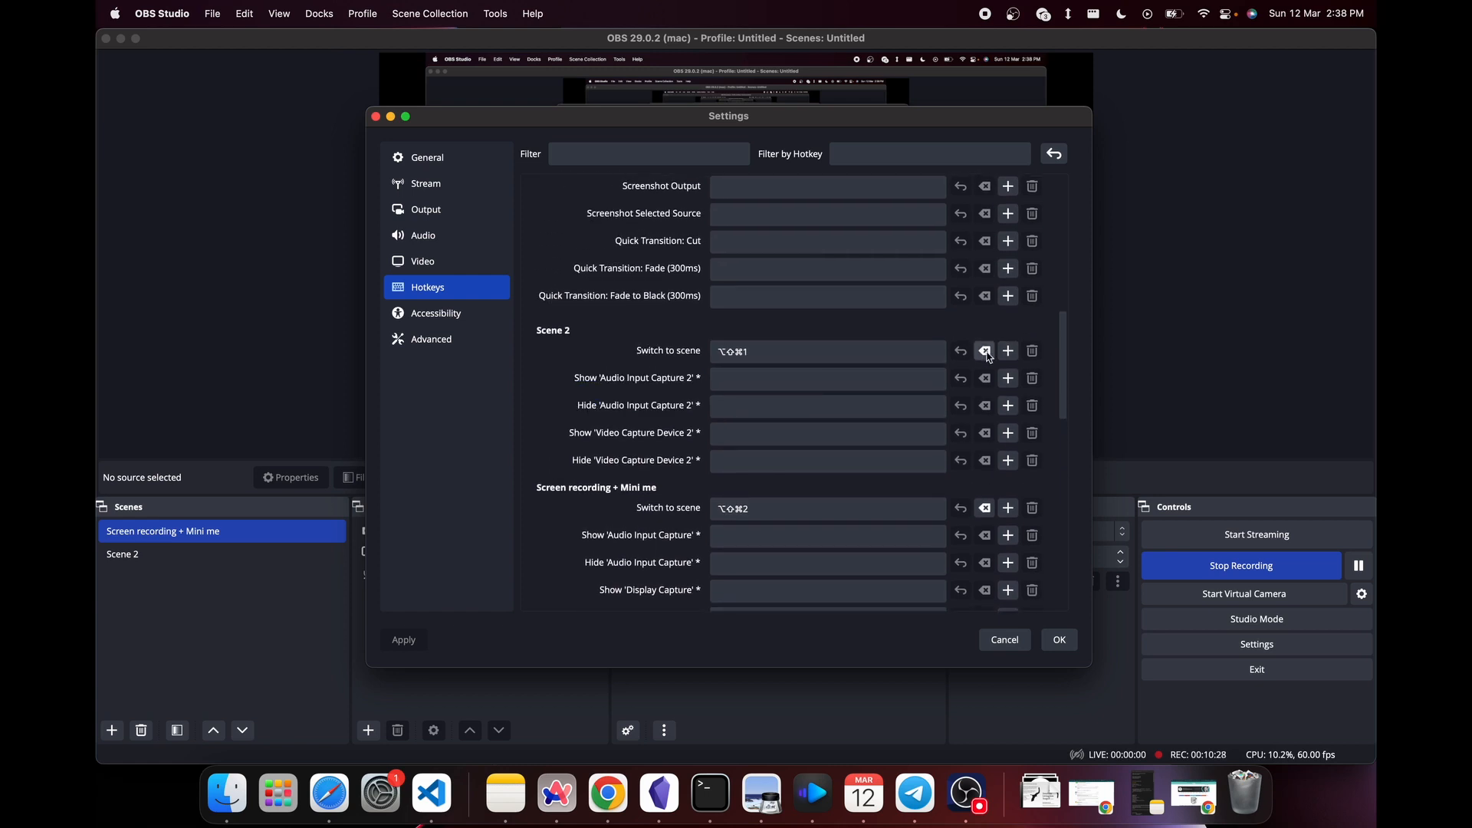
{"action": "left_click", "coordinate": [770, 354]}
{"action": "key", "text": "alt+shift+super+1"}
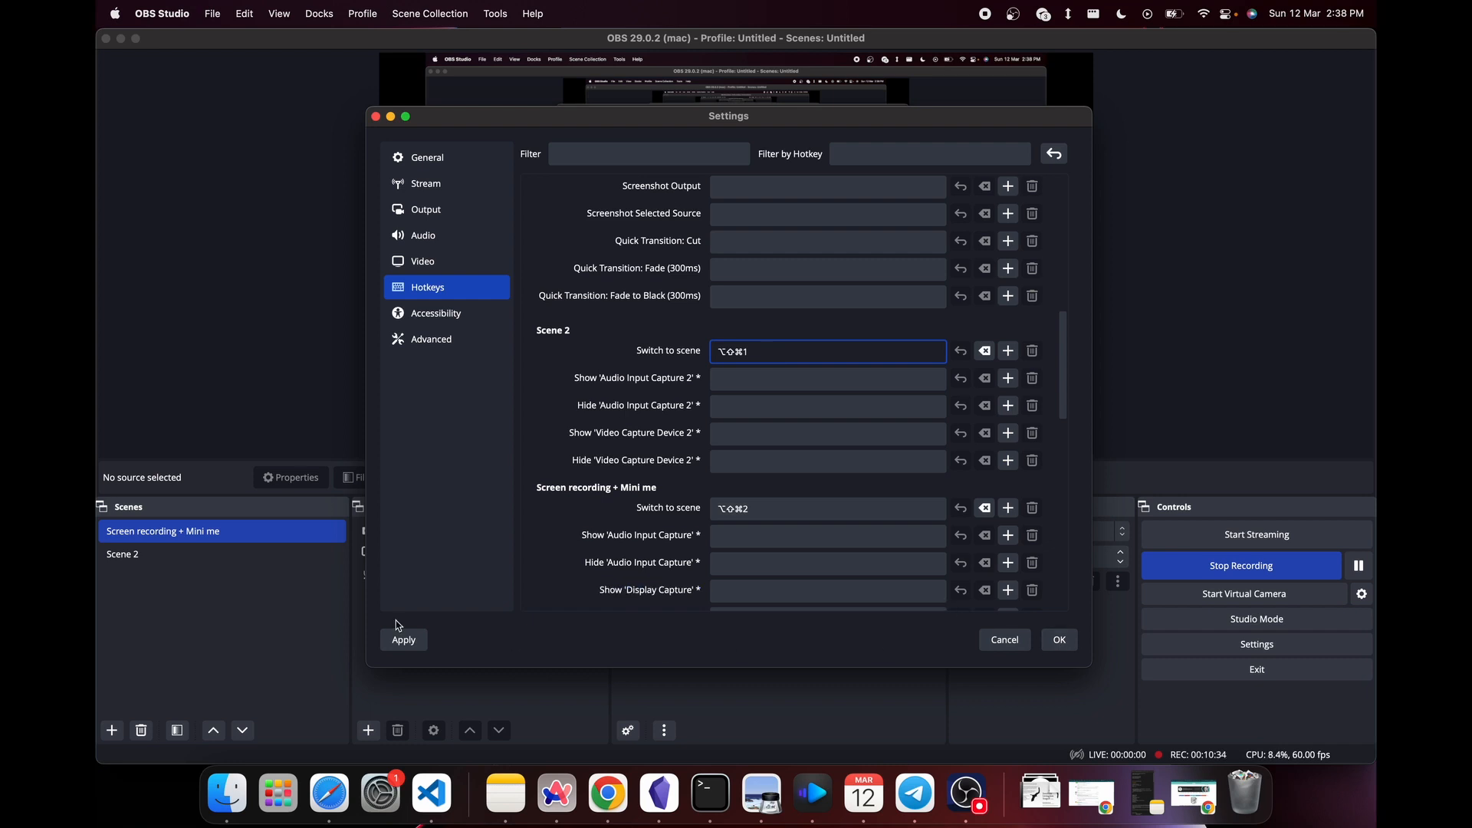
{"action": "left_click", "coordinate": [404, 641]}
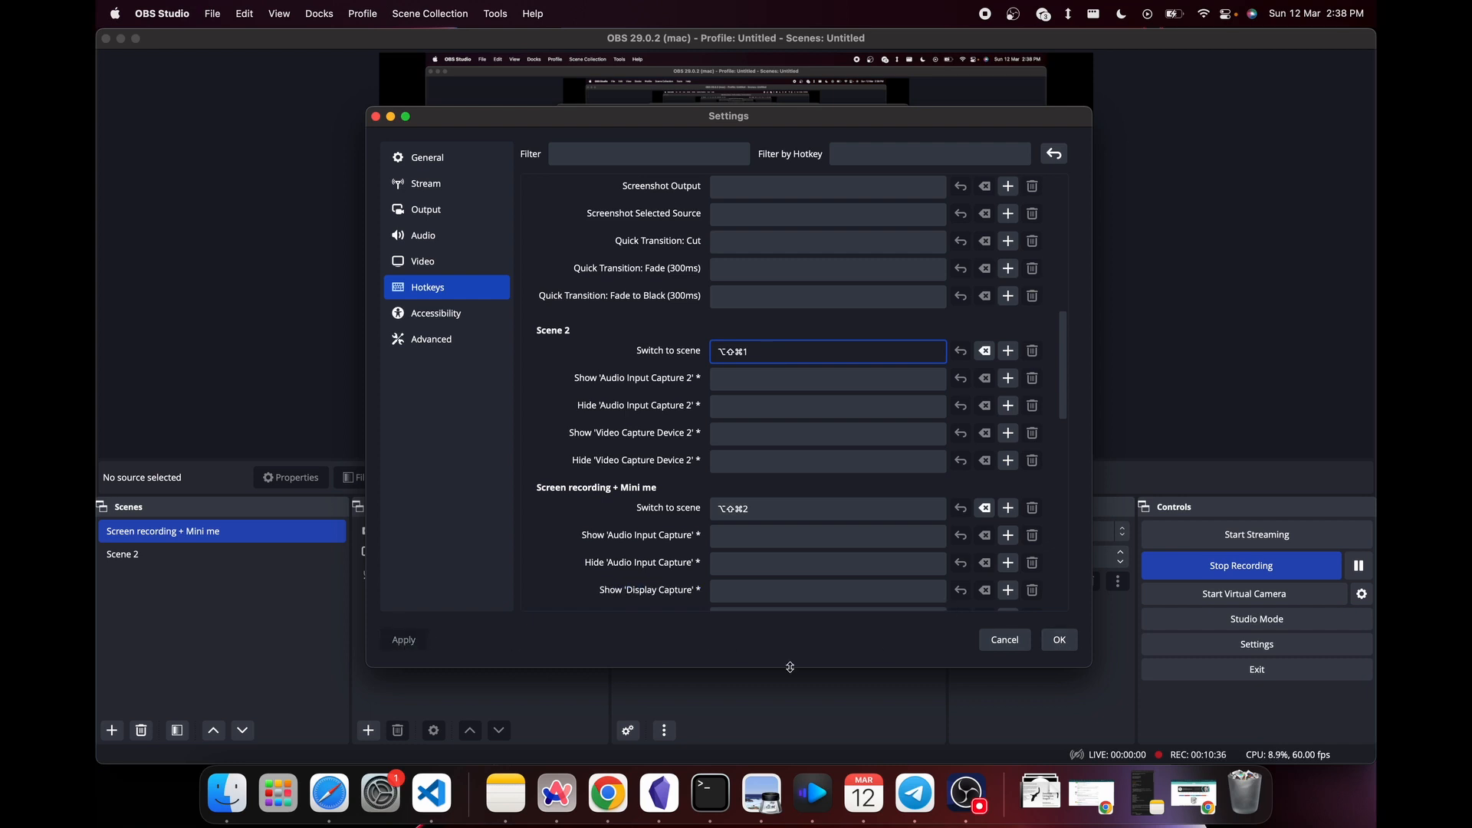
{"action": "left_click", "coordinate": [1059, 641]}
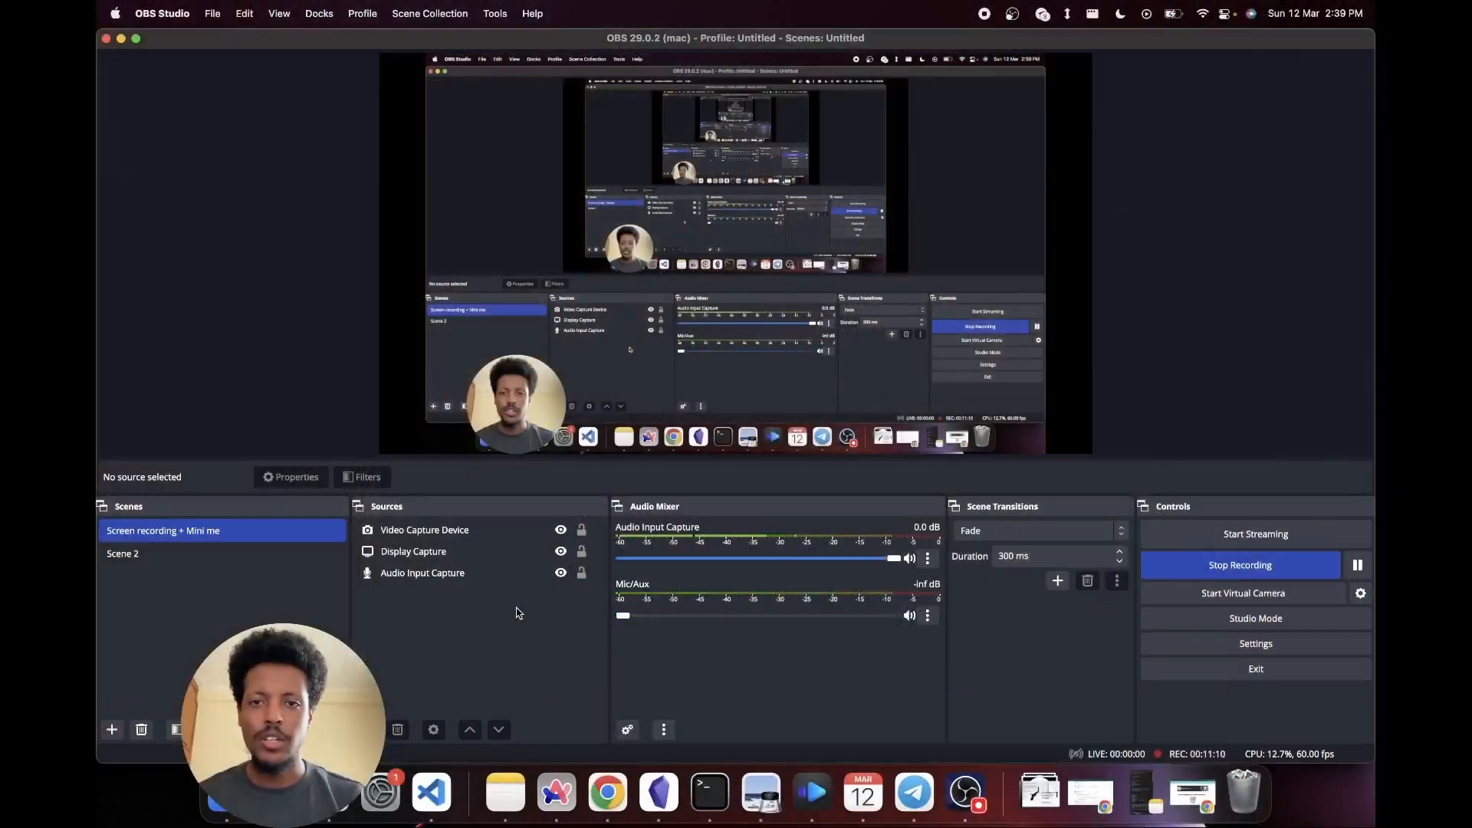
{"action": "key", "text": "Down"}
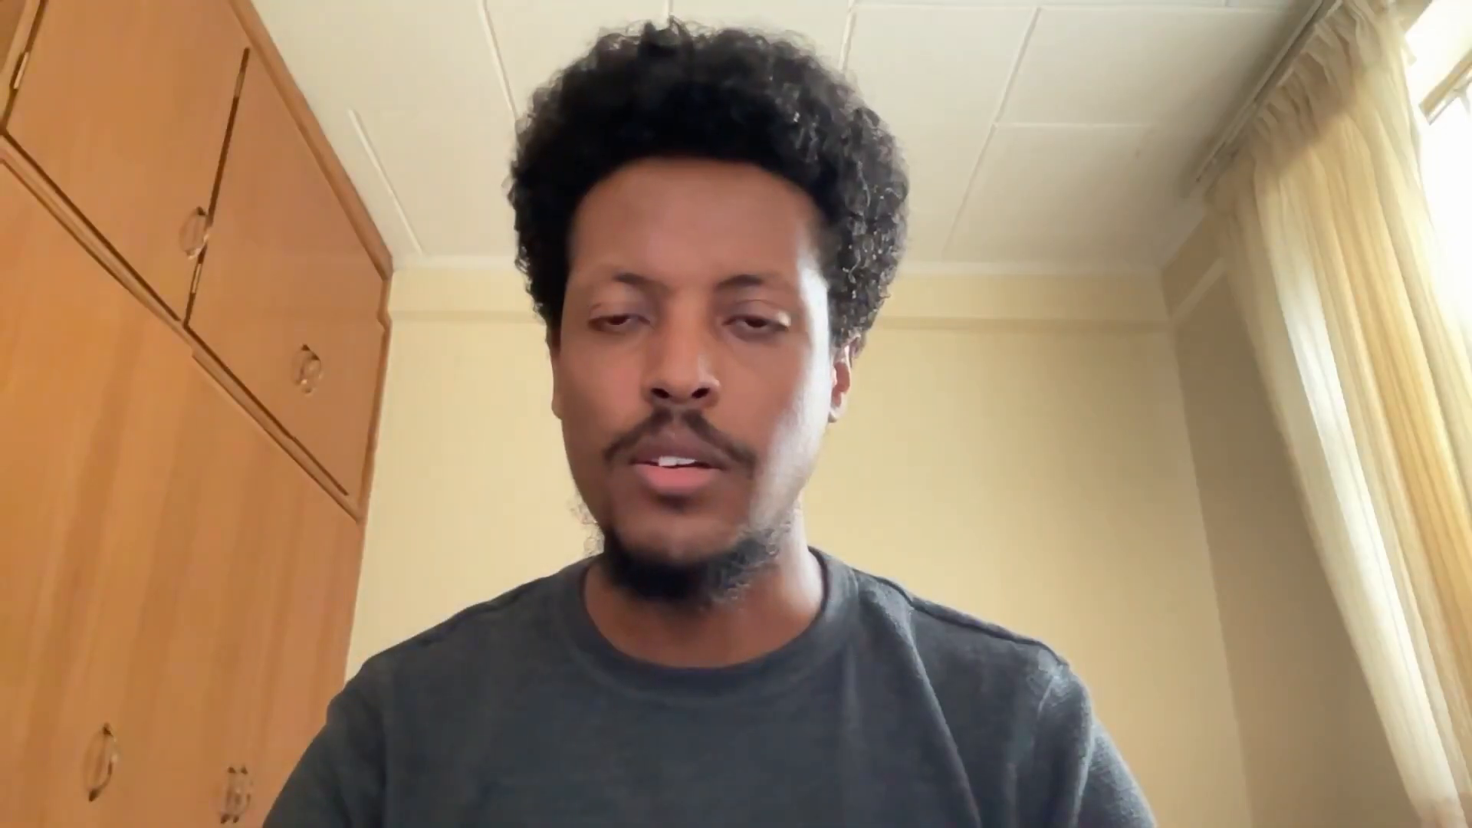
{"action": "key", "text": "Up"}
{"action": "key", "text": "Down"}
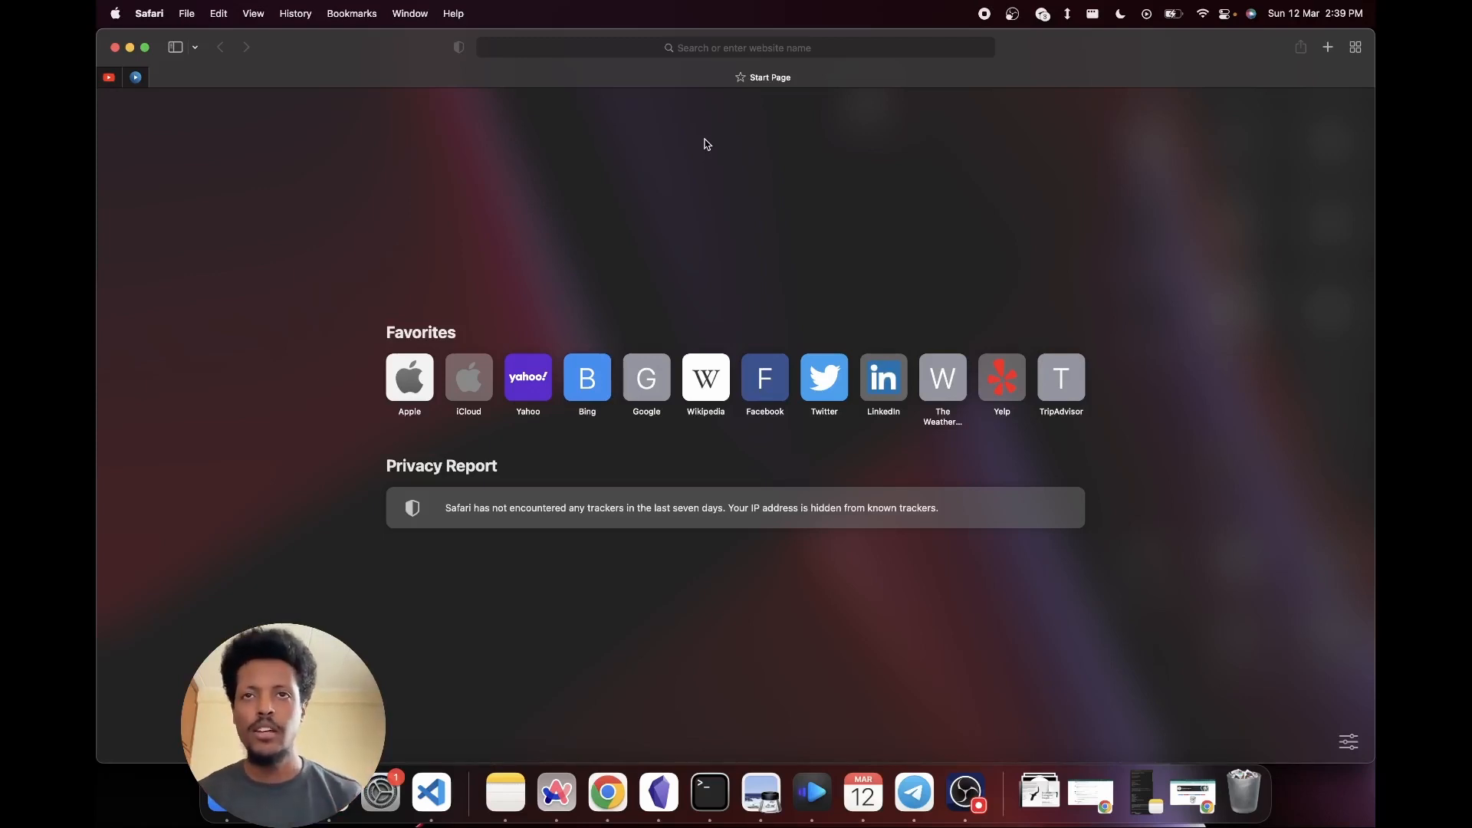
- Switch to Finder, open the Movies folder inside the home folder to look at the recorded MKV files, and return to OBS
{"action": "key", "text": "ctrl+Left"}
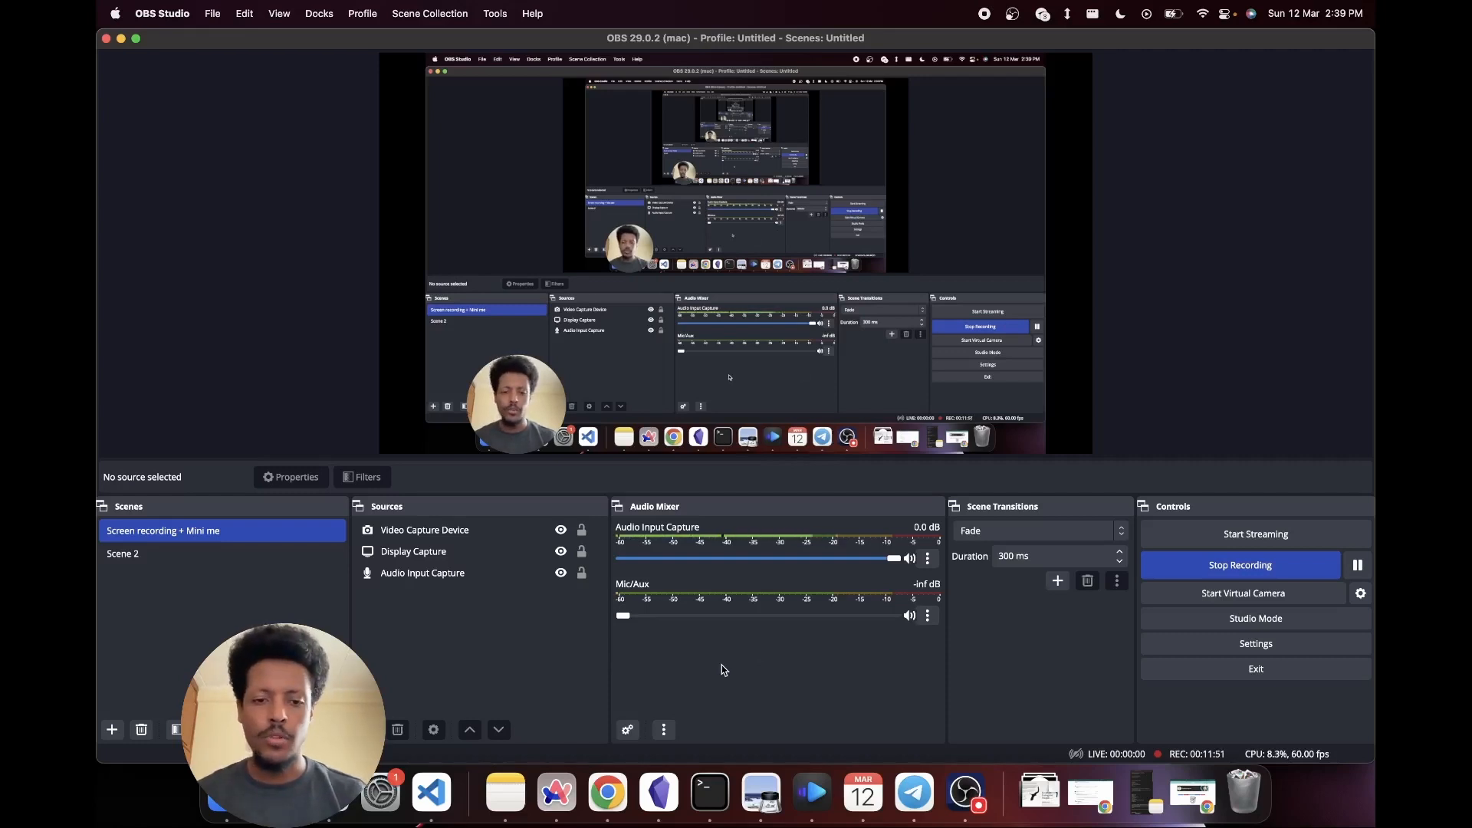
{"action": "left_click", "coordinate": [227, 793]}
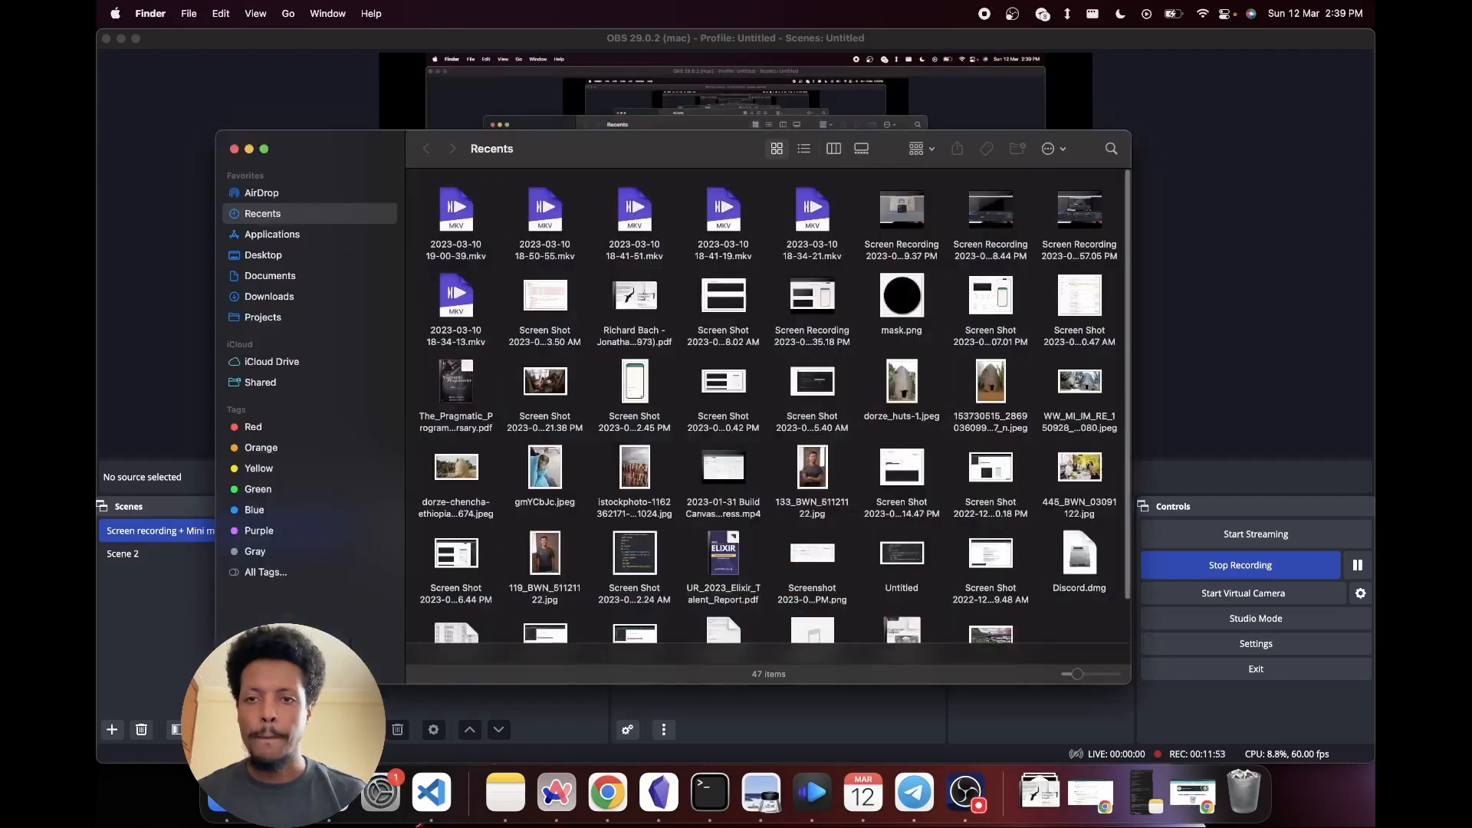
{"action": "left_click", "coordinate": [290, 255]}
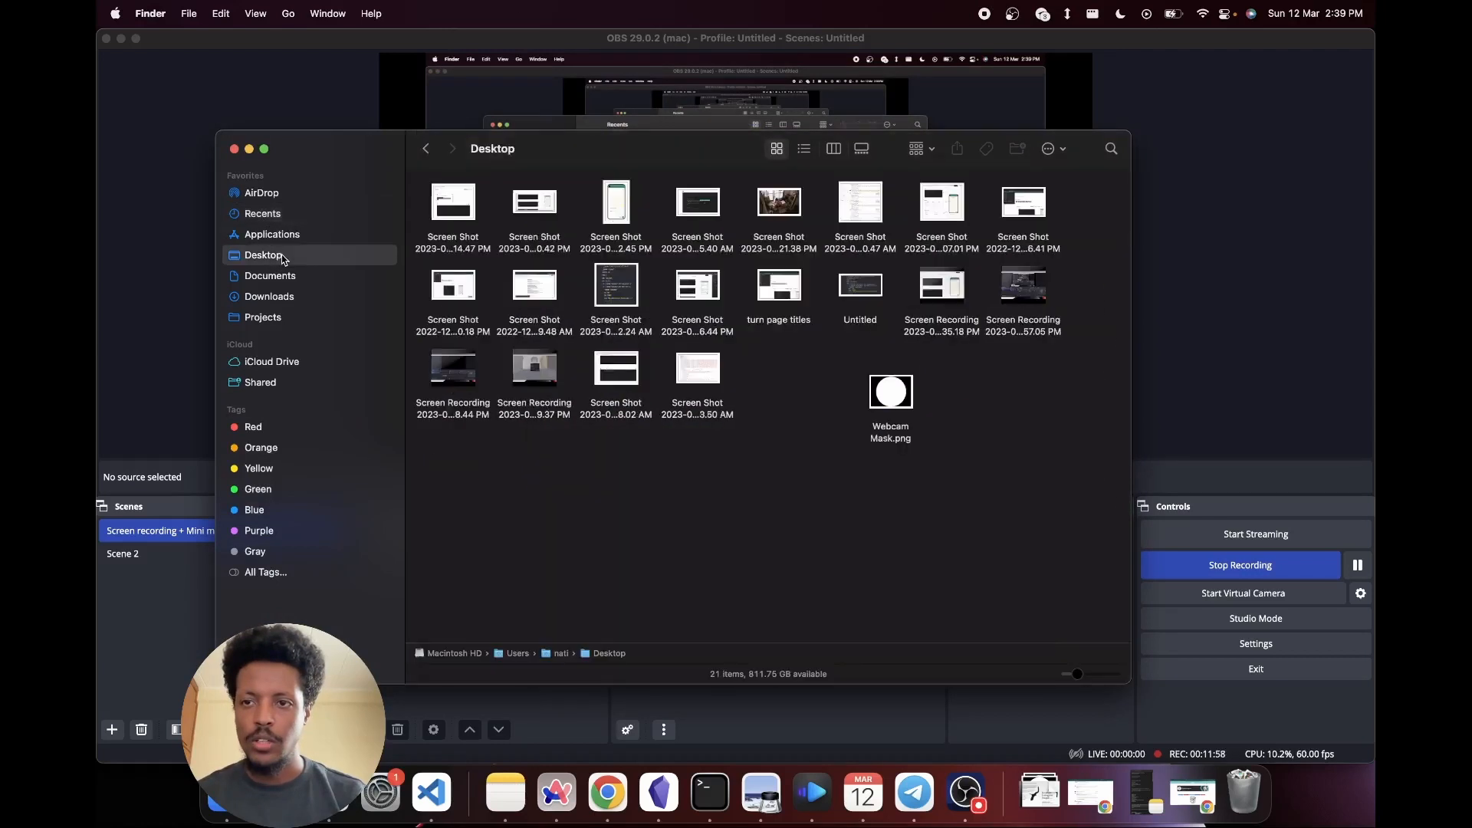
{"action": "double_click", "coordinate": [565, 656]}
{"action": "left_click", "coordinate": [794, 212]}
{"action": "double_click", "coordinate": [794, 214]}
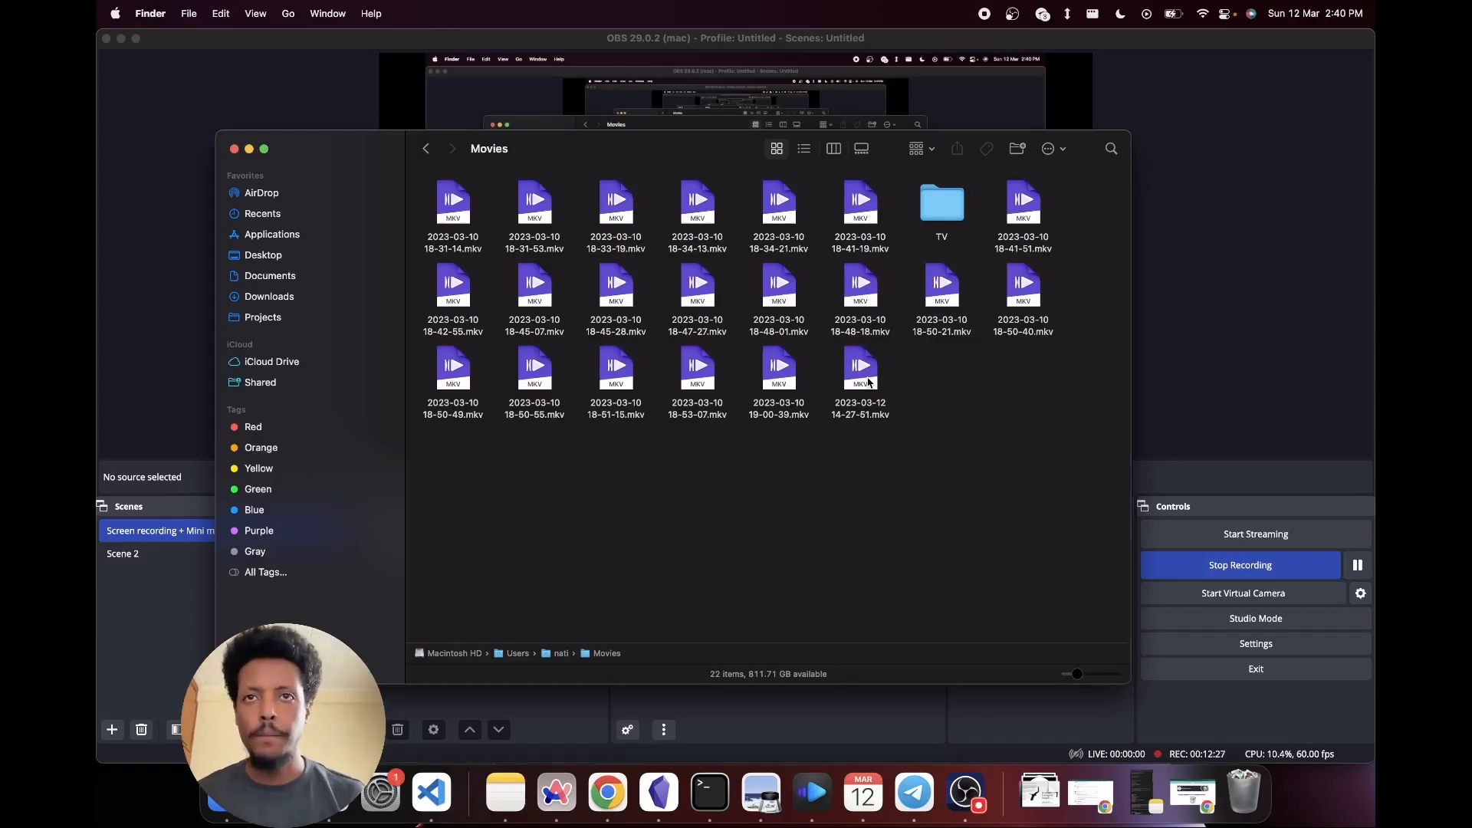
{"action": "mouse_move", "coordinate": [869, 381]}
{"action": "left_mouse_down"}
{"action": "mouse_move", "coordinate": [1036, 389]}
{"action": "mouse_move", "coordinate": [853, 384]}
{"action": "left_mouse_up"}
{"action": "left_click", "coordinate": [904, 470]}
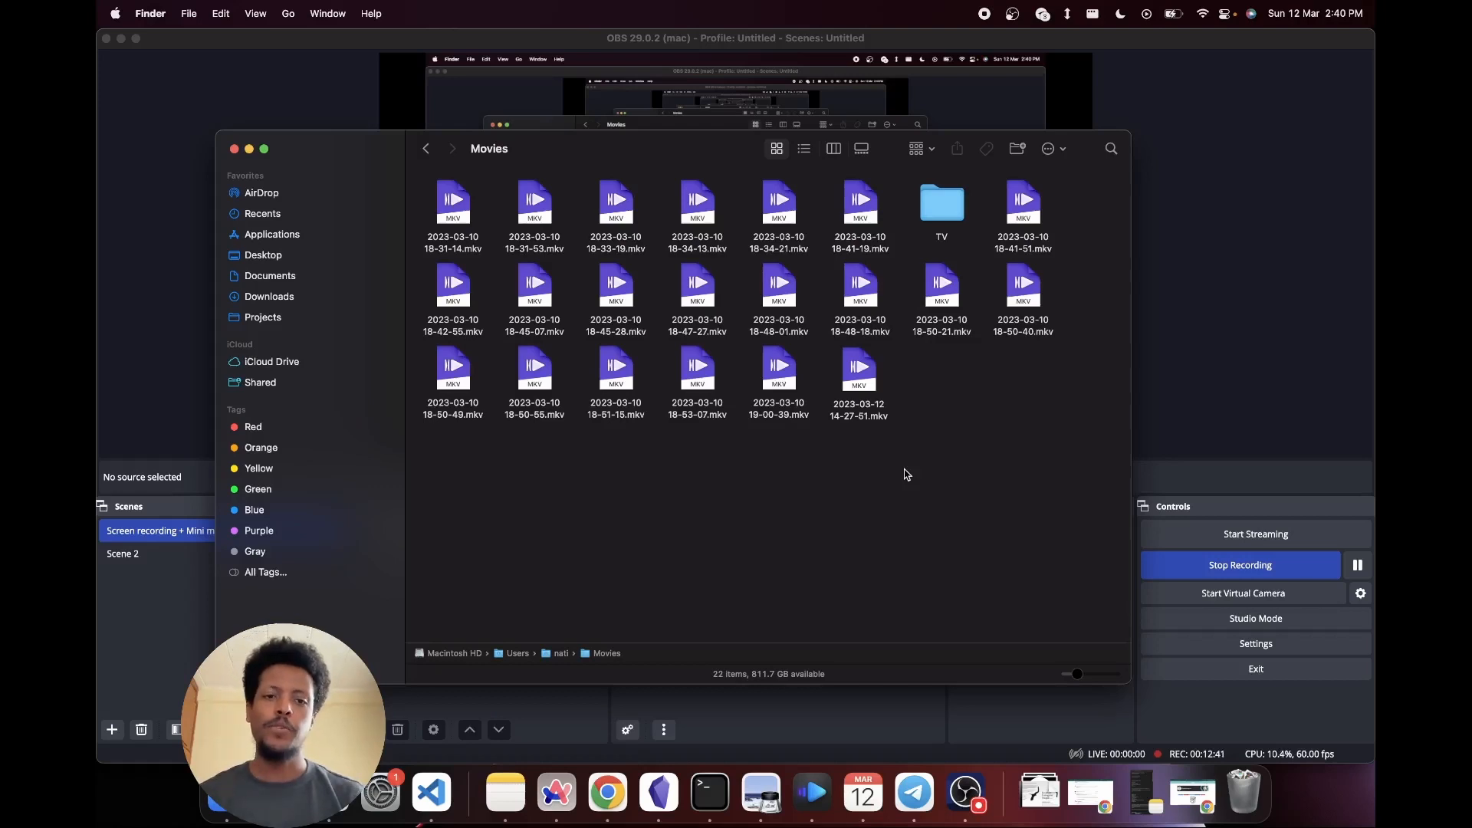
{"action": "left_click", "coordinate": [751, 721]}
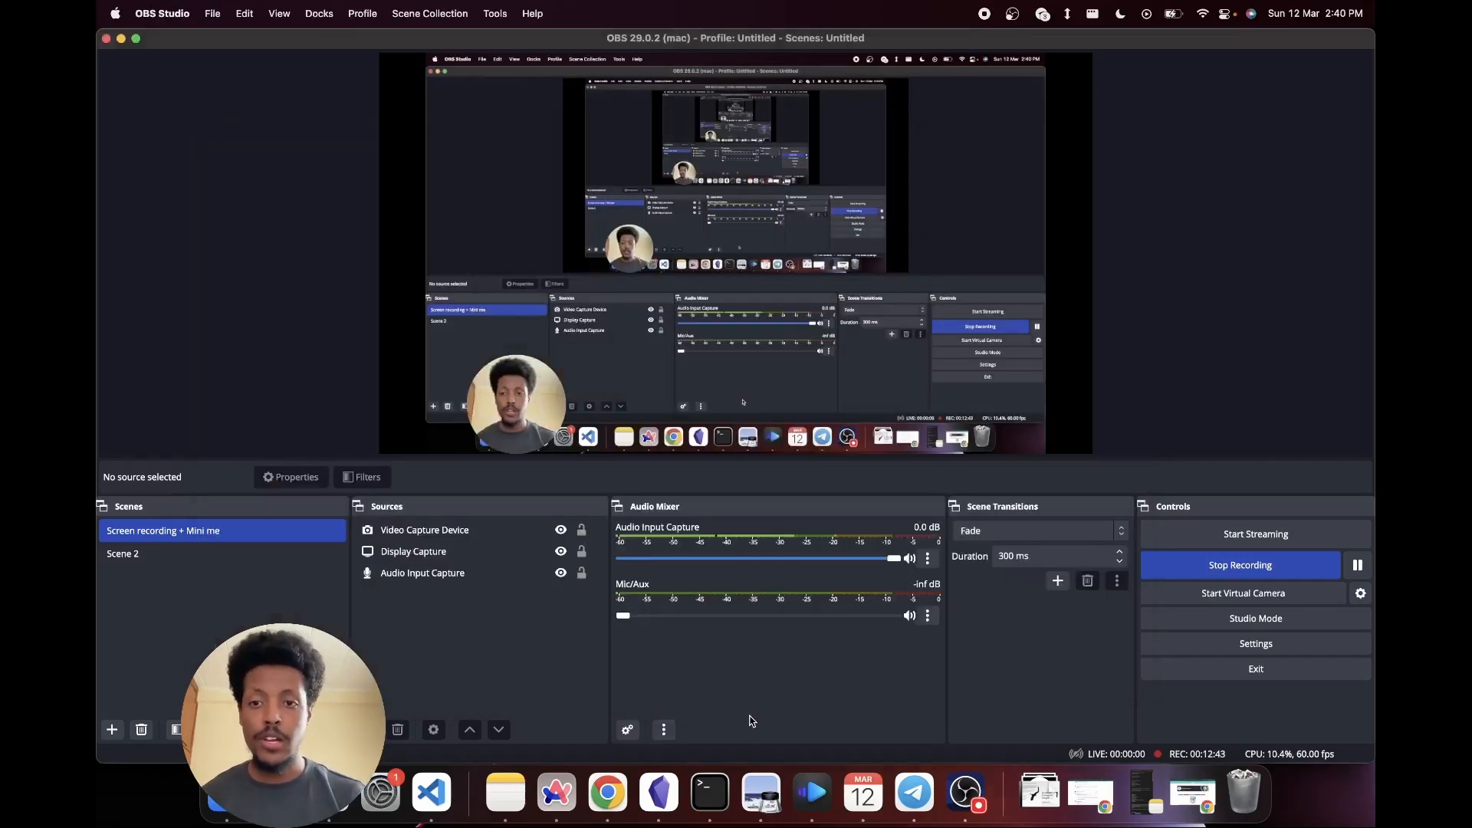